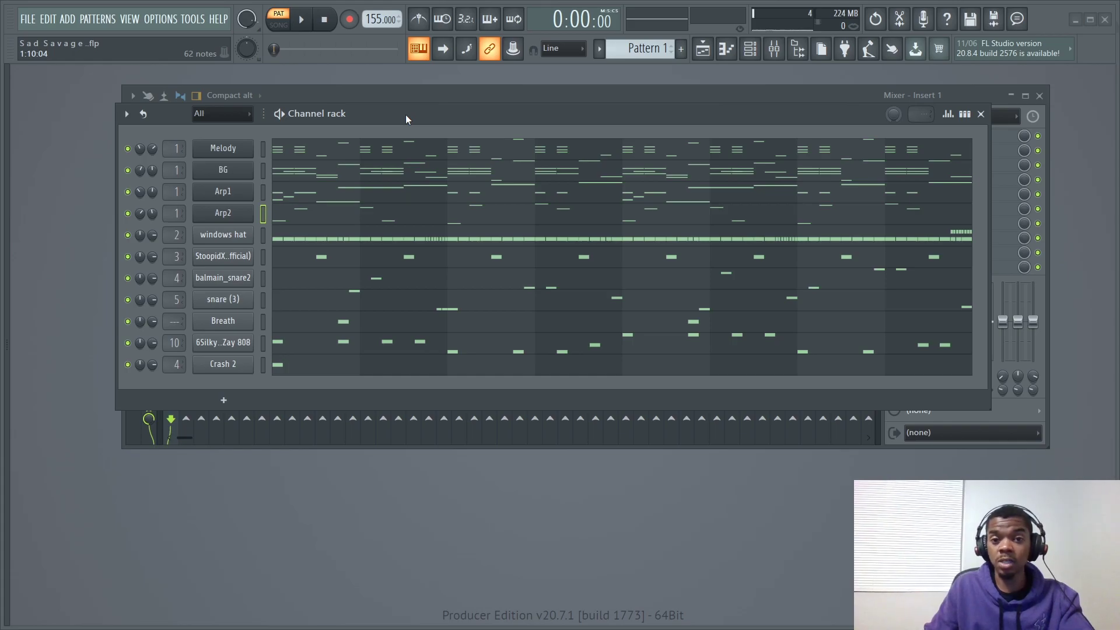
Play the beat, save the Sad Savage project, then stop playback
{"action": "key", "text": "space"}
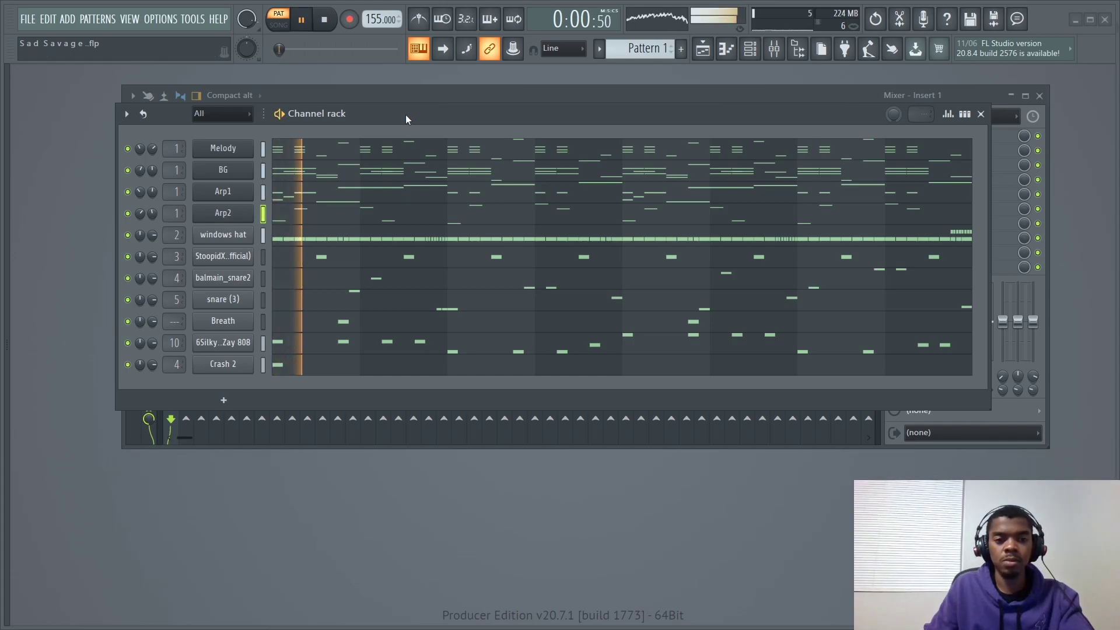
{"action": "left_click", "coordinate": [28, 19]}
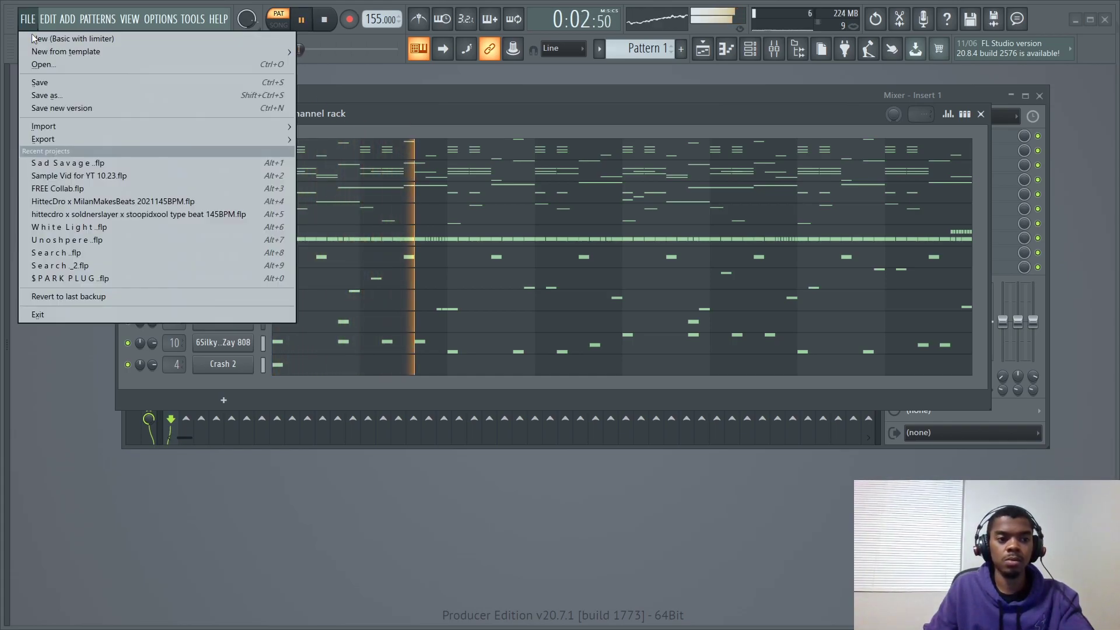
{"action": "left_click", "coordinate": [76, 84]}
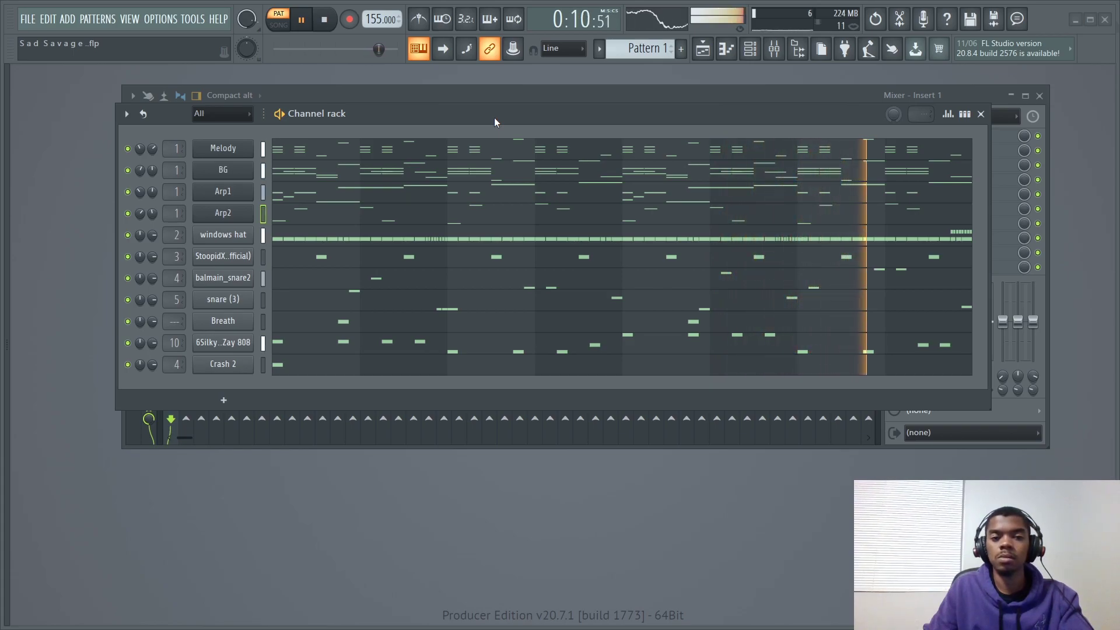
{"action": "key", "text": "space"}
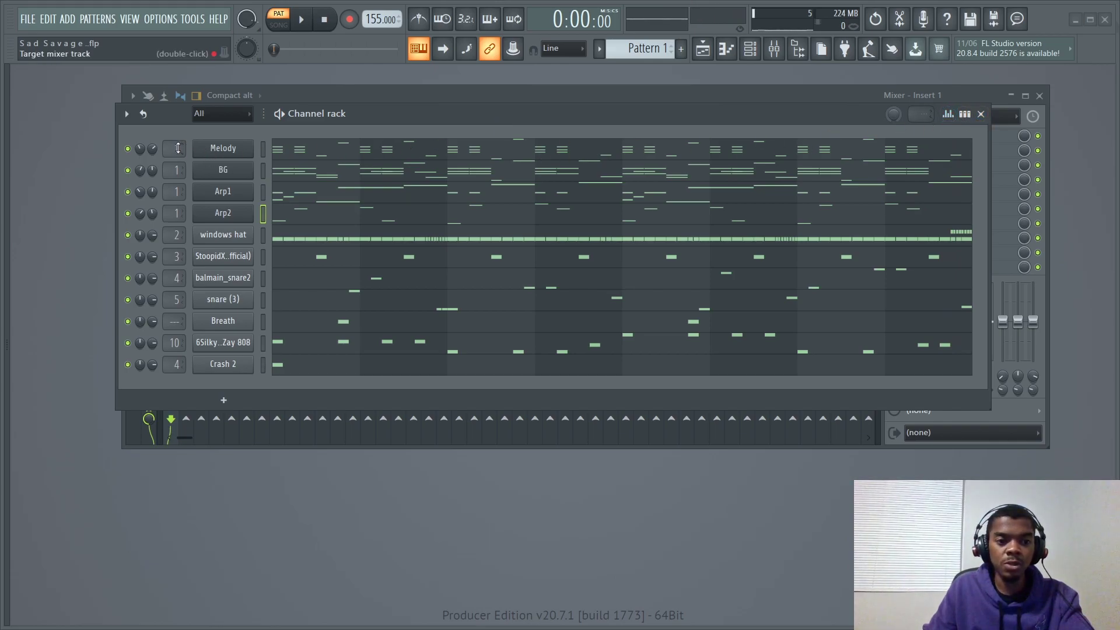
Select the eleven channels from Melody downward, close the Channel Rack, and bring up Insert 1's routing options
{"action": "left_click_drag", "start_coordinate": [264, 148], "coordinate": [268, 258]}
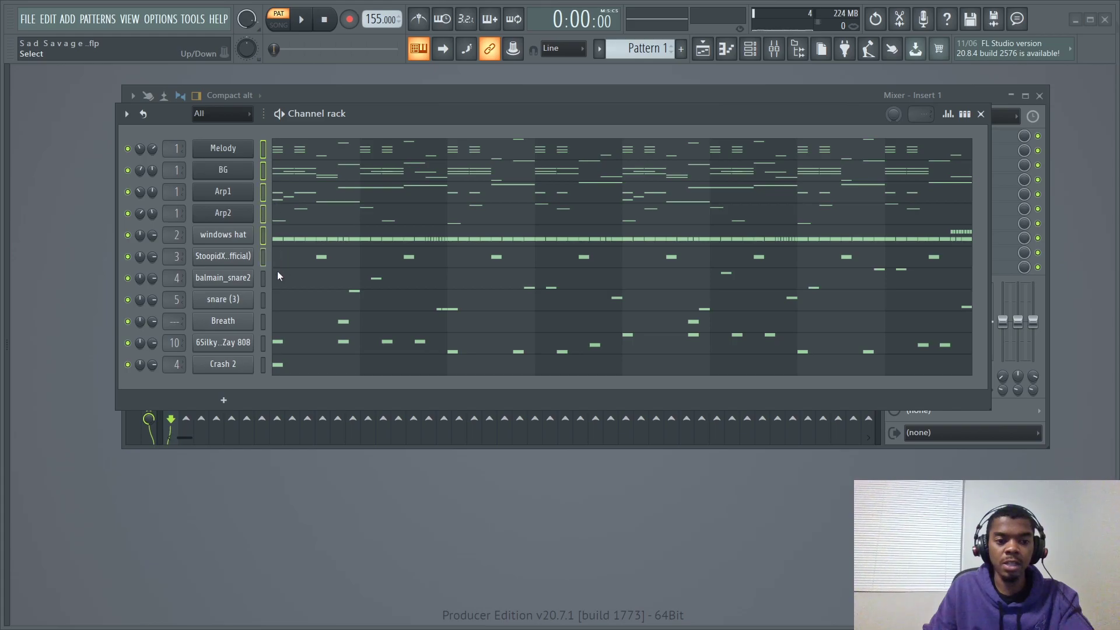
{"action": "left_click", "coordinate": [981, 114]}
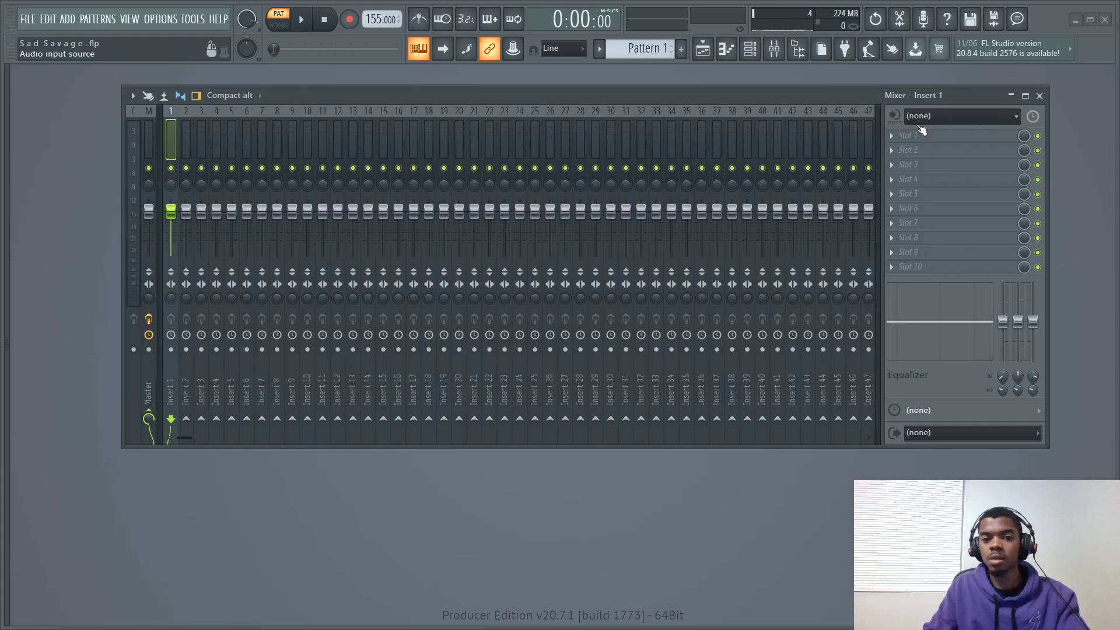
{"action": "right_click", "coordinate": [173, 144]}
{"action": "mouse_move", "coordinate": [246, 249]}
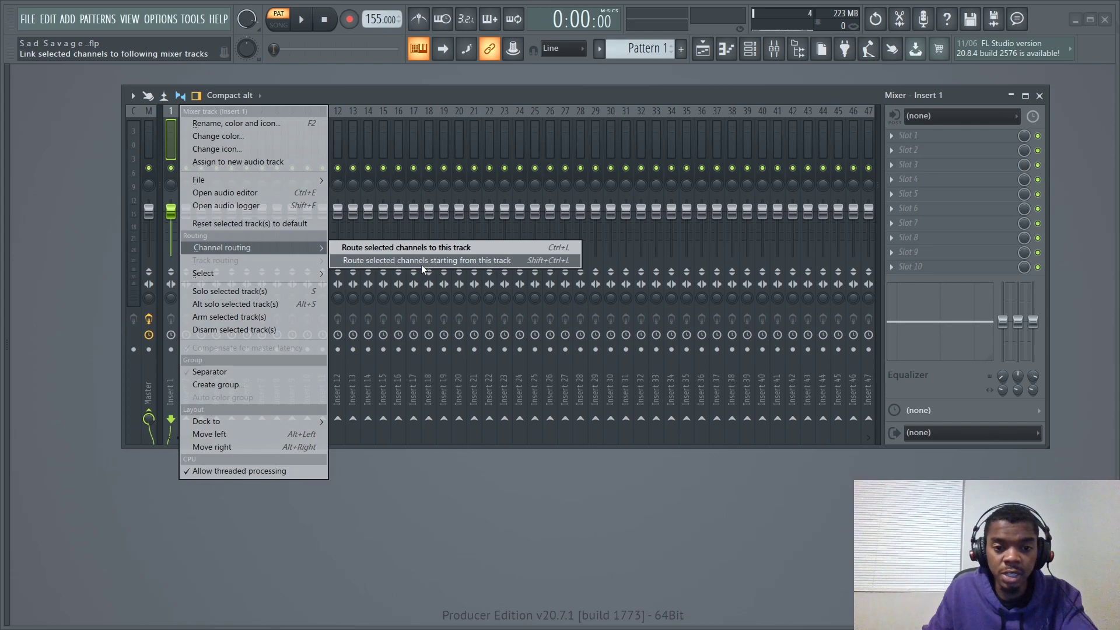
Route the selected channels to mixer tracks starting at Insert 1 and preview playback
{"action": "left_click", "coordinate": [450, 262]}
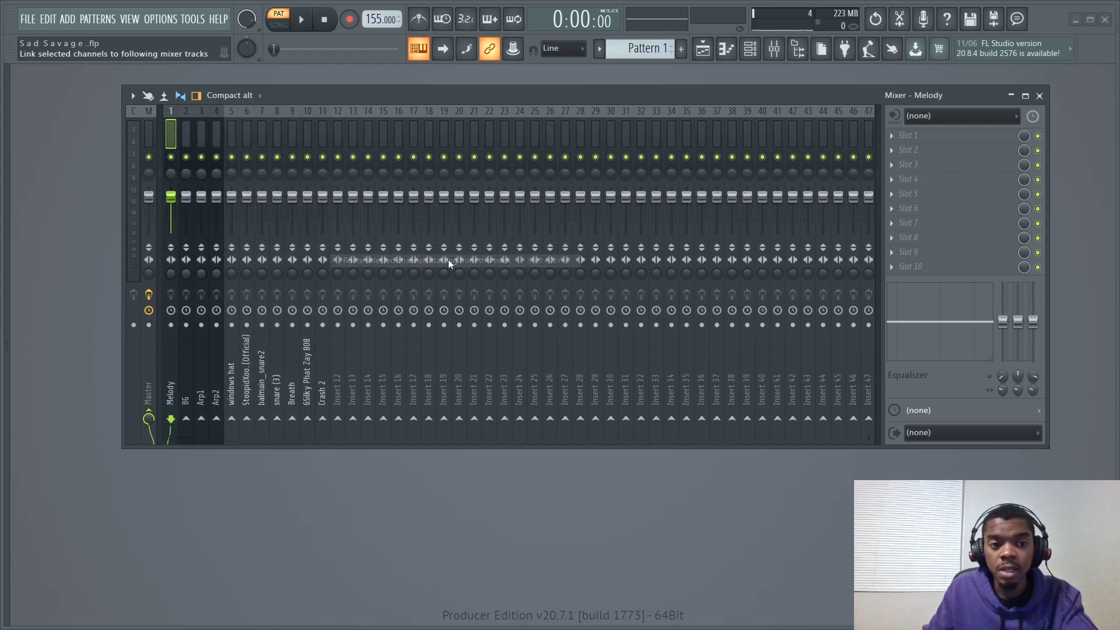
{"action": "key", "text": "space"}
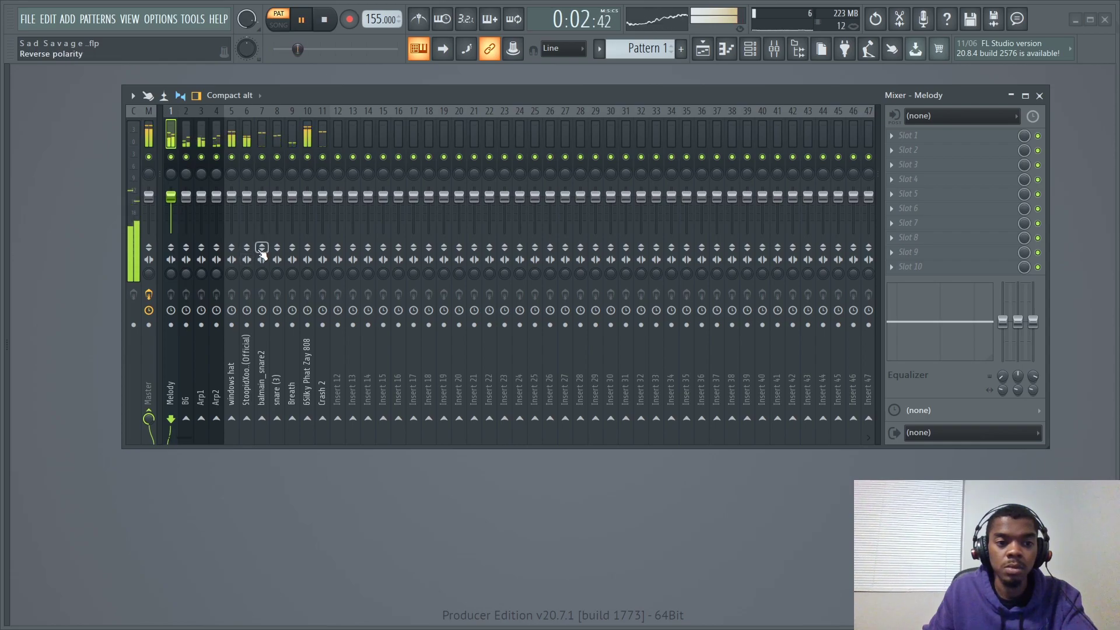
{"action": "key", "text": "space"}
Try the Compact, Wide and Wide 3 mixer layouts
{"action": "left_click", "coordinate": [247, 96]}
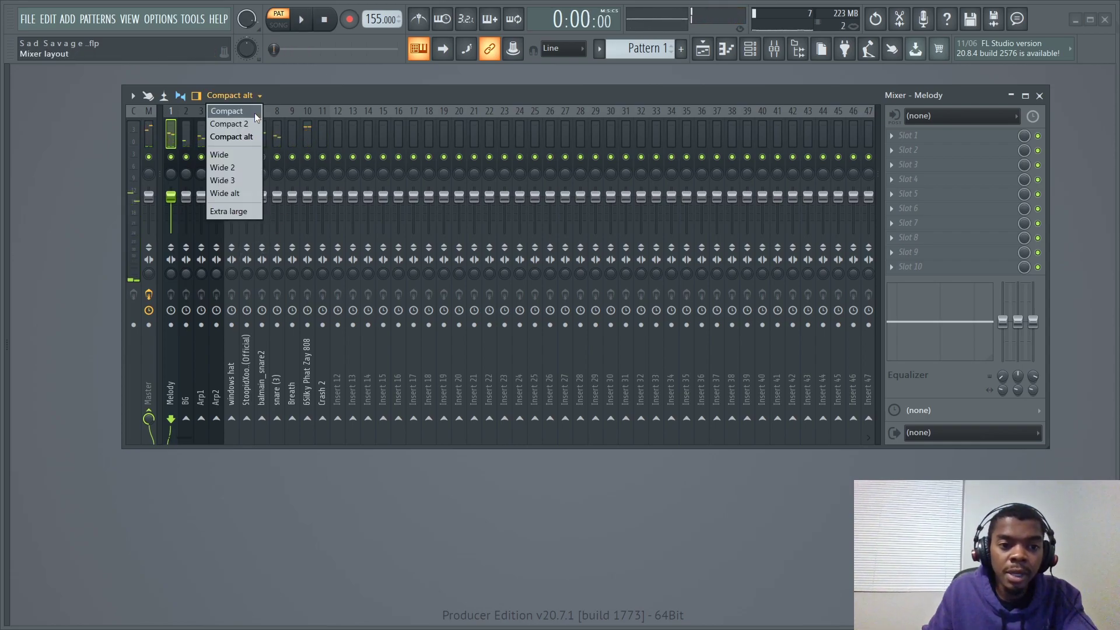
{"action": "left_click", "coordinate": [246, 109]}
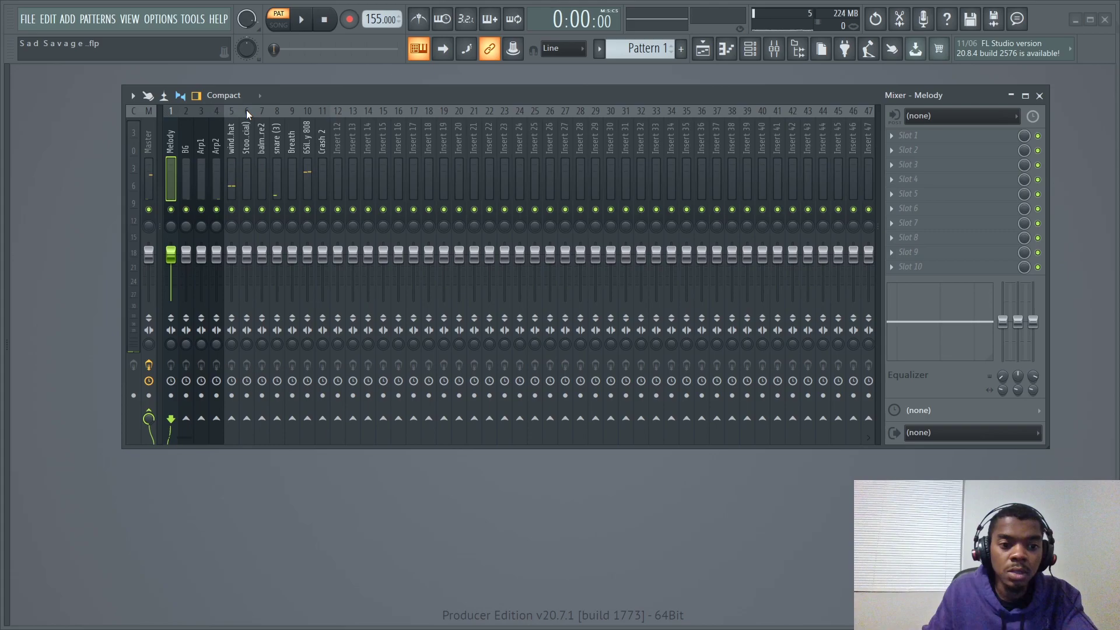
{"action": "left_click", "coordinate": [236, 96]}
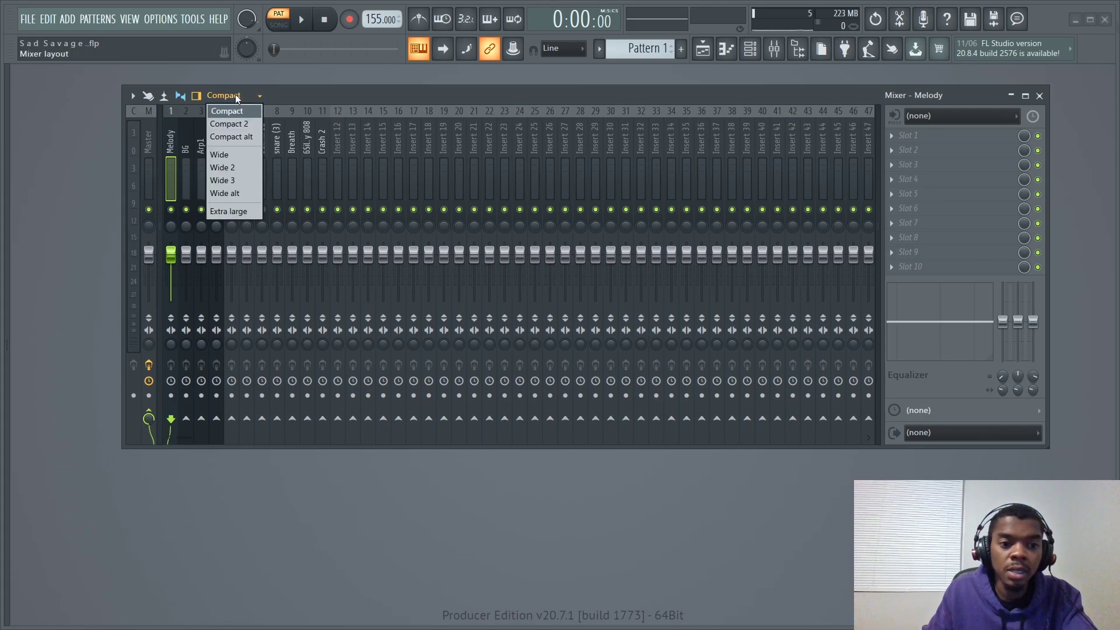
{"action": "left_click", "coordinate": [243, 156]}
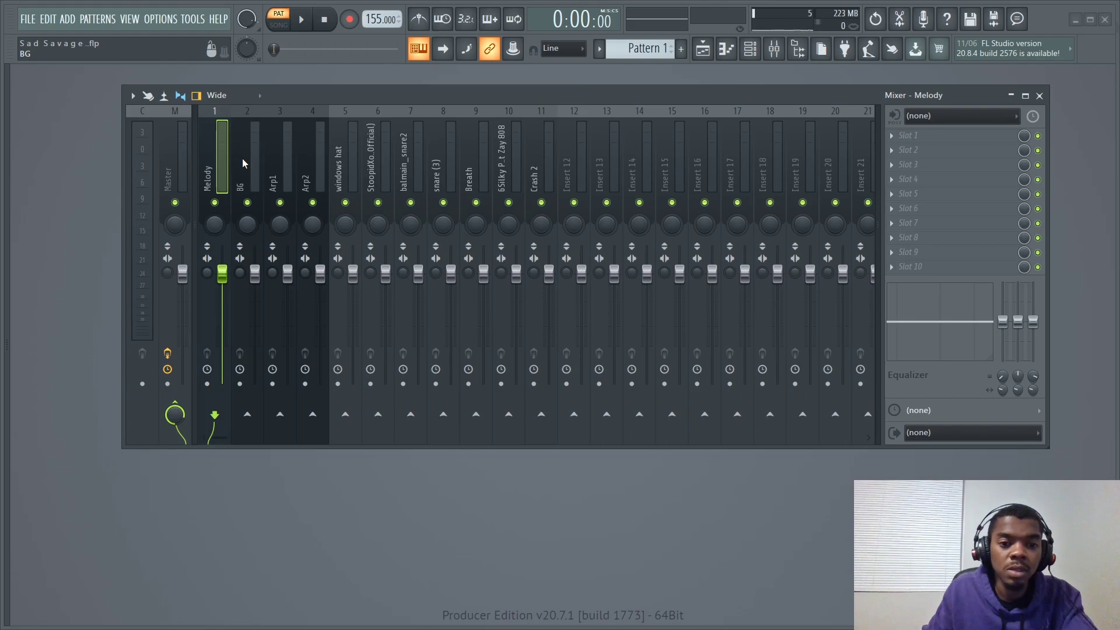
{"action": "left_click", "coordinate": [254, 96]}
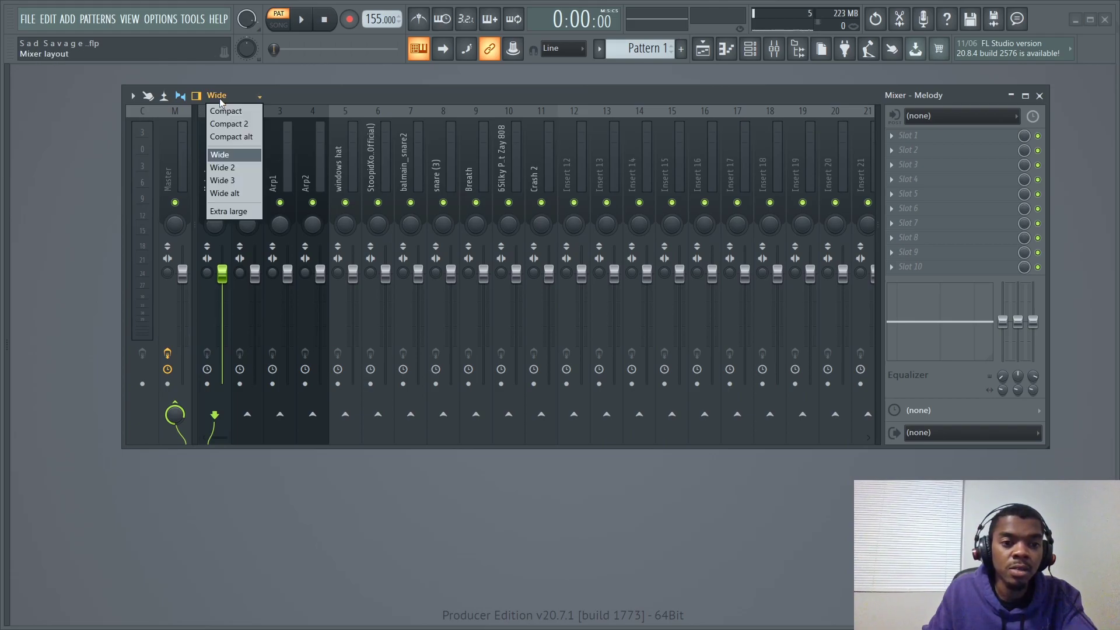
{"action": "left_click", "coordinate": [245, 181]}
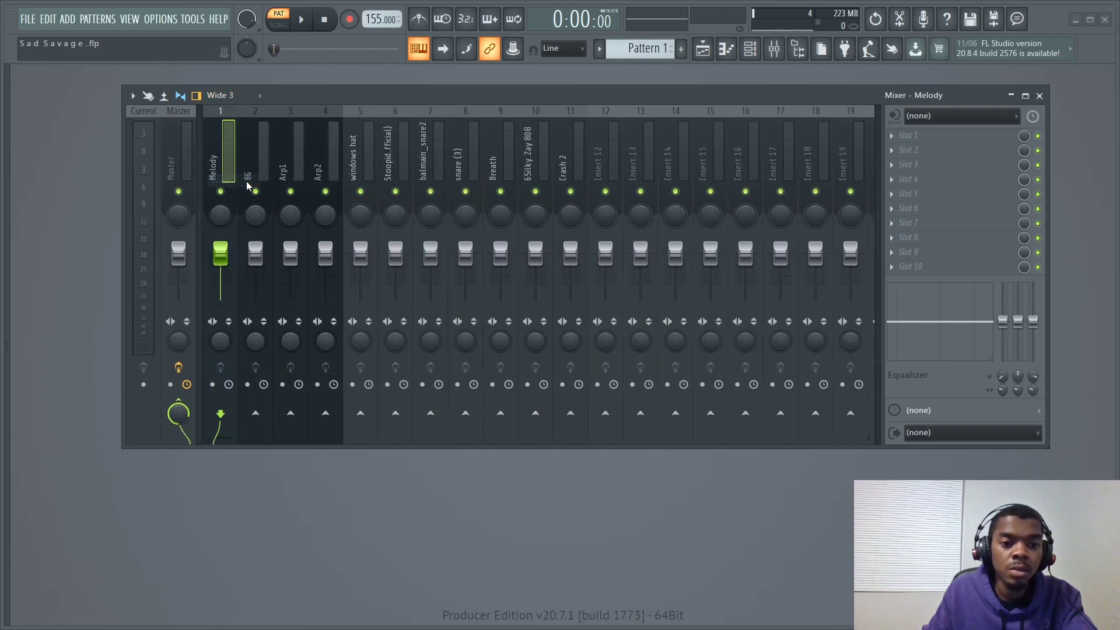
Try the Extra large mixer layout, settle on Wide, and start playback
{"action": "left_click", "coordinate": [220, 97]}
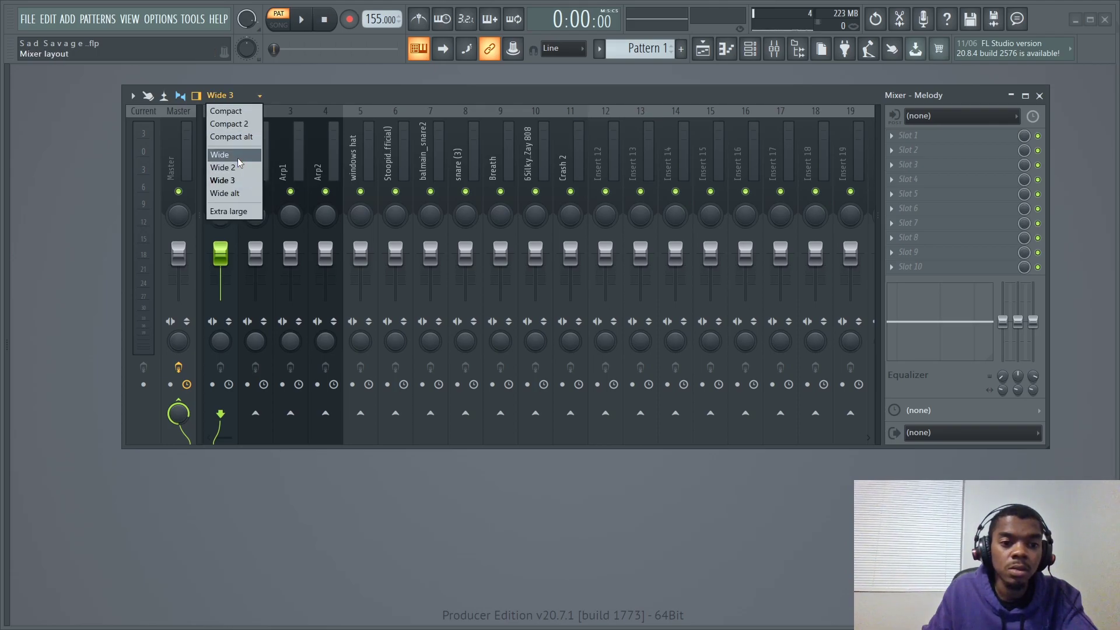
{"action": "left_click", "coordinate": [235, 156]}
{"action": "left_click", "coordinate": [221, 96]}
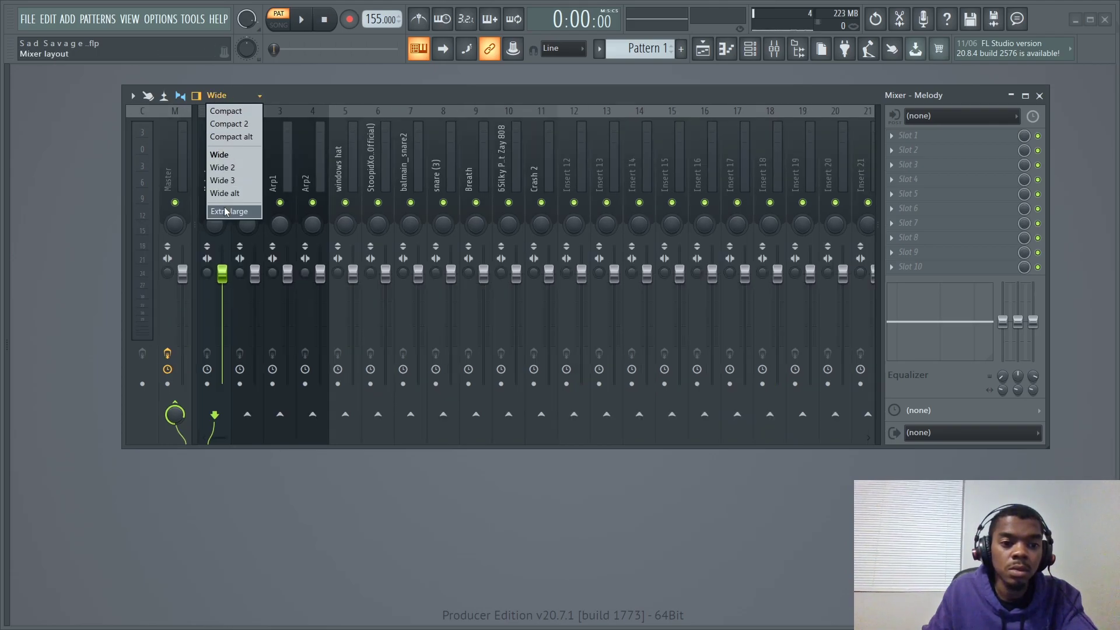
{"action": "left_click", "coordinate": [225, 211]}
{"action": "left_click", "coordinate": [236, 96]}
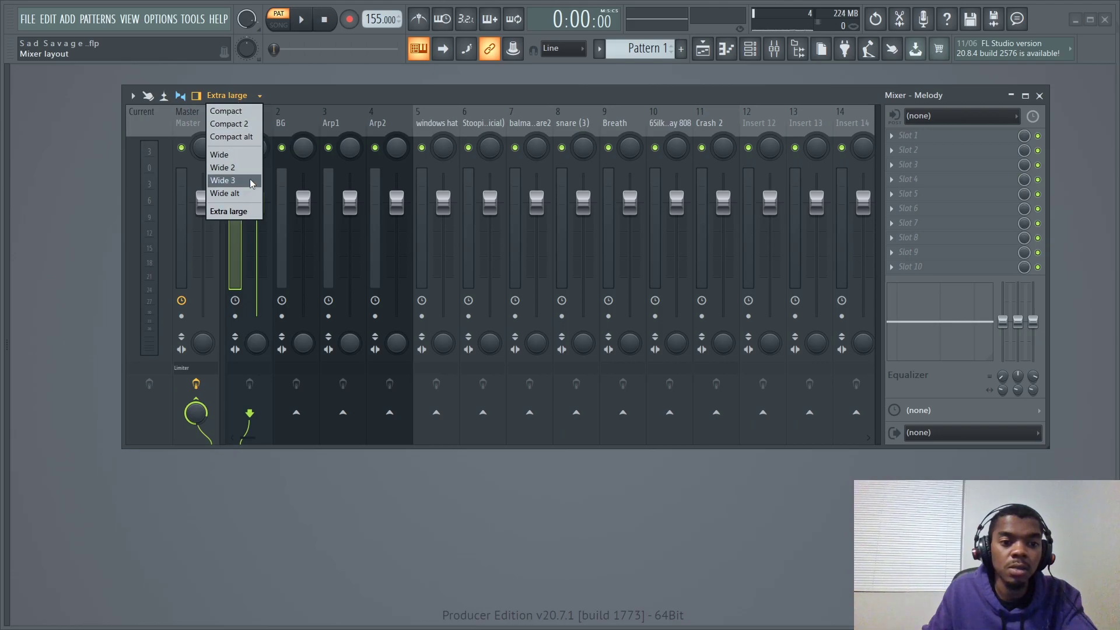
{"action": "left_click", "coordinate": [239, 155]}
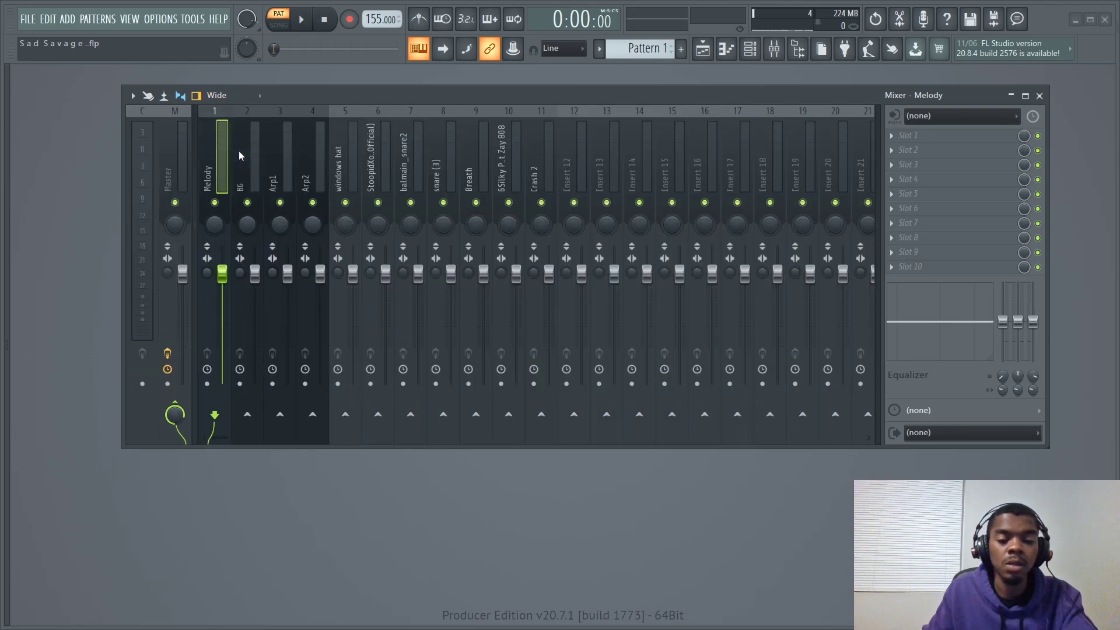
{"action": "key", "text": "space"}
Mute BG and Arp1, replay the beat, then unmute BG
{"action": "left_click_drag", "start_coordinate": [367, 92], "coordinate": [325, 85]}
{"action": "key", "text": "space"}
{"action": "left_click", "coordinate": [204, 196]}
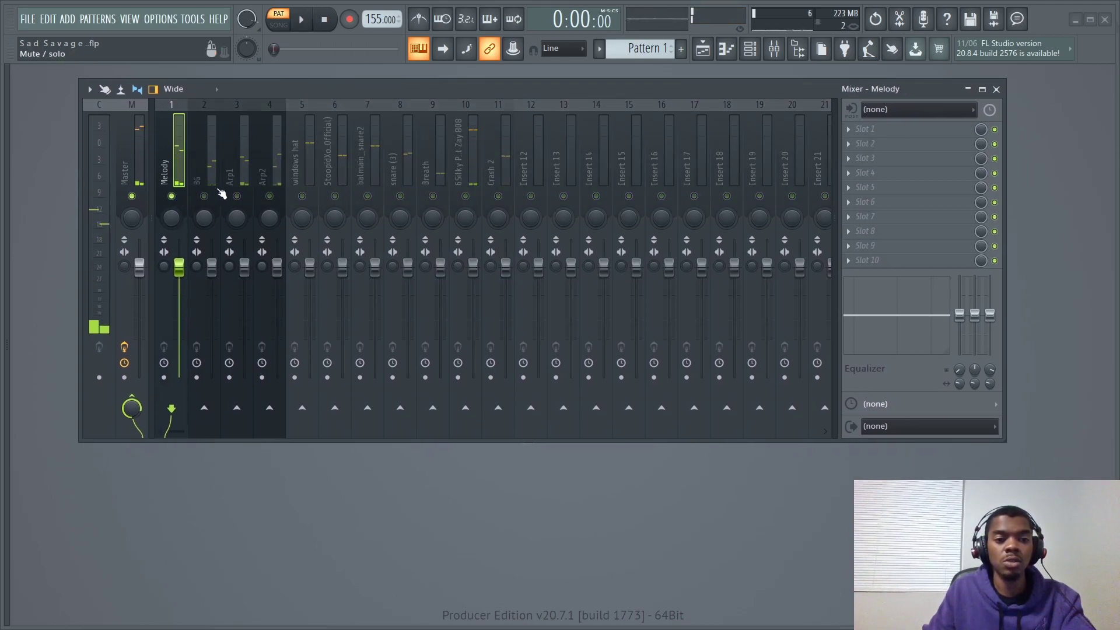
{"action": "left_click", "coordinate": [236, 196]}
{"action": "key", "text": "space"}
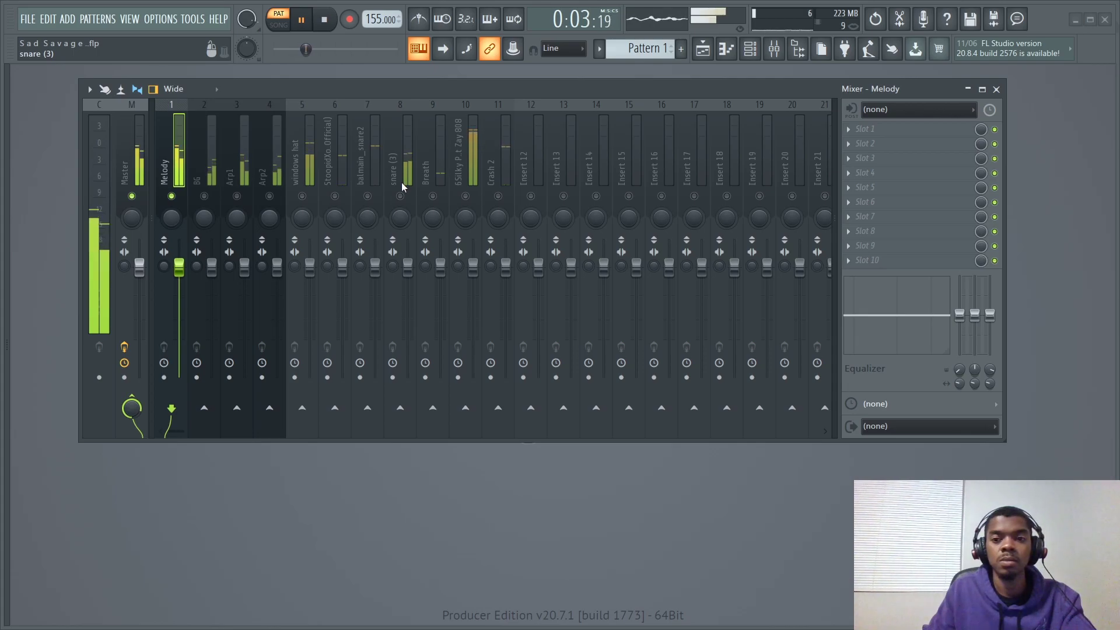
{"action": "left_click", "coordinate": [203, 197]}
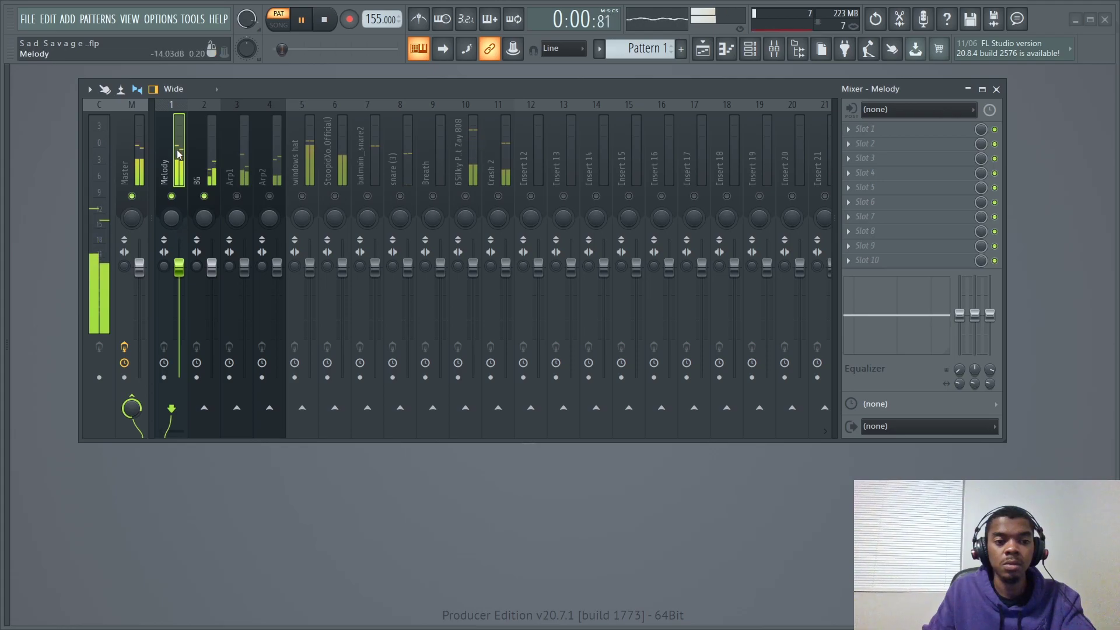
Load Fruity Parametric EQ 2 into Melody's first effect slot and uncover its window
{"action": "left_click", "coordinate": [848, 129]}
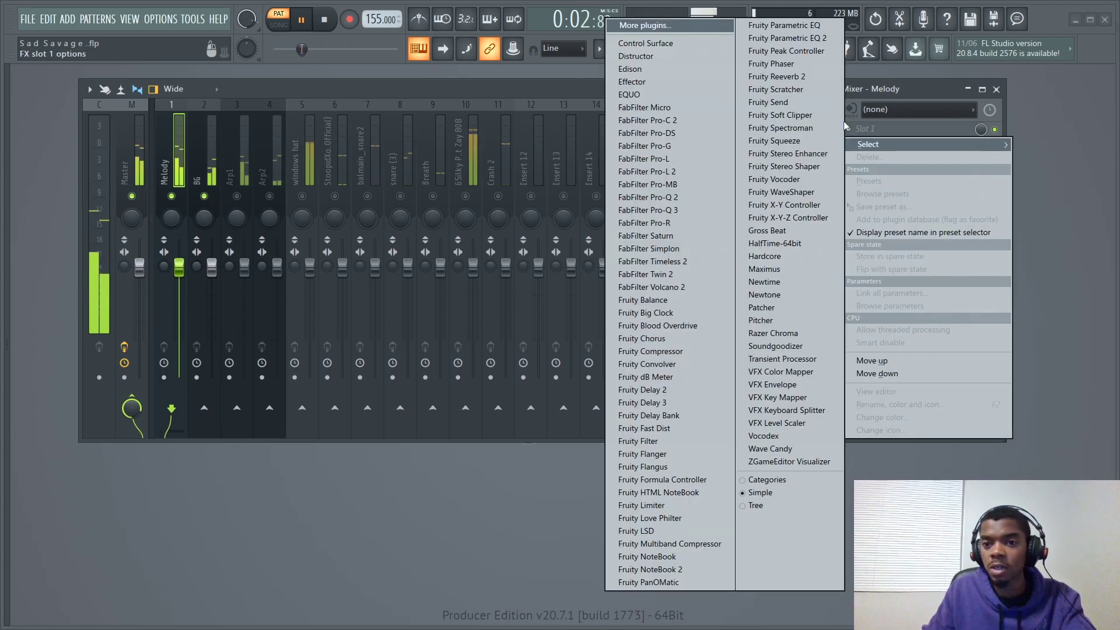
{"action": "left_click", "coordinate": [787, 38]}
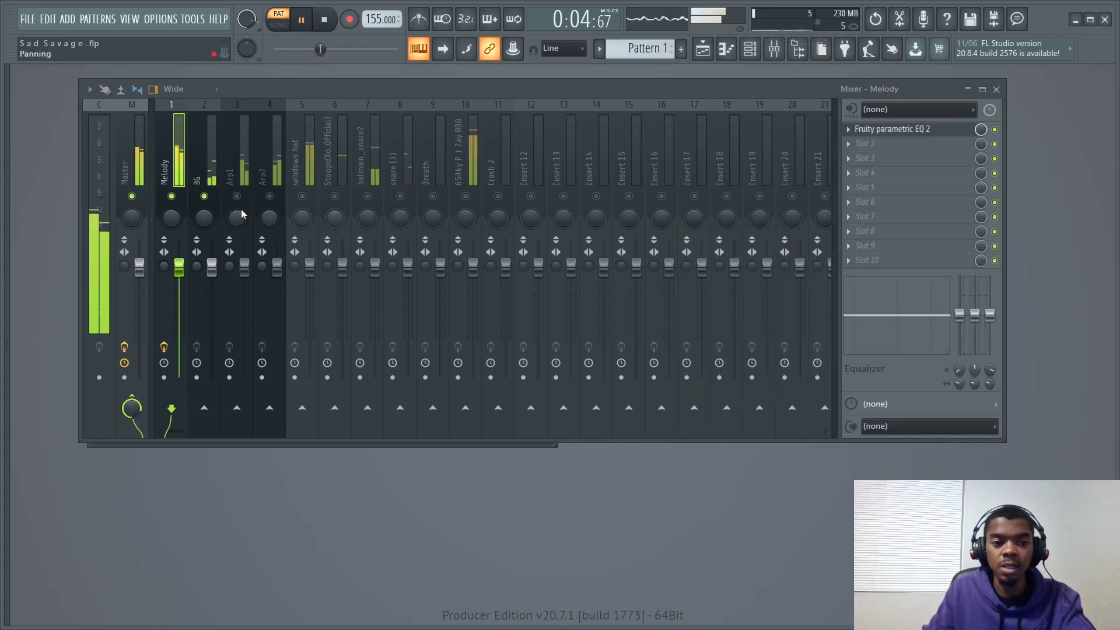
{"action": "left_click_drag", "start_coordinate": [369, 91], "coordinate": [375, 223]}
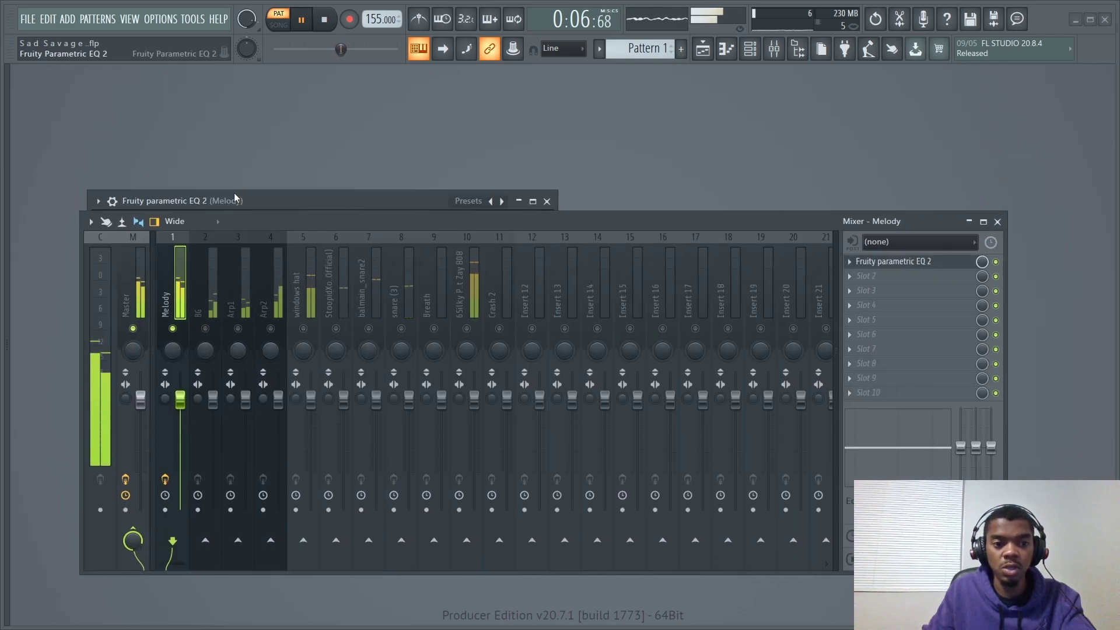
{"action": "left_click_drag", "start_coordinate": [234, 197], "coordinate": [241, 96]}
{"action": "left_click", "coordinate": [104, 99]}
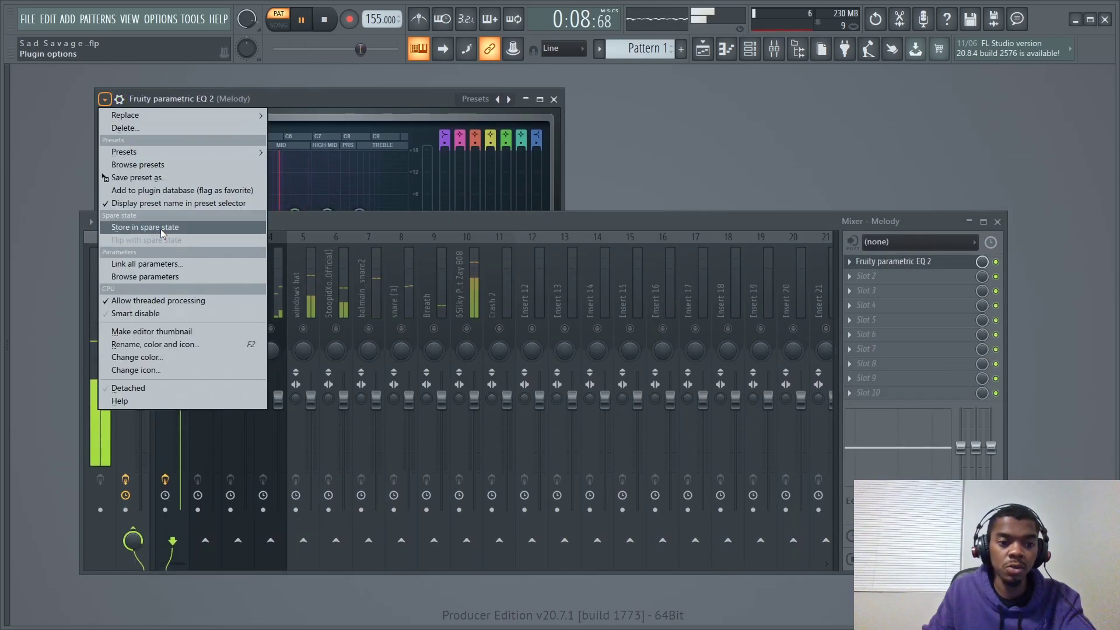
Detach the Melody EQ window, bring it in front of the mixer, and stop playback
{"action": "left_click", "coordinate": [134, 388]}
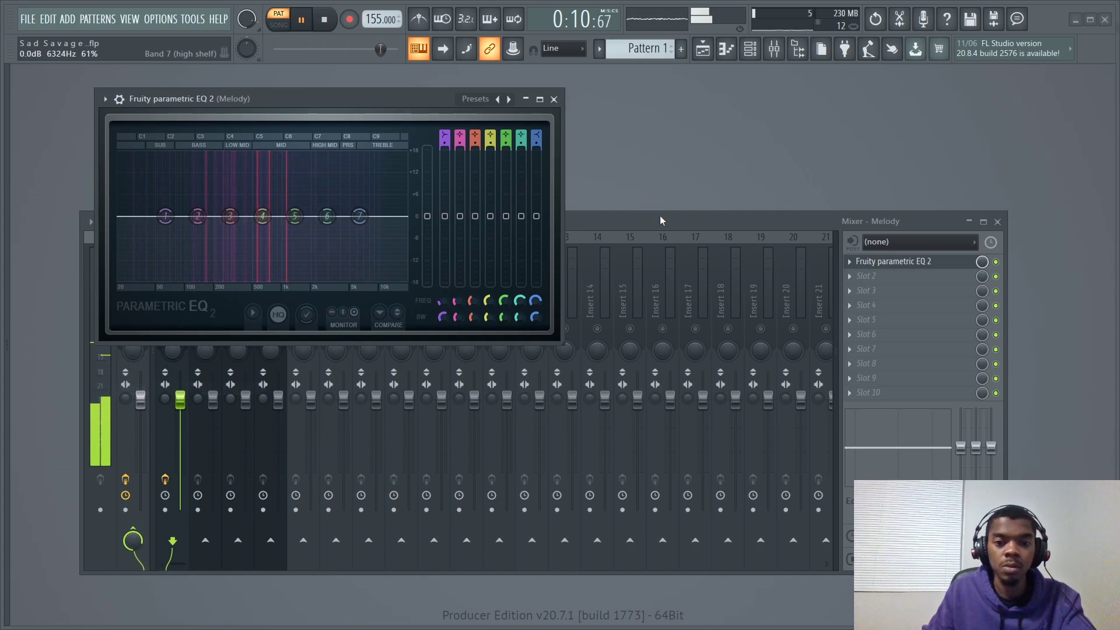
{"action": "left_click_drag", "start_coordinate": [661, 220], "coordinate": [664, 135]}
{"action": "left_click", "coordinate": [211, 253]}
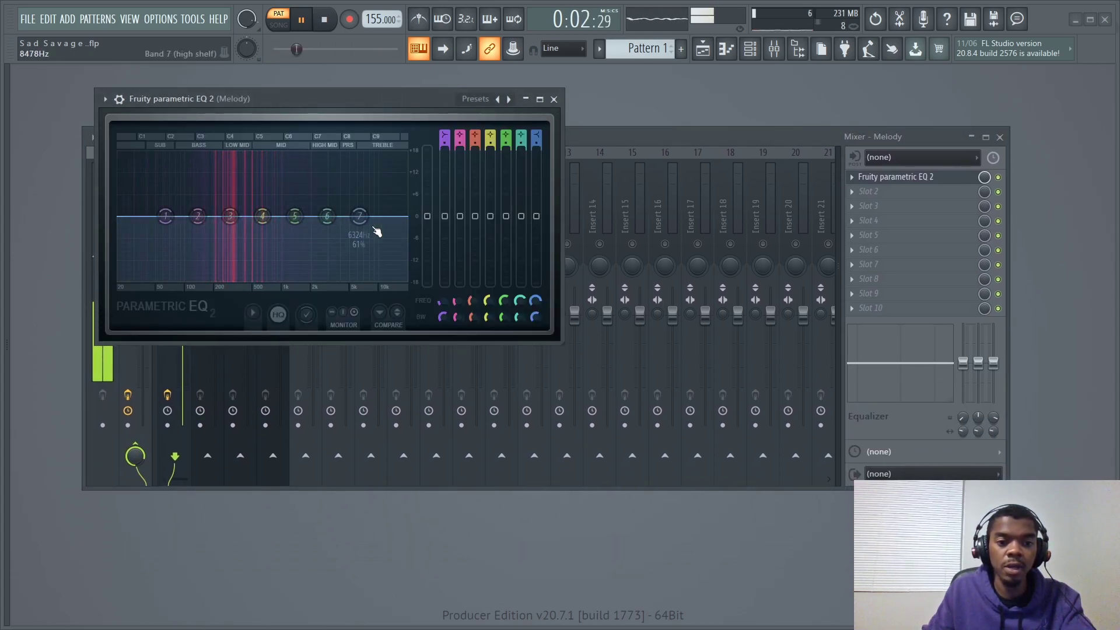
{"action": "key", "text": "space"}
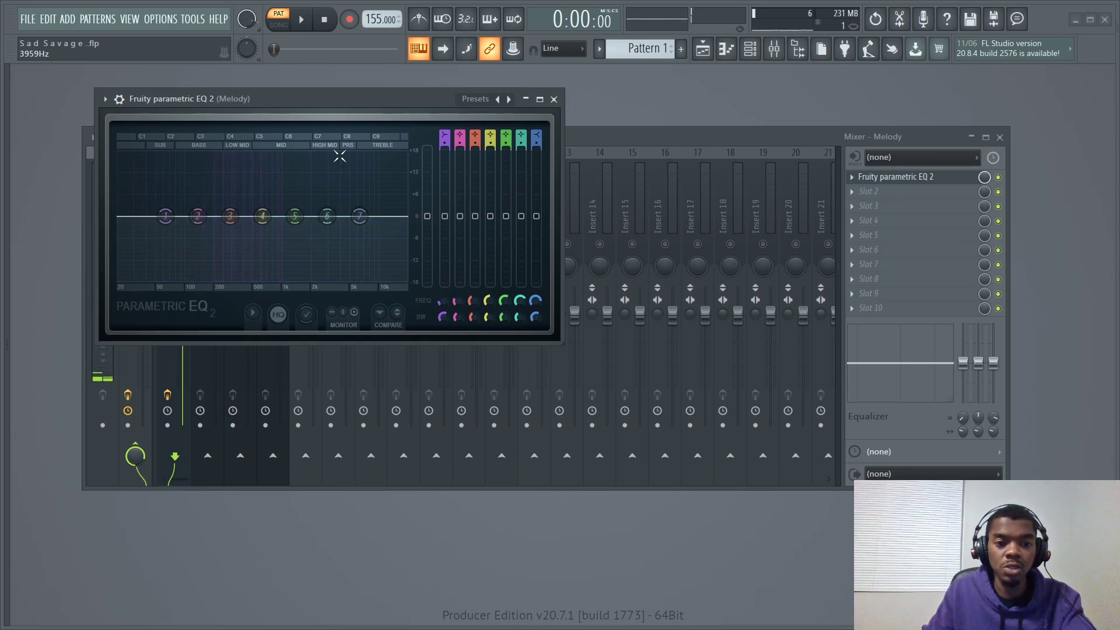
Cut Melody's lows with band 1 and set the band 7 high cut near 11.7 kHz
{"action": "left_click_drag", "start_coordinate": [359, 216], "coordinate": [299, 280]}
{"action": "key", "text": "space"}
{"action": "scroll", "coordinate": [537, 140], "scroll_direction": "up", "scroll_amount": 3}
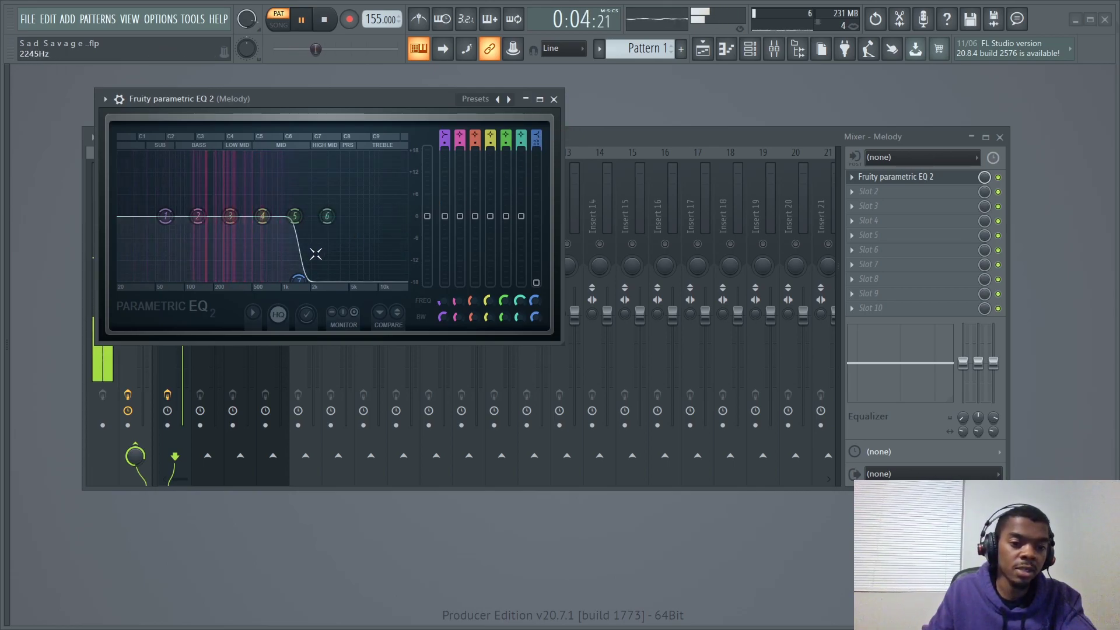
{"action": "left_click_drag", "start_coordinate": [298, 280], "coordinate": [293, 280]}
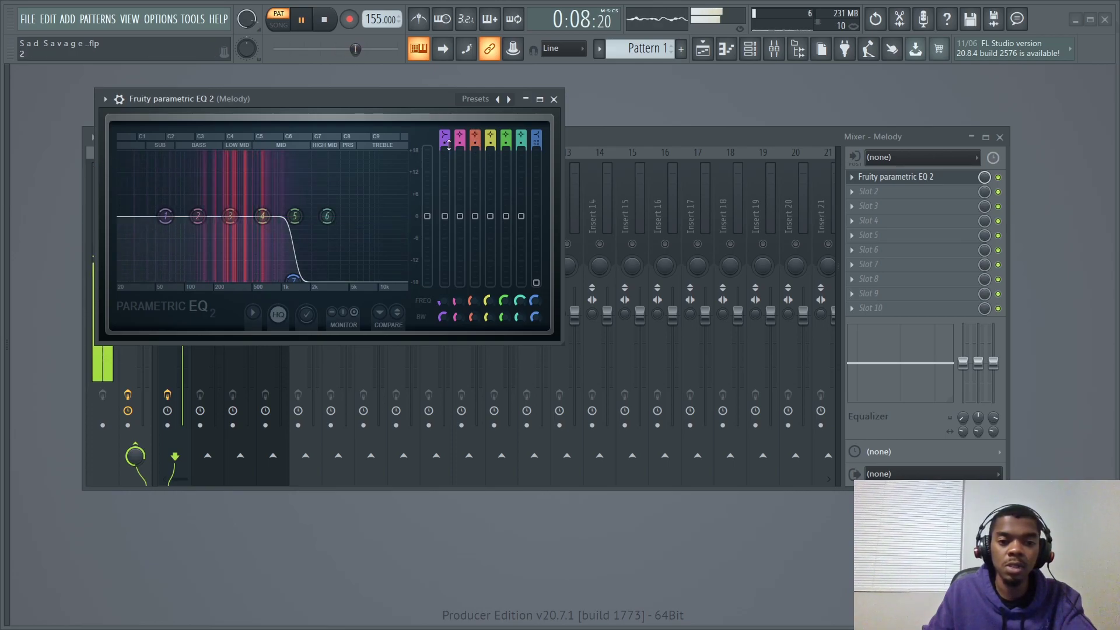
{"action": "left_click_drag", "start_coordinate": [166, 216], "coordinate": [218, 279]}
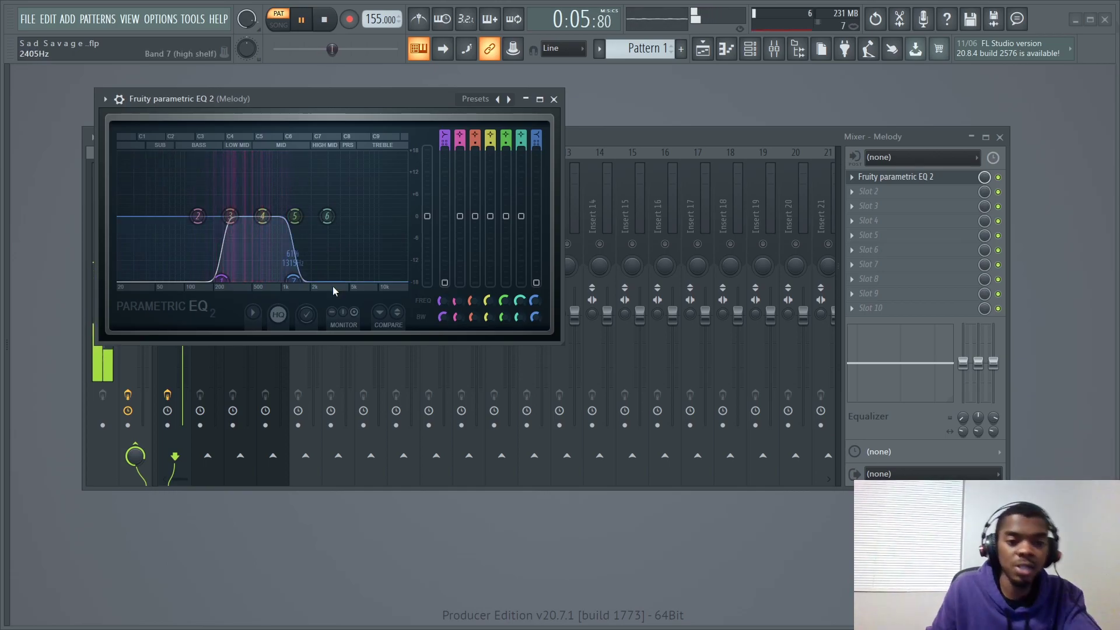
{"action": "left_click_drag", "start_coordinate": [304, 284], "coordinate": [395, 280]}
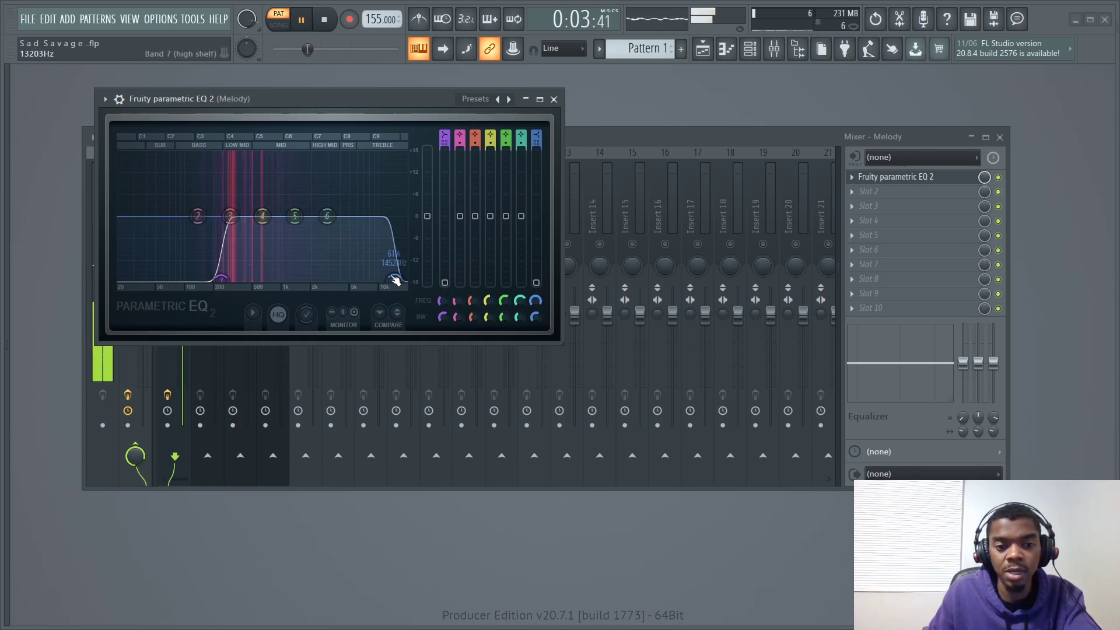
{"action": "left_click_drag", "start_coordinate": [395, 279], "coordinate": [304, 279]}
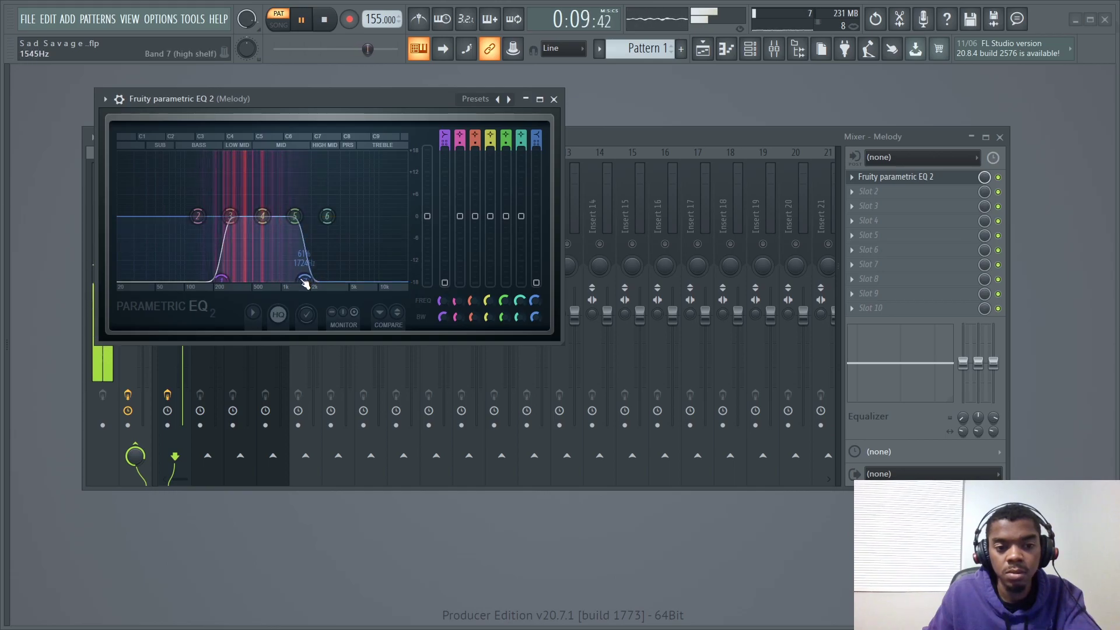
{"action": "left_click_drag", "start_coordinate": [305, 279], "coordinate": [401, 279]}
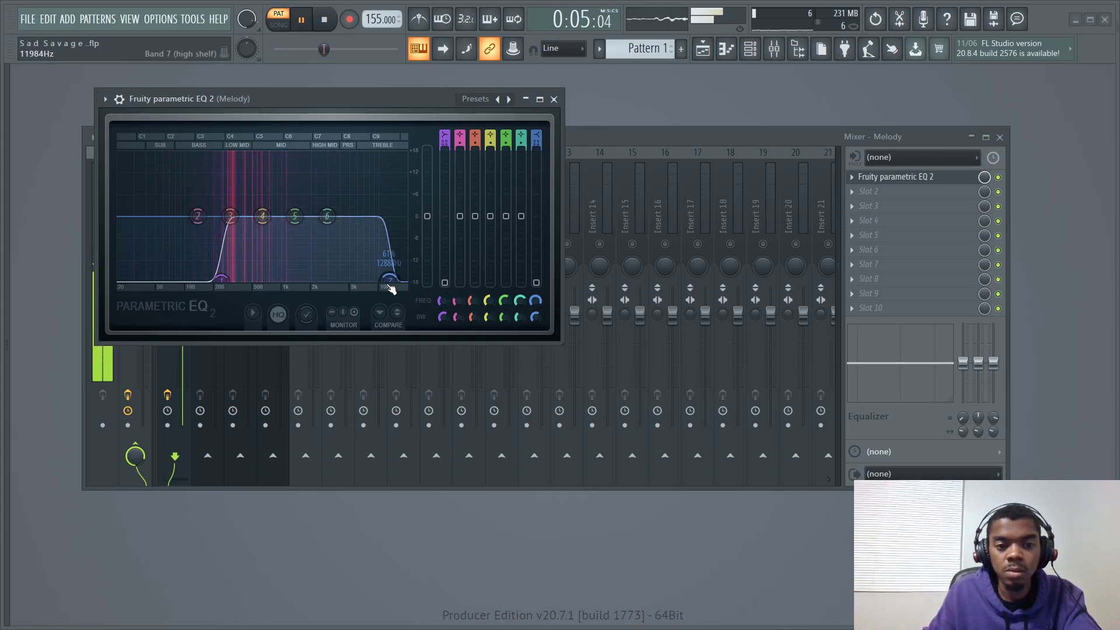
{"action": "left_click_drag", "start_coordinate": [391, 289], "coordinate": [387, 274]}
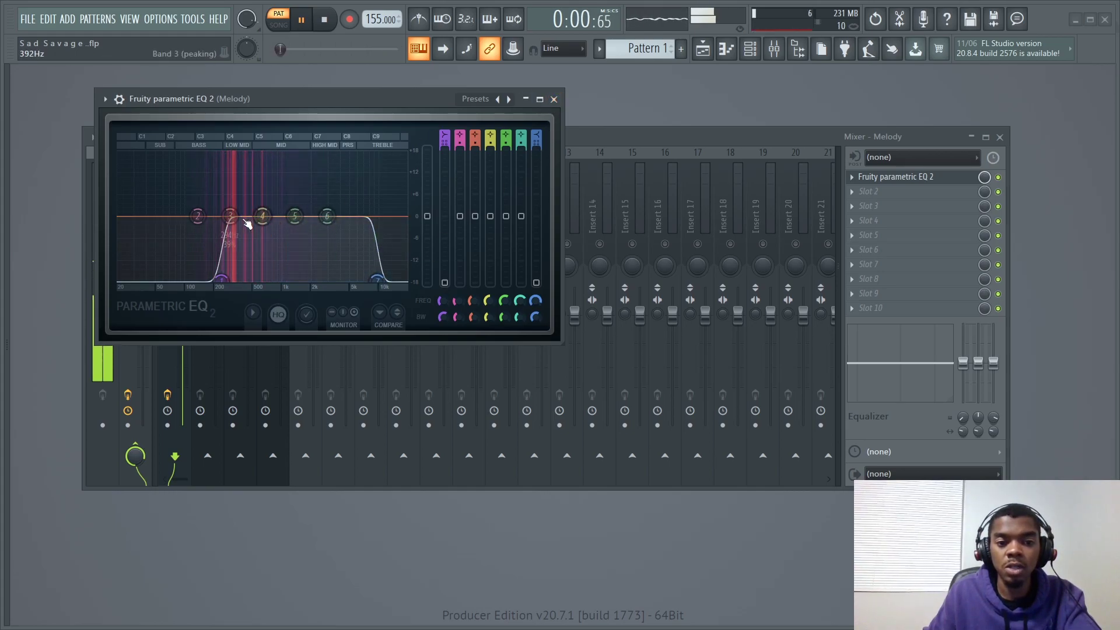
Narrow band 4, dip band 5 slightly below 0 dB, boost band 6, then close the EQ
{"action": "scroll", "coordinate": [262, 213], "scroll_direction": "down", "scroll_amount": 3}
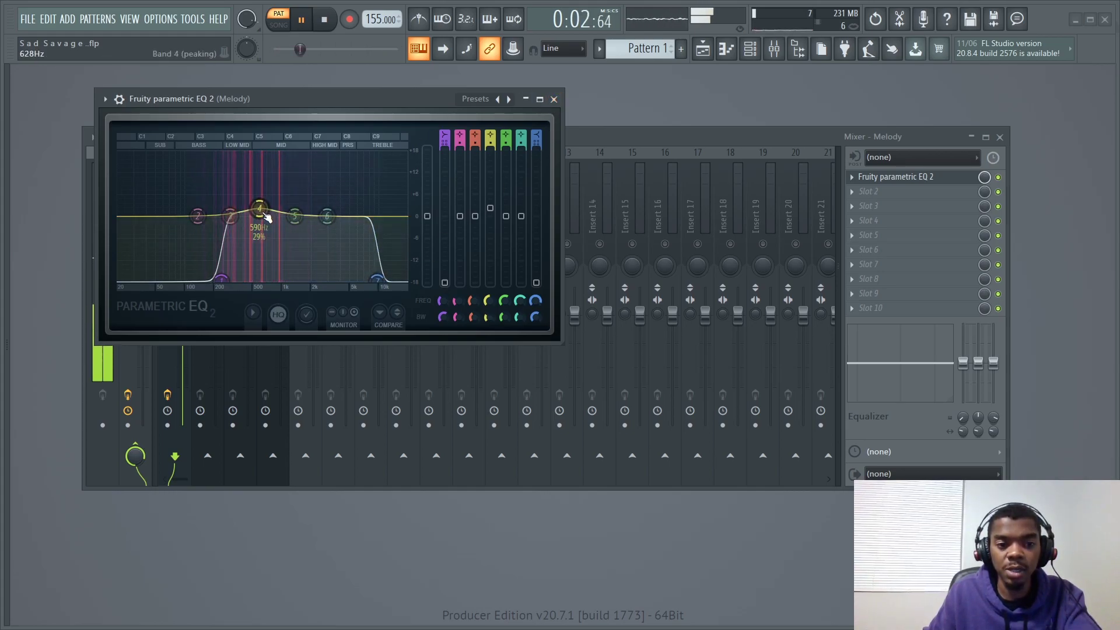
{"action": "left_click_drag", "start_coordinate": [295, 216], "coordinate": [343, 204]}
{"action": "scroll", "coordinate": [331, 211], "scroll_direction": "down", "scroll_amount": 4}
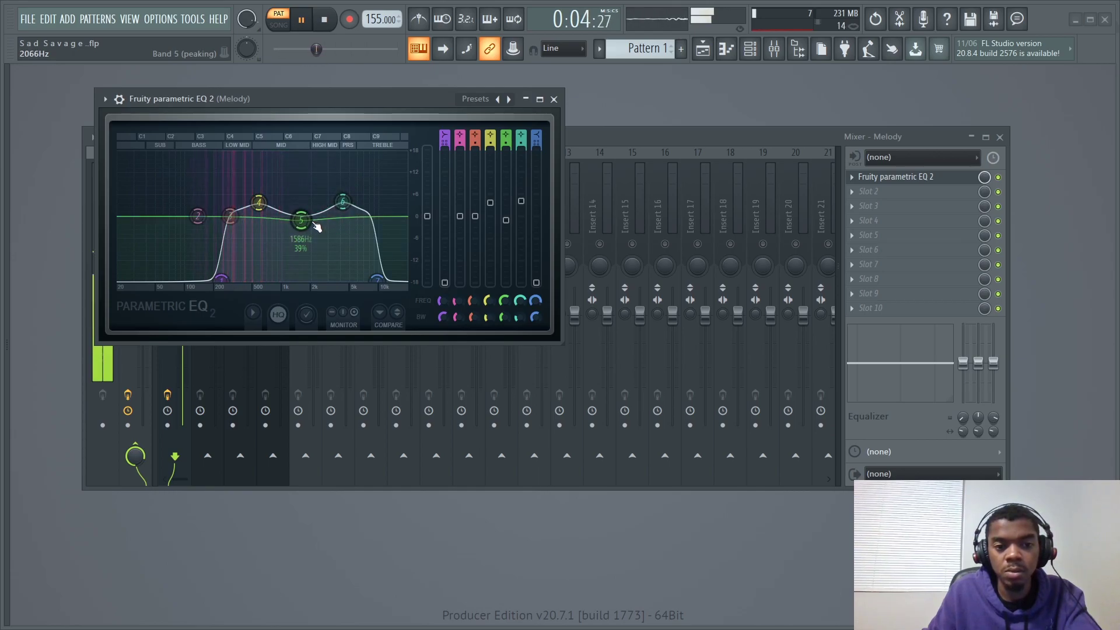
{"action": "left_click", "coordinate": [553, 99]}
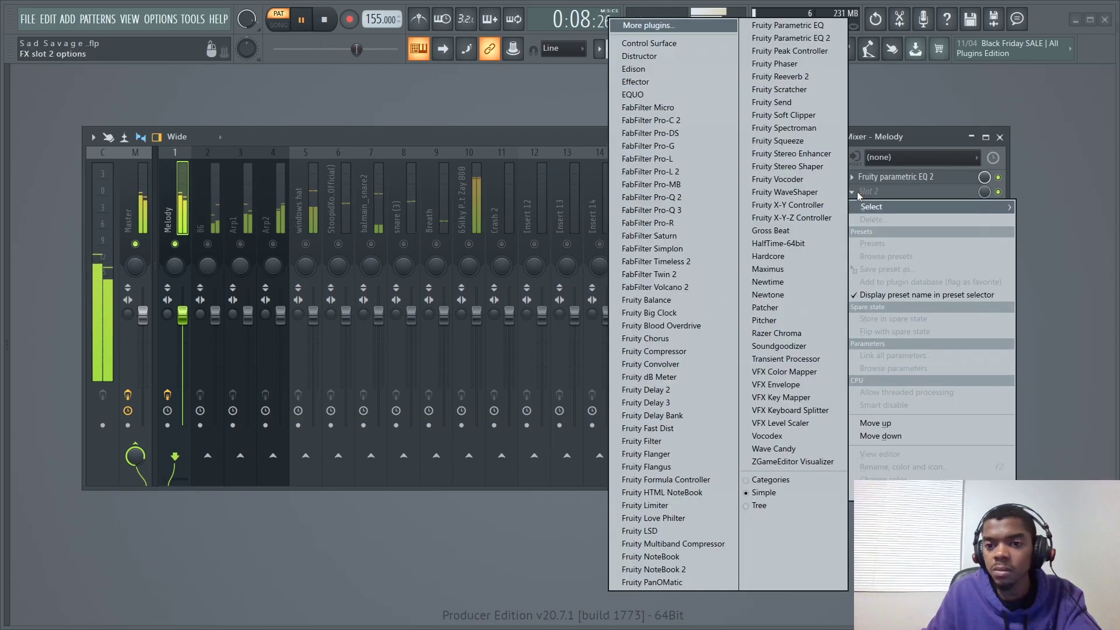
Dismiss the slot 2 plugin list without adding a plugin
{"action": "left_click", "coordinate": [893, 138]}
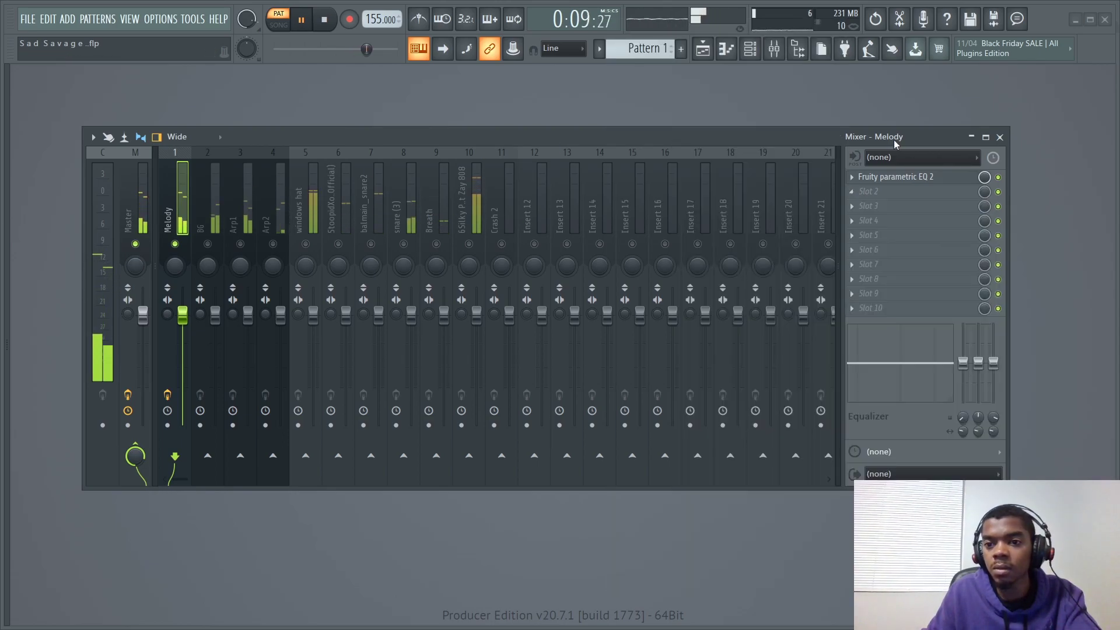
Load Fruity Parametric EQ 2 into BG's first effect slot and detach its window
{"action": "left_click", "coordinate": [211, 250]}
{"action": "left_click", "coordinate": [875, 177]}
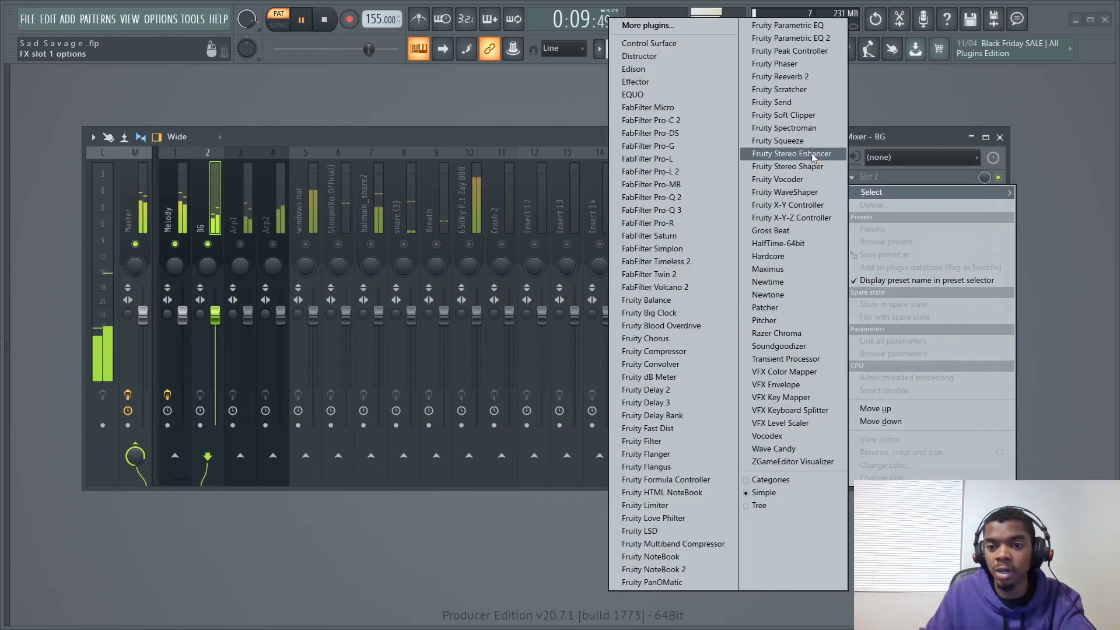
{"action": "left_click", "coordinate": [808, 37]}
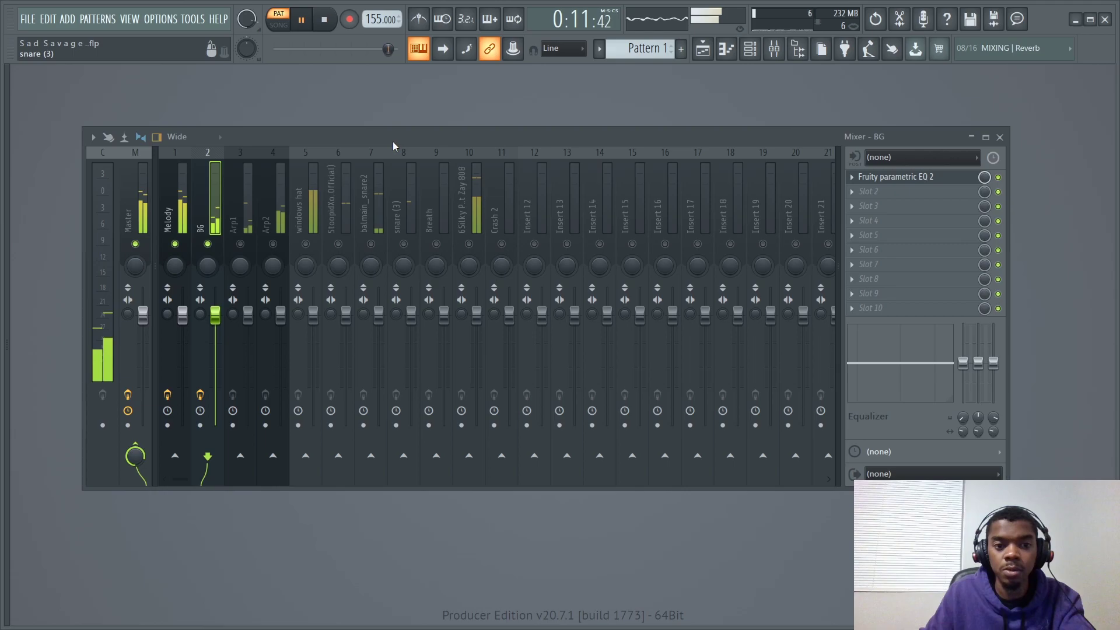
{"action": "left_click_drag", "start_coordinate": [393, 143], "coordinate": [518, 108]}
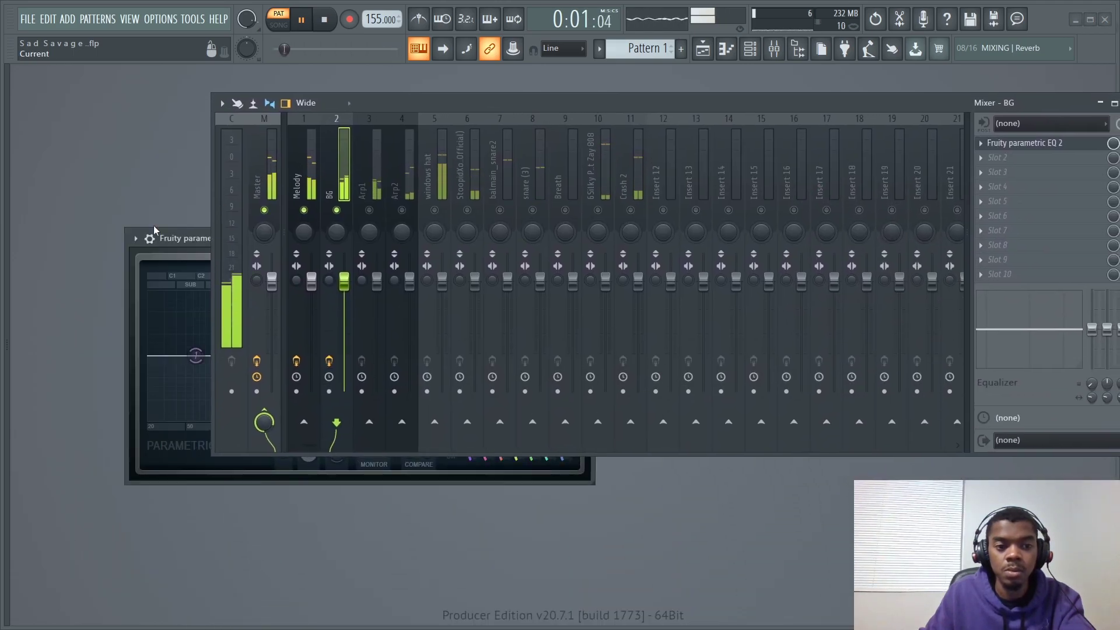
{"action": "left_click", "coordinate": [149, 238]}
{"action": "left_click", "coordinate": [159, 527]}
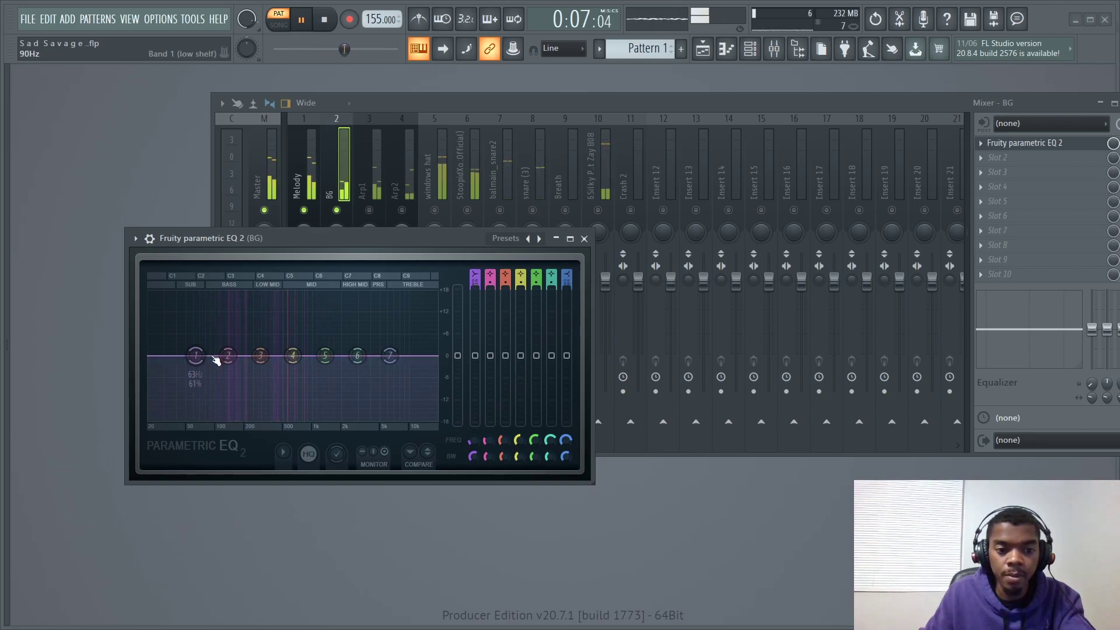
Shape BG's EQ: low shelf cut near 123 Hz, high cut near 8.6 kHz, +3.7 dB at 600 Hz
{"action": "left_click_drag", "start_coordinate": [196, 355], "coordinate": [252, 417]}
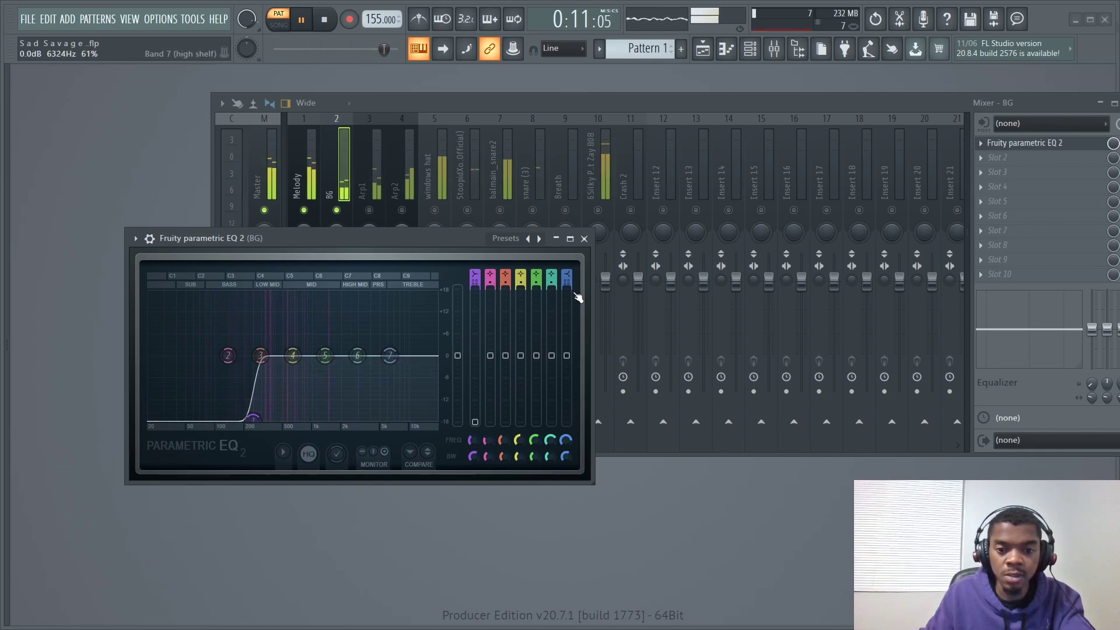
{"action": "left_click_drag", "start_coordinate": [358, 355], "coordinate": [372, 415]}
{"action": "right_click", "coordinate": [373, 415]}
{"action": "left_click", "coordinate": [388, 439]}
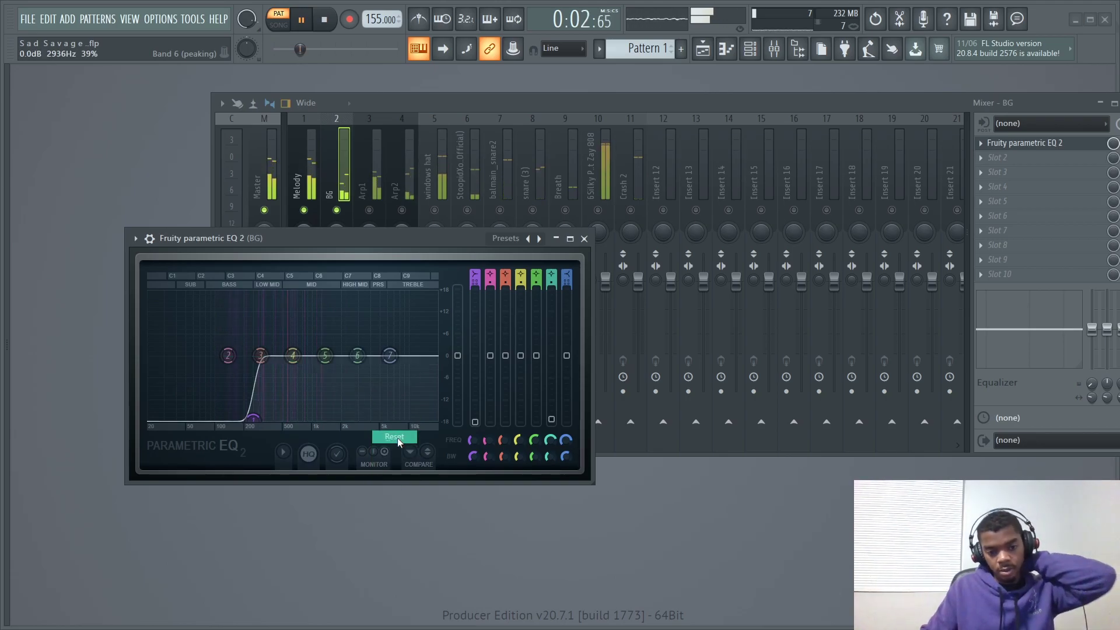
{"action": "left_click_drag", "start_coordinate": [394, 357], "coordinate": [354, 418]}
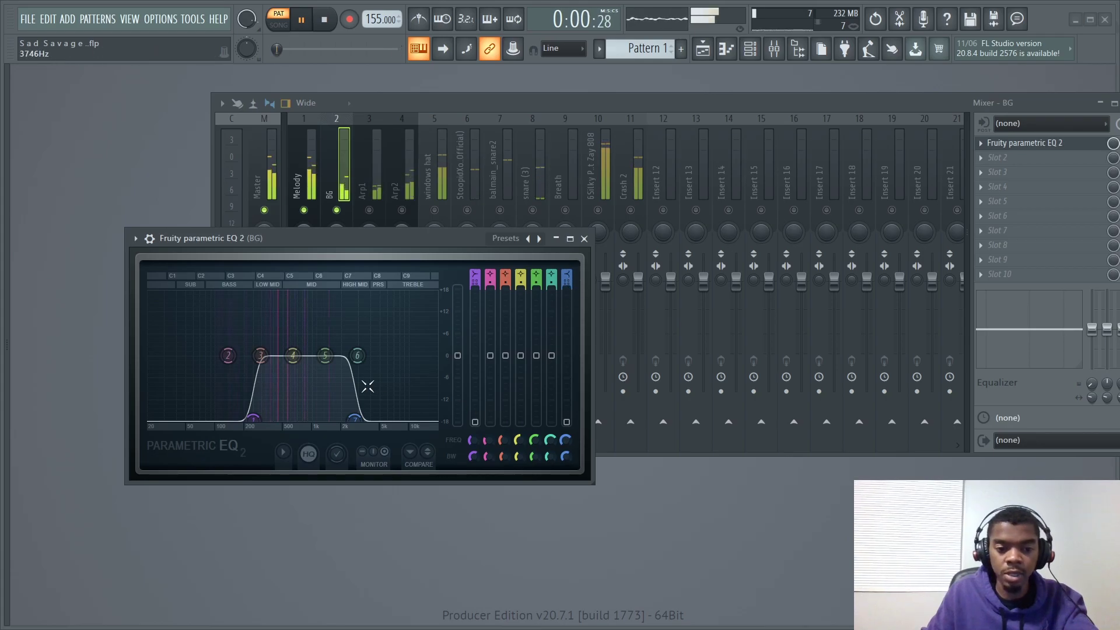
{"action": "mouse_move", "coordinate": [354, 418]}
{"action": "left_mouse_down"}
{"action": "mouse_move", "coordinate": [402, 419]}
{"action": "mouse_move", "coordinate": [342, 419]}
{"action": "left_mouse_up"}
{"action": "left_click_drag", "start_coordinate": [292, 354], "coordinate": [260, 350]}
Close BG's EQ, lower the BG fader, and unmute Arp1
{"action": "left_click", "coordinate": [585, 239]}
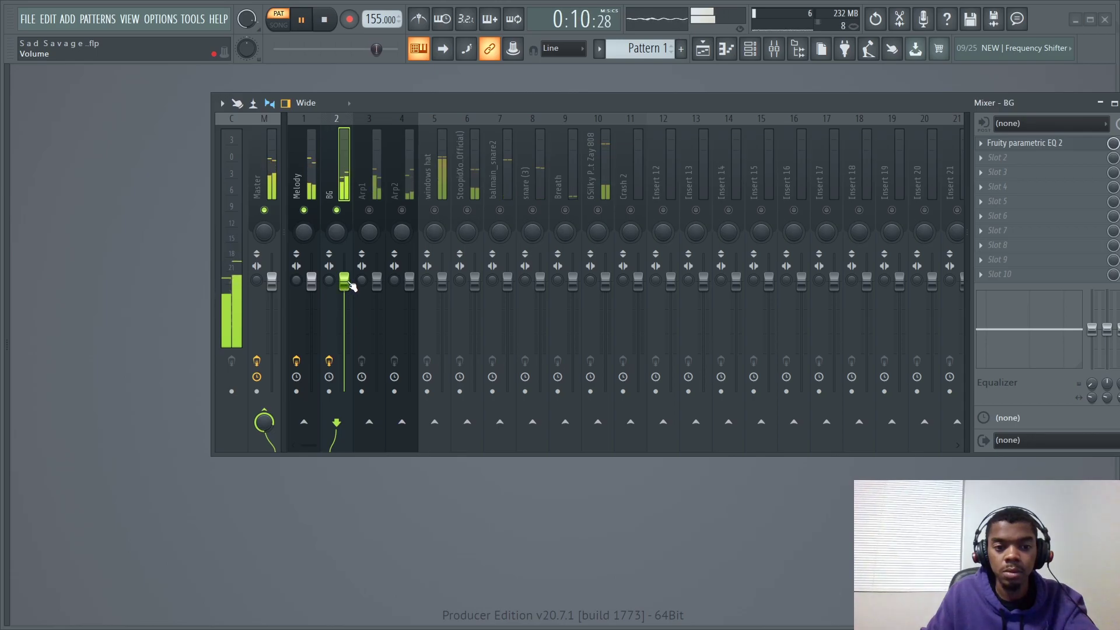
{"action": "left_click_drag", "start_coordinate": [347, 290], "coordinate": [346, 304]}
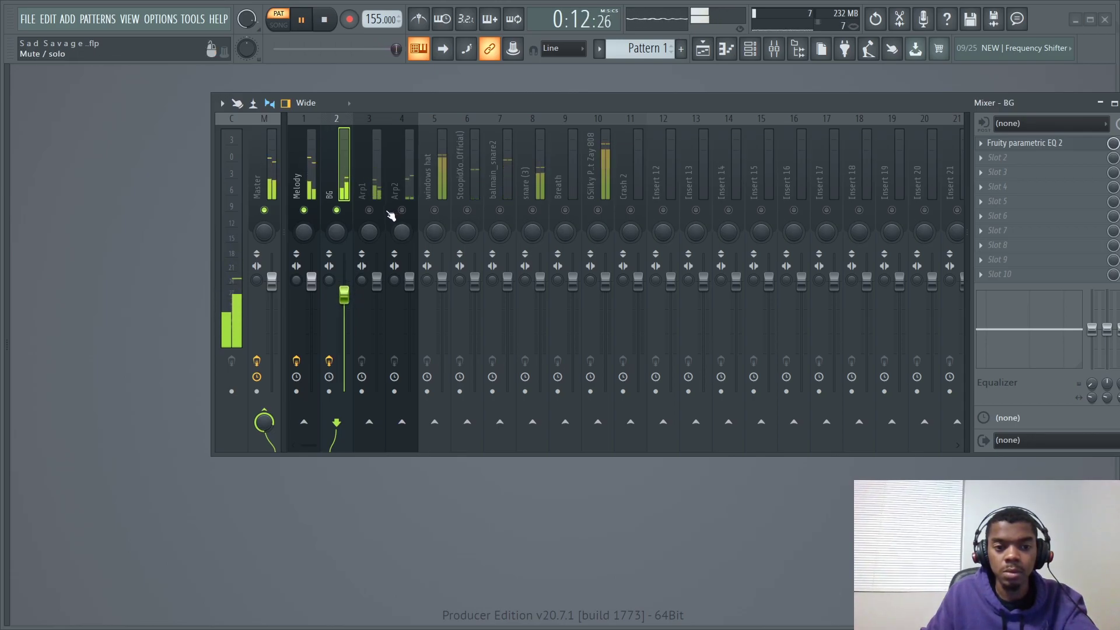
{"action": "left_click", "coordinate": [369, 210]}
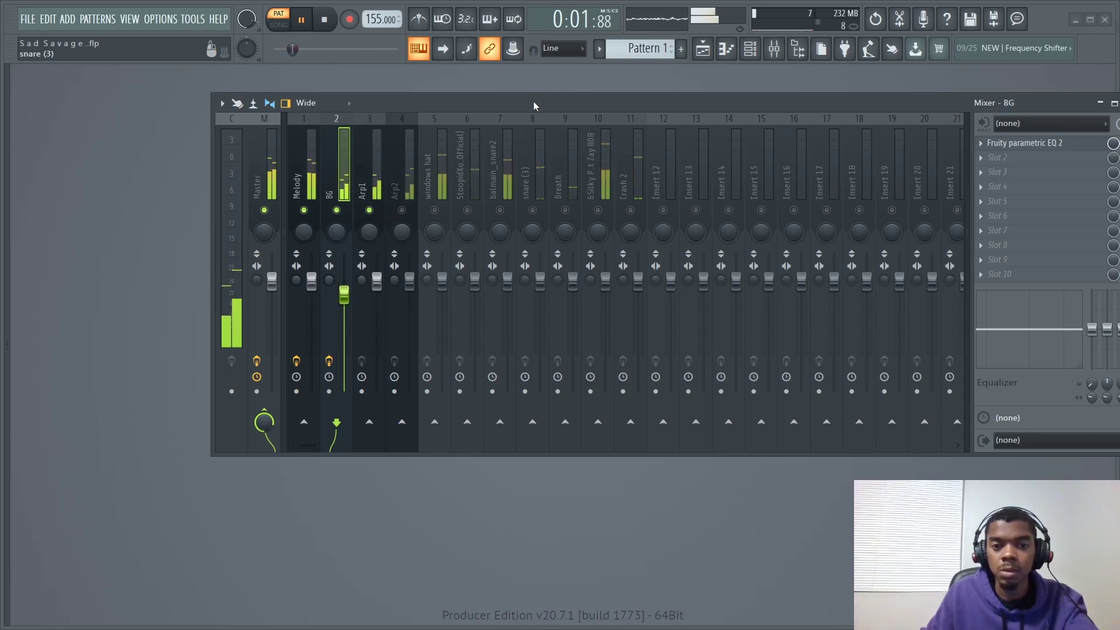
{"action": "left_click_drag", "start_coordinate": [535, 104], "coordinate": [435, 99]}
Load Fruity Parametric EQ 2 into Arp1's first effect slot and detach its window
{"action": "key", "text": "Right"}
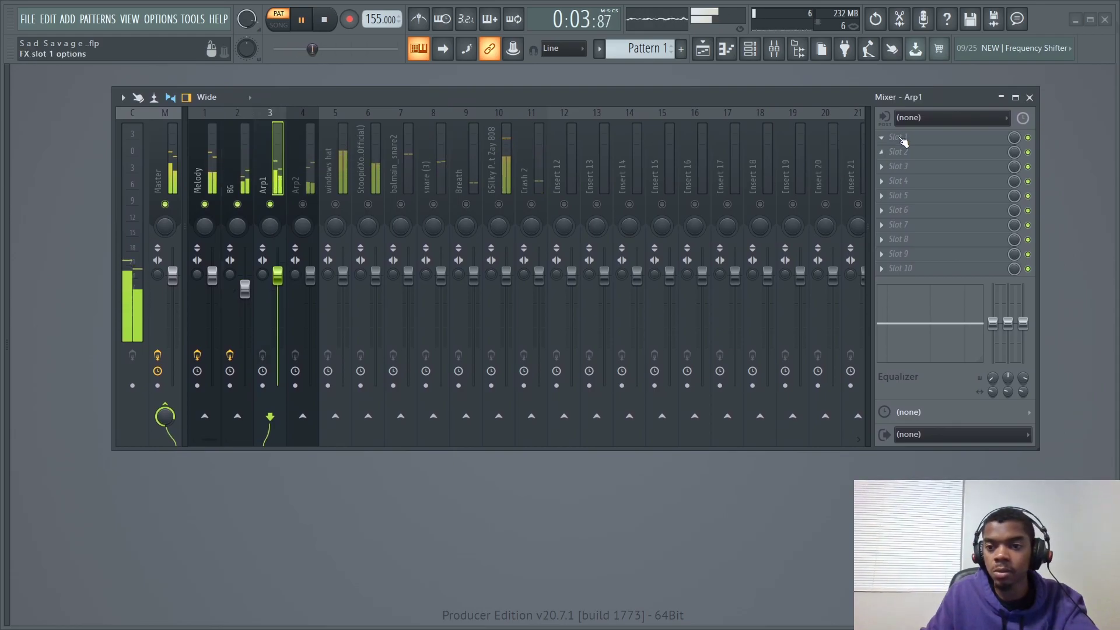
{"action": "left_click", "coordinate": [901, 137]}
{"action": "left_click", "coordinate": [860, 39]}
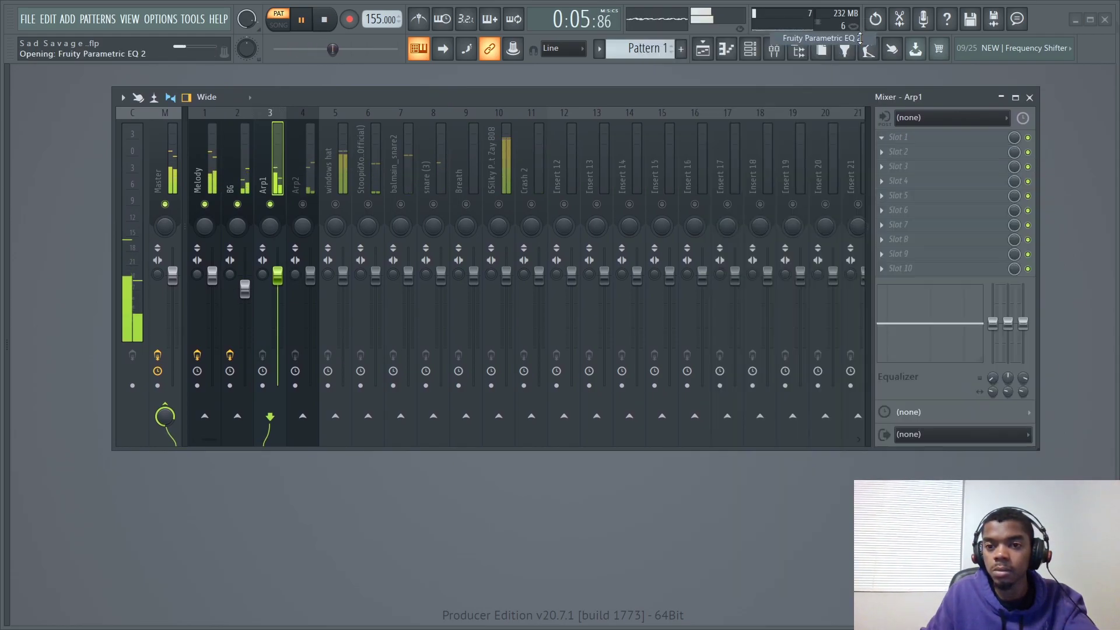
{"action": "left_click", "coordinate": [24, 127]}
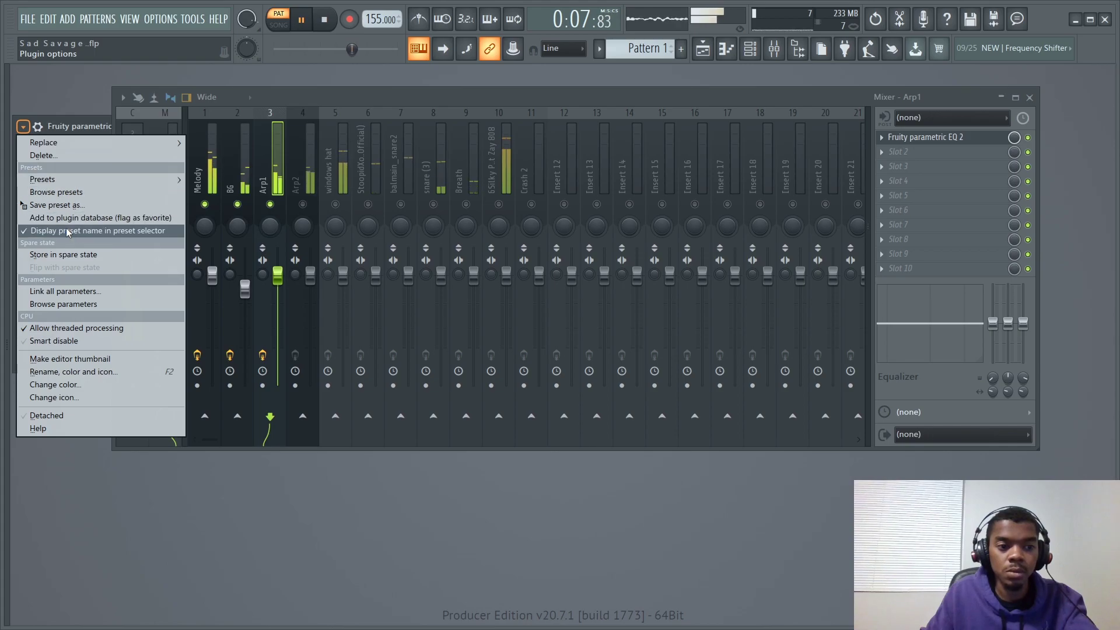
{"action": "left_click", "coordinate": [81, 413]}
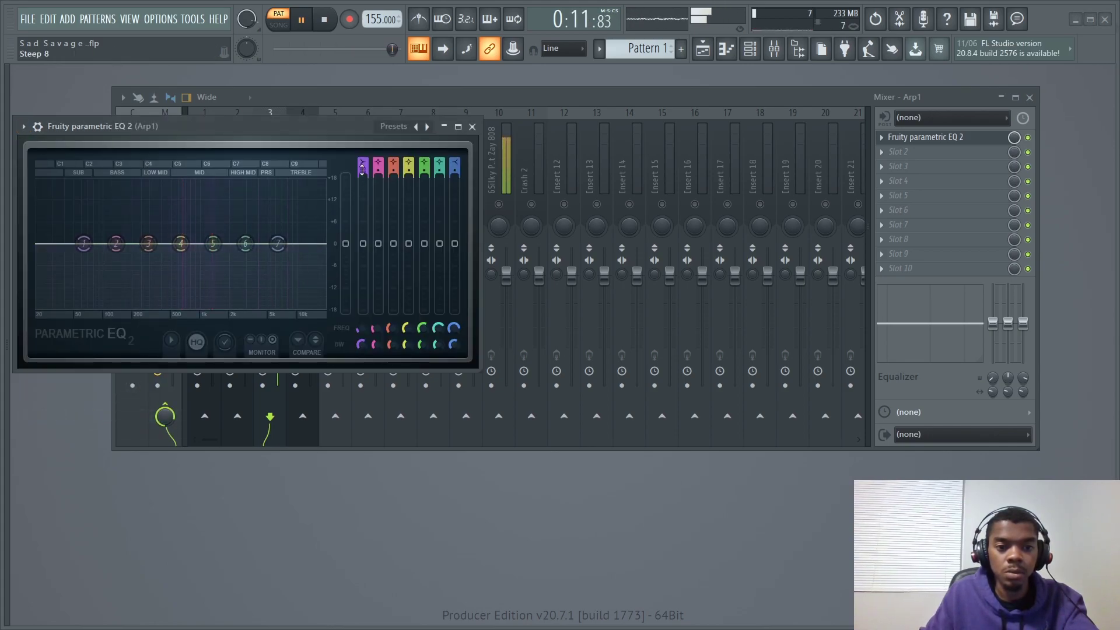
Cut Arp1's lows near 280 Hz, reset band 6, roll off highs near 9.5 kHz, and close
{"action": "left_click_drag", "start_coordinate": [84, 243], "coordinate": [166, 310]}
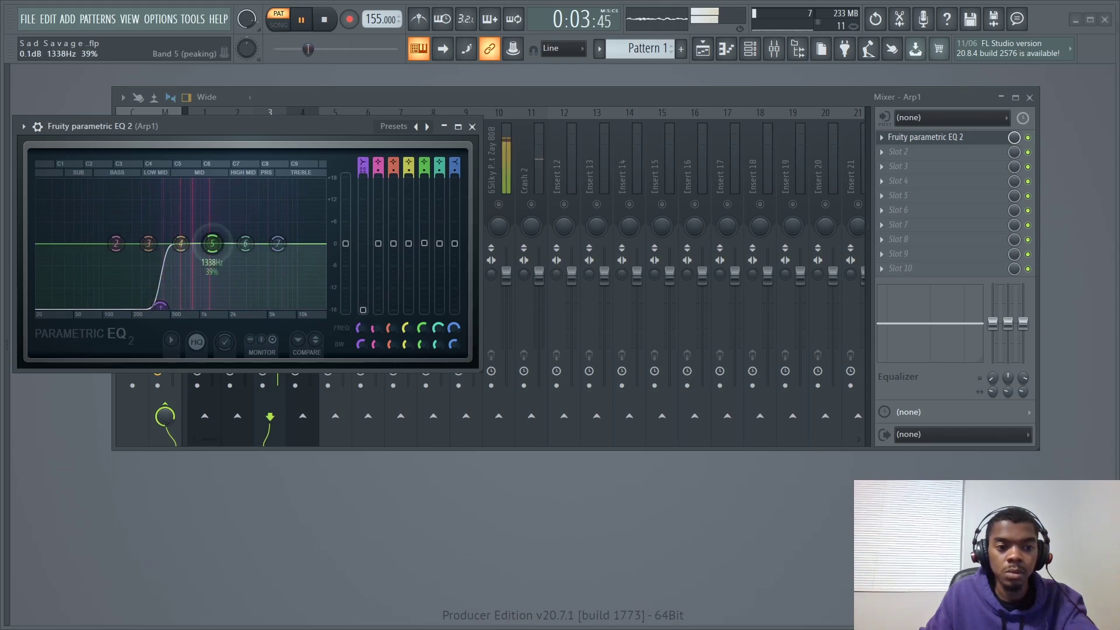
{"action": "scroll", "coordinate": [213, 235], "scroll_direction": "down", "scroll_amount": 2}
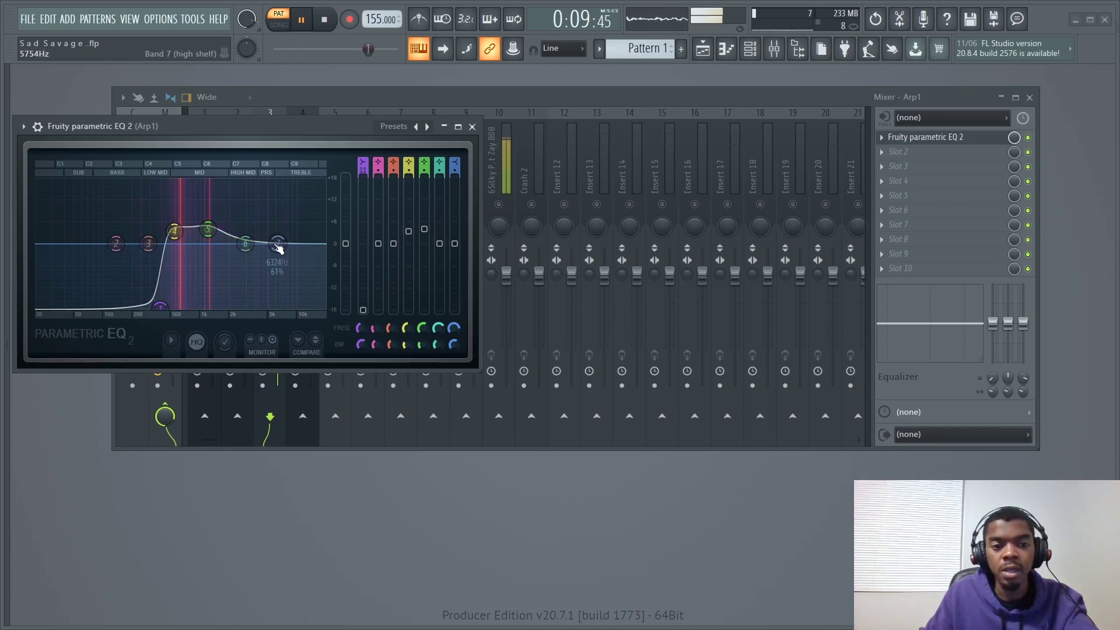
{"action": "left_click_drag", "start_coordinate": [278, 248], "coordinate": [316, 308]}
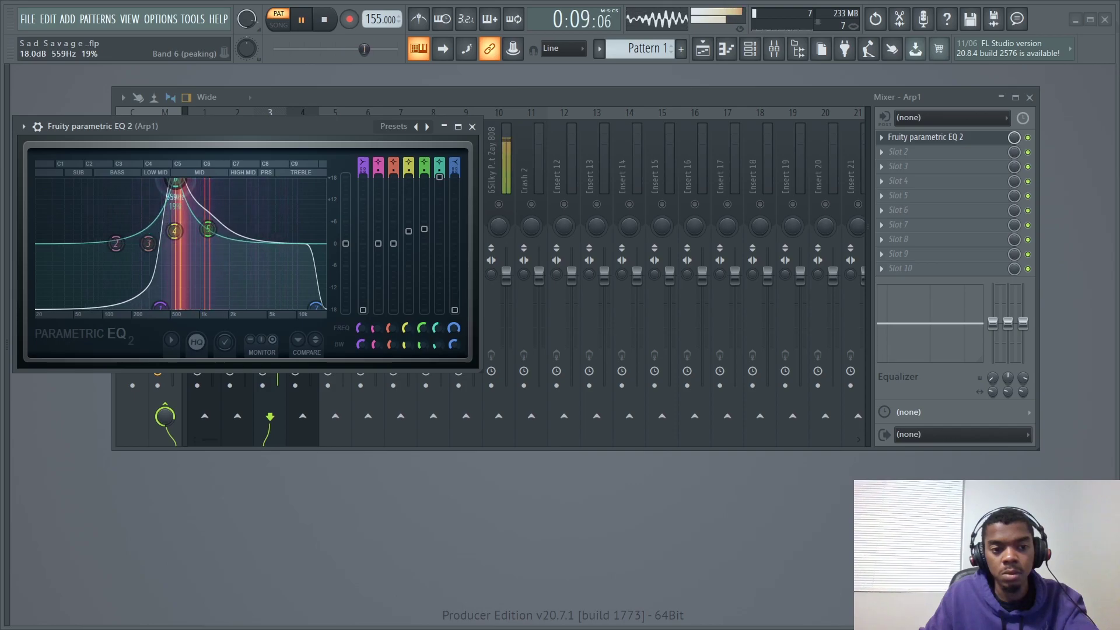
{"action": "left_click_drag", "start_coordinate": [175, 181], "coordinate": [284, 225]}
{"action": "right_click", "coordinate": [279, 243]}
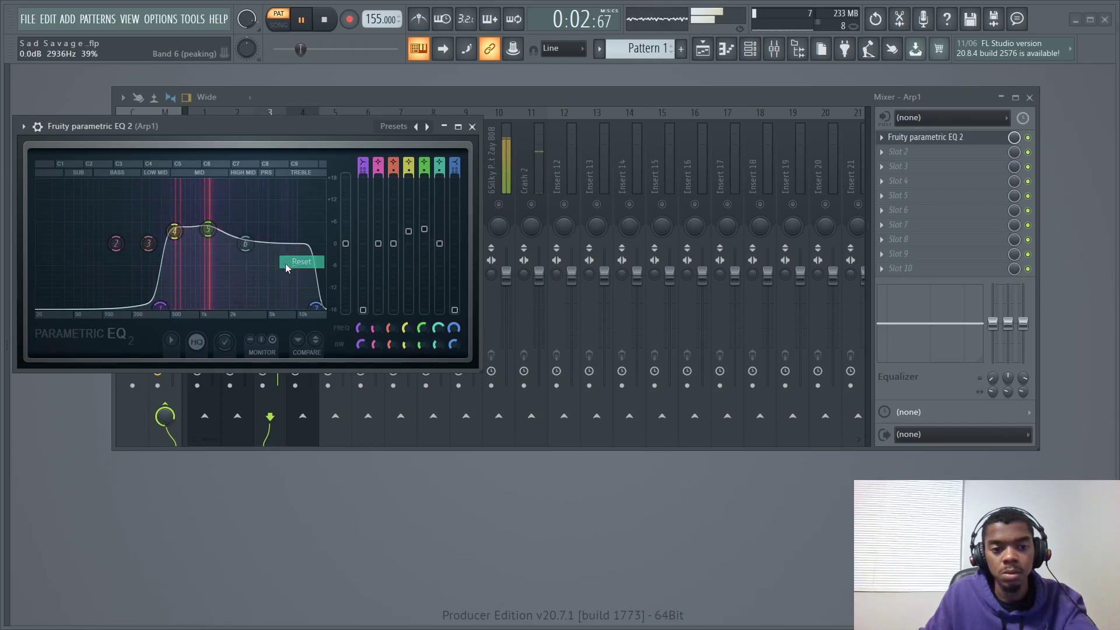
{"action": "left_click", "coordinate": [301, 259]}
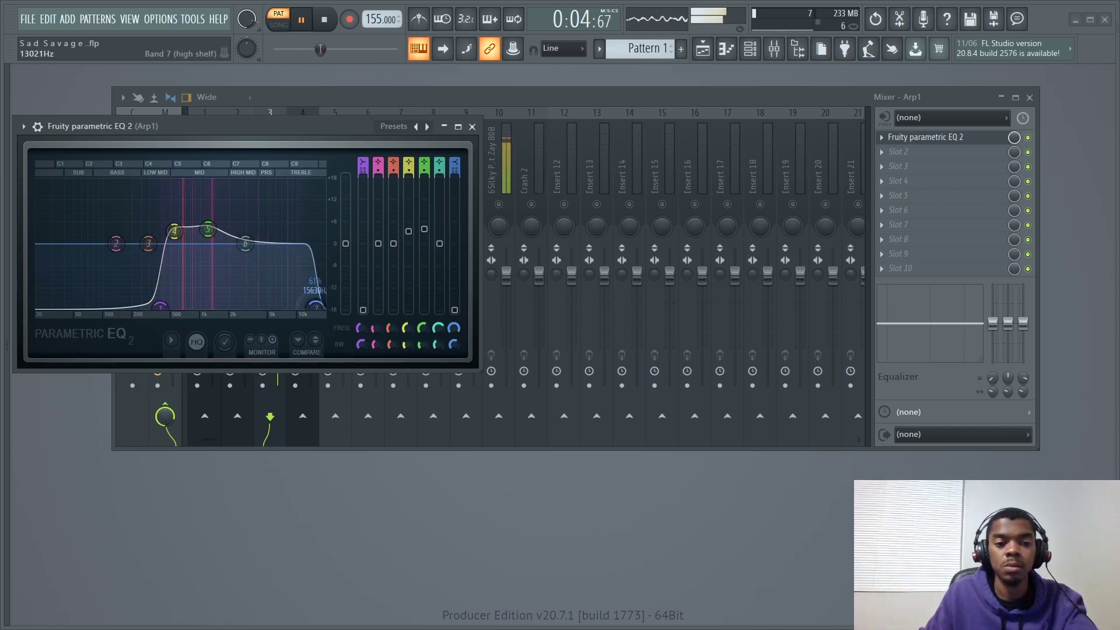
{"action": "mouse_move", "coordinate": [313, 305]}
{"action": "left_mouse_down"}
{"action": "mouse_move", "coordinate": [281, 307]}
{"action": "mouse_move", "coordinate": [296, 307]}
{"action": "left_mouse_up"}
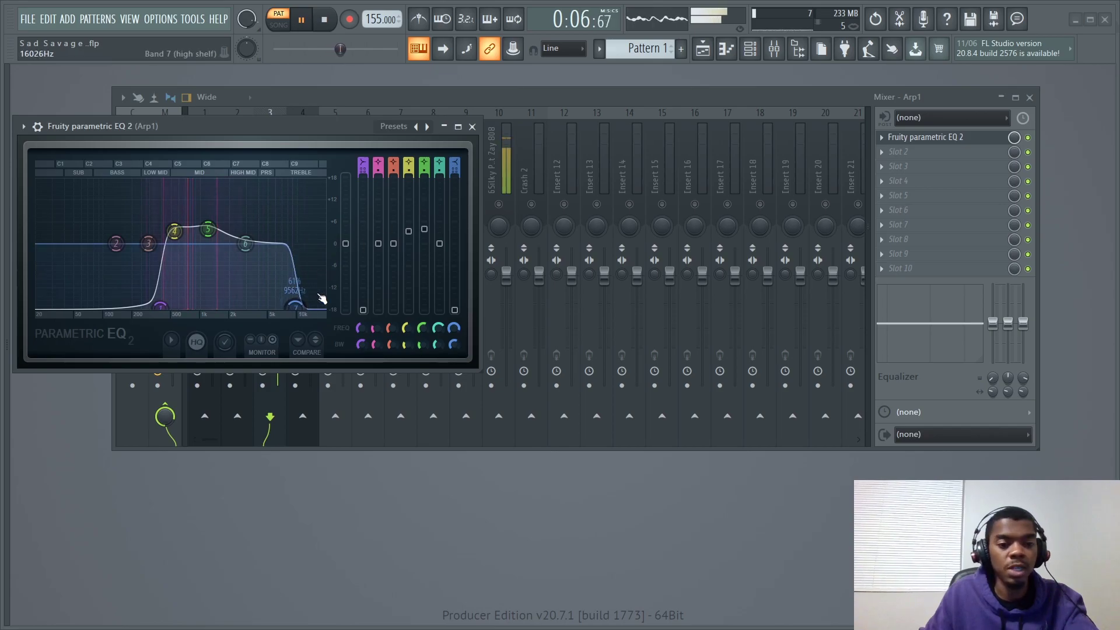
{"action": "left_click", "coordinate": [472, 126]}
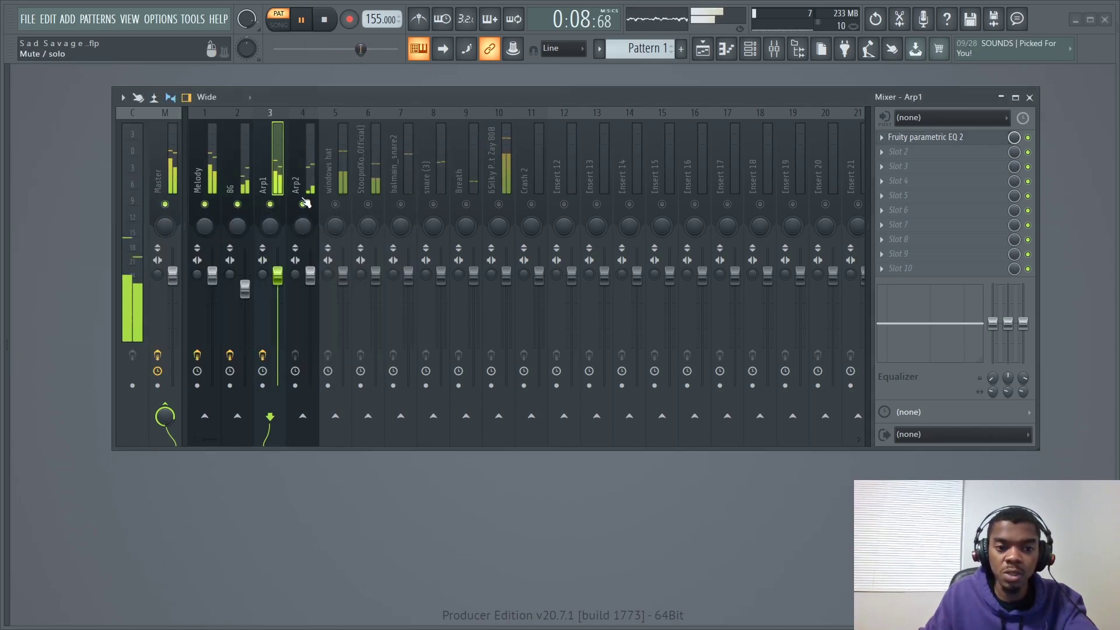
Pull the Arp1 mixer fader down to roughly -4 dB (about 83%)
{"action": "left_click_drag", "start_coordinate": [277, 285], "coordinate": [278, 299]}
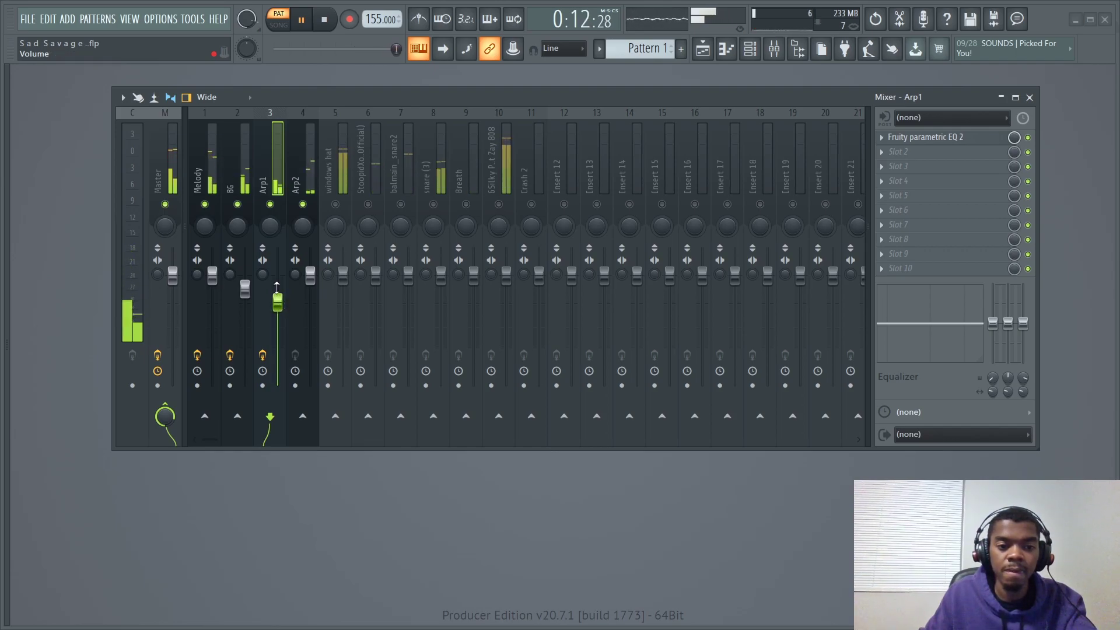
{"action": "left_click_drag", "start_coordinate": [284, 308], "coordinate": [284, 299]}
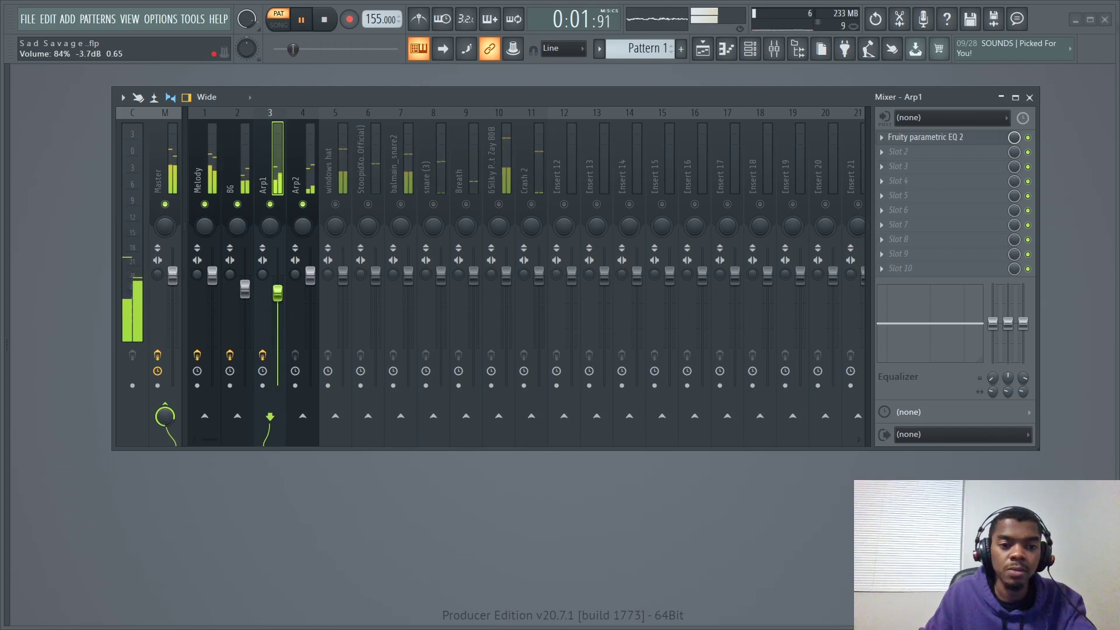
{"action": "left_click_drag", "start_coordinate": [277, 247], "coordinate": [277, 275]}
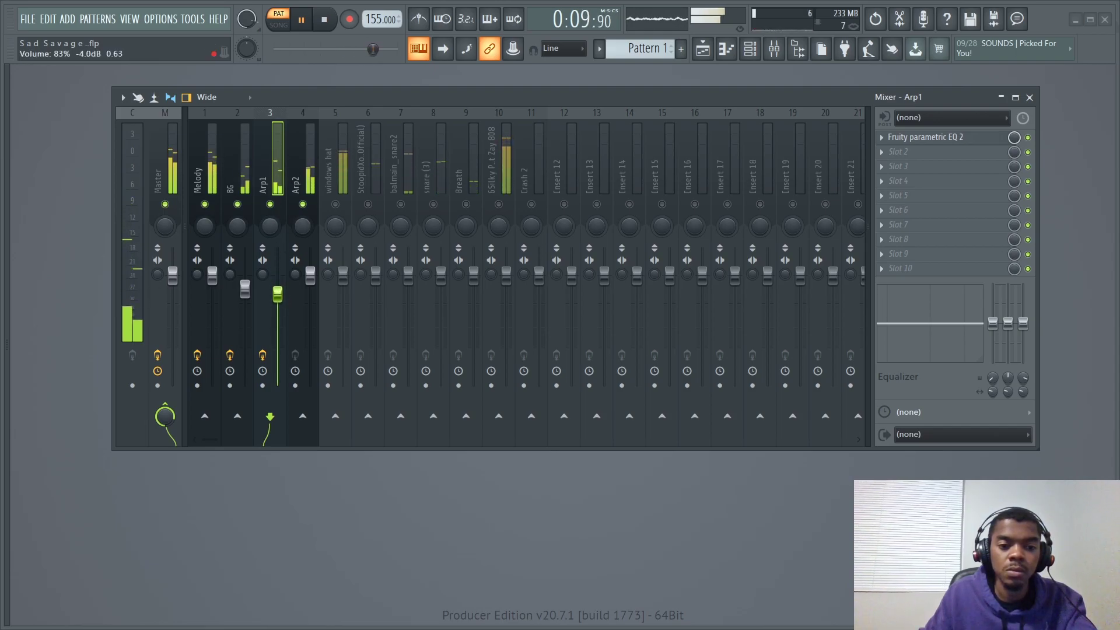
{"action": "left_click", "coordinate": [312, 209]}
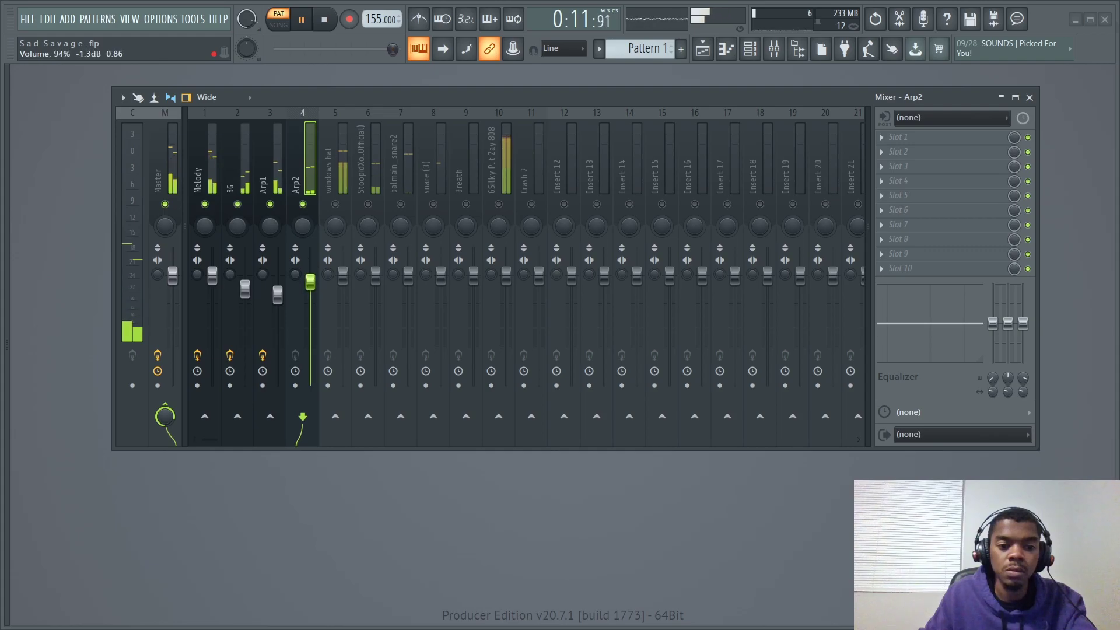
Lower Arp2 to about -3 dB and load Fruity Parametric EQ 2 into its first slot
{"action": "left_click_drag", "start_coordinate": [309, 282], "coordinate": [310, 289]}
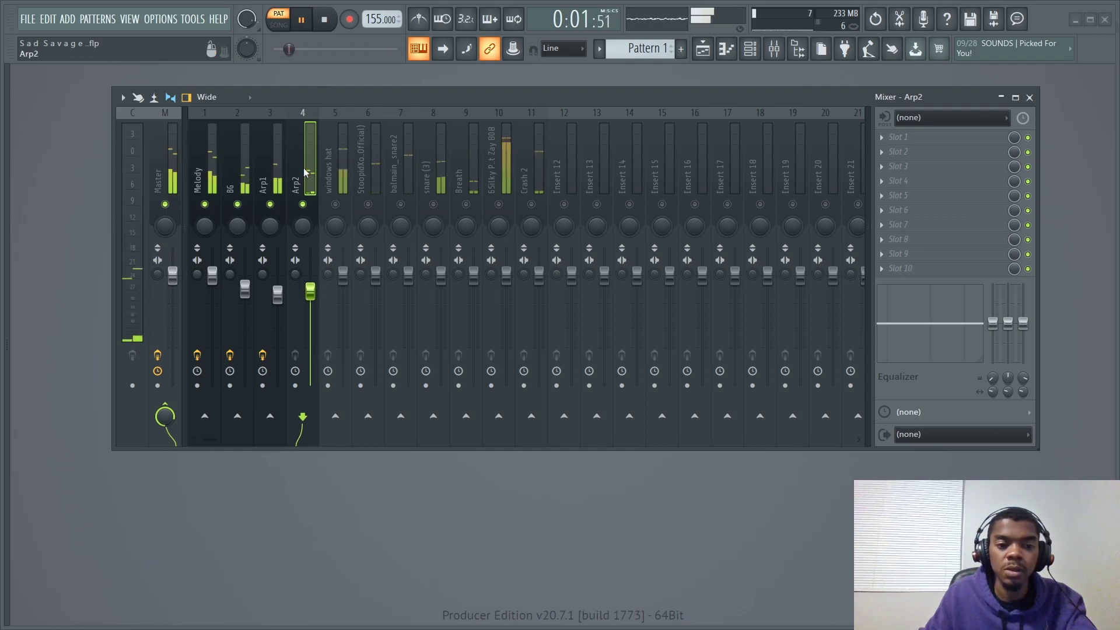
{"action": "left_click", "coordinate": [903, 137]}
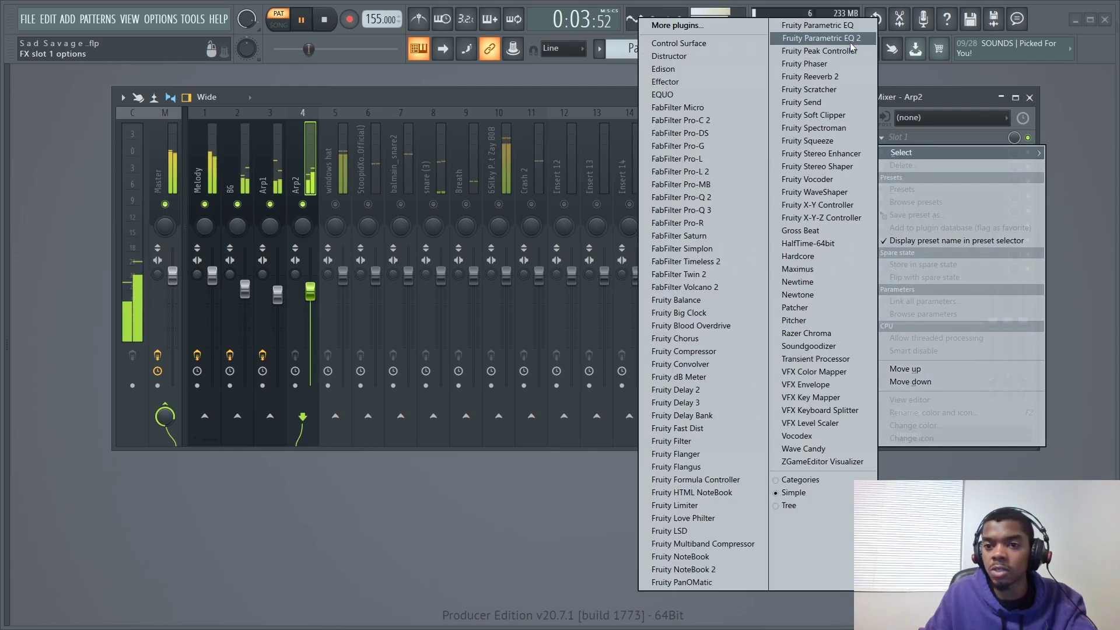
{"action": "left_click", "coordinate": [820, 38]}
{"action": "left_click", "coordinate": [62, 165]}
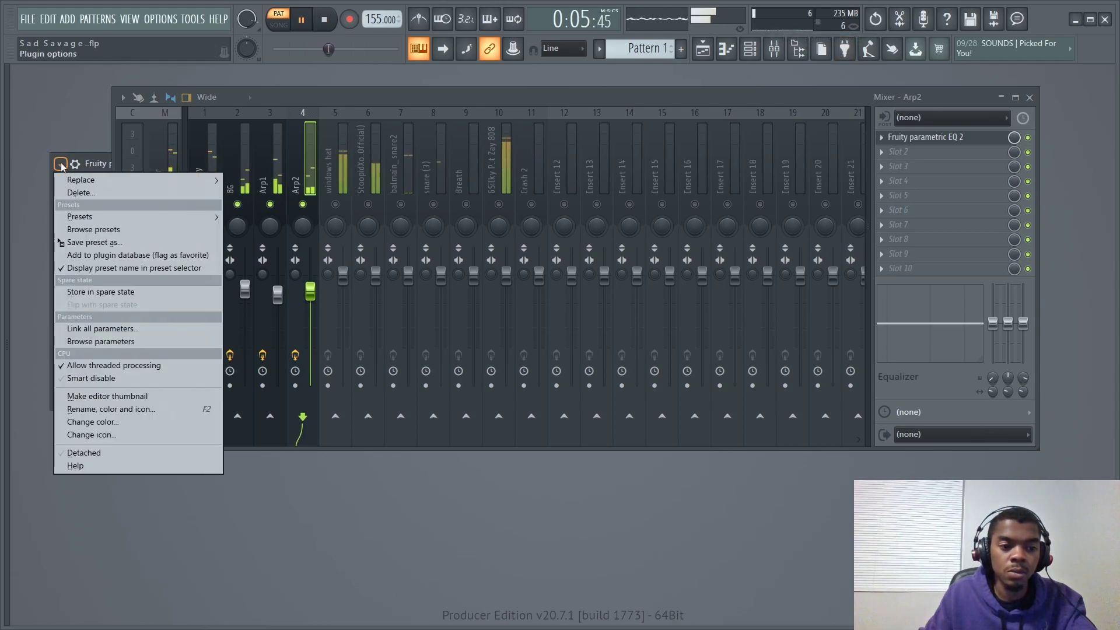
{"action": "left_click", "coordinate": [87, 453]}
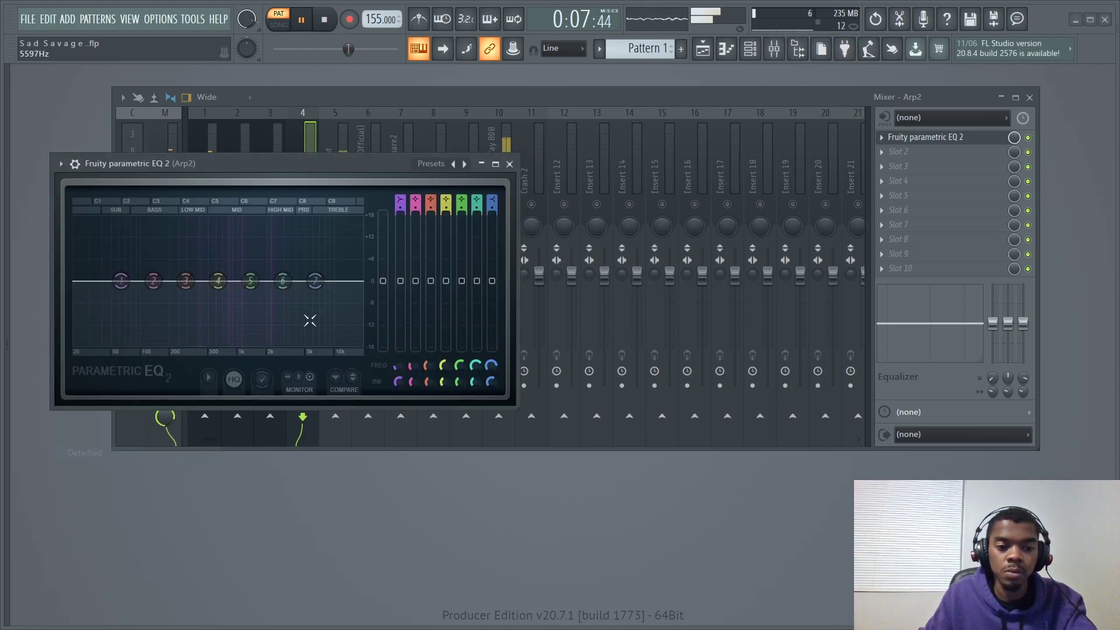
Cut Arp2 lows below ~290 Hz, boost mids near 610 Hz, shelve highs at 6.8 kHz
{"action": "left_click_drag", "start_coordinate": [121, 281], "coordinate": [185, 344]}
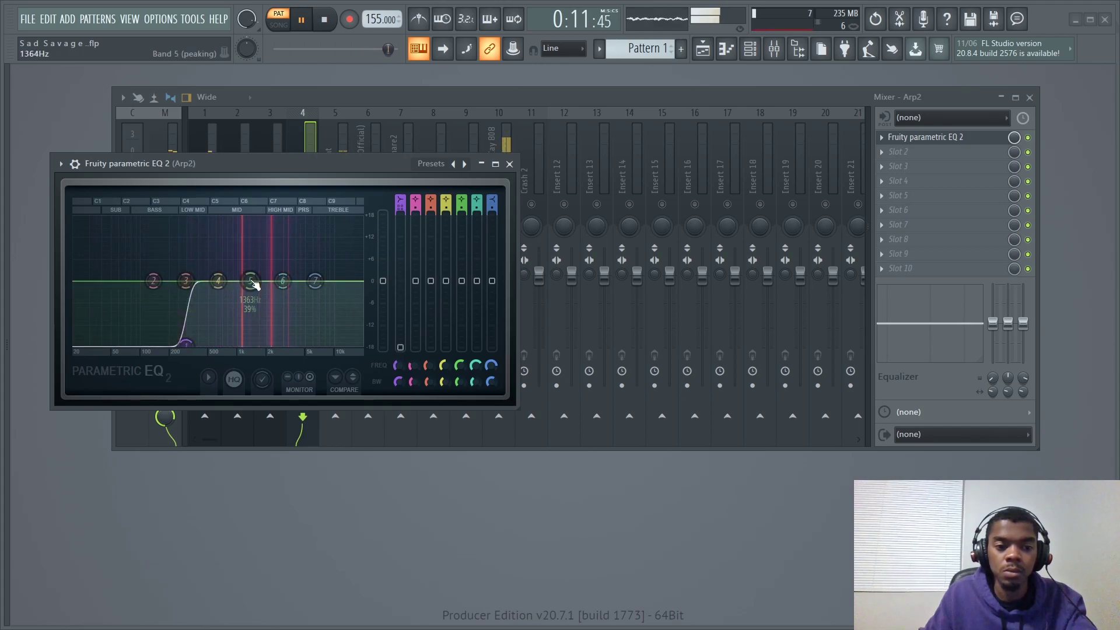
{"action": "left_click_drag", "start_coordinate": [250, 280], "coordinate": [251, 274]}
{"action": "left_click_drag", "start_coordinate": [218, 280], "coordinate": [215, 269]}
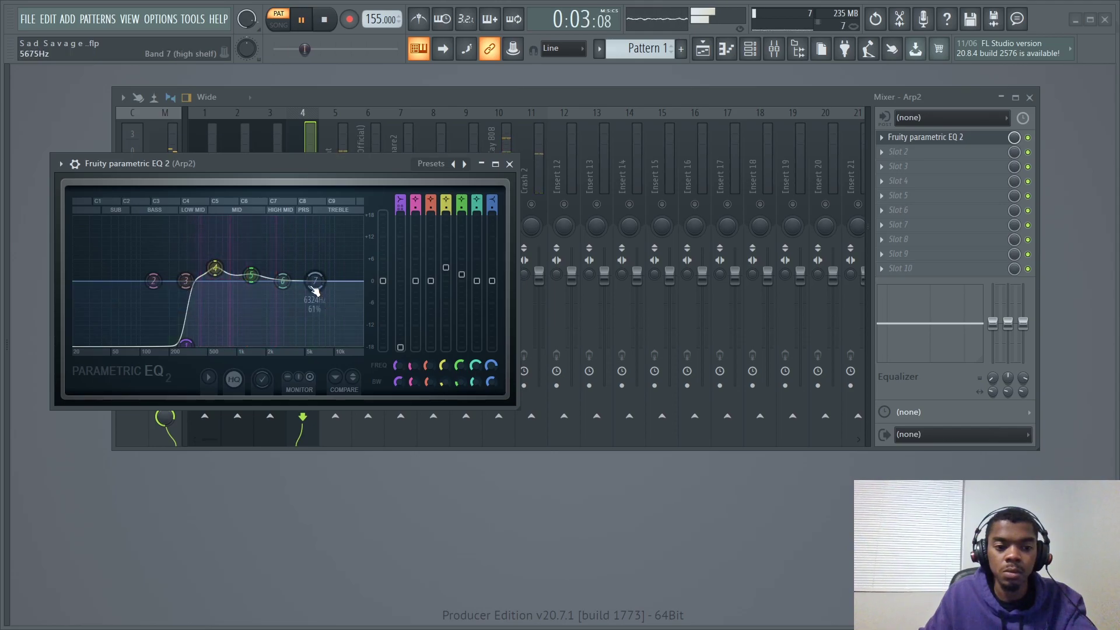
{"action": "left_click_drag", "start_coordinate": [315, 281], "coordinate": [350, 344]}
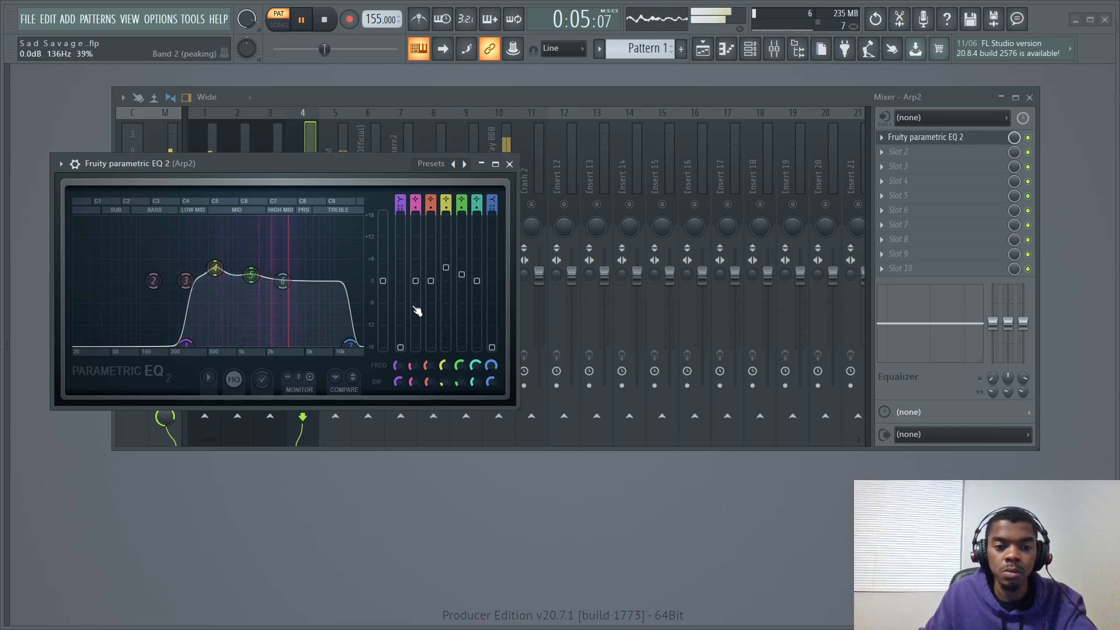
{"action": "left_click_drag", "start_coordinate": [350, 344], "coordinate": [318, 344]}
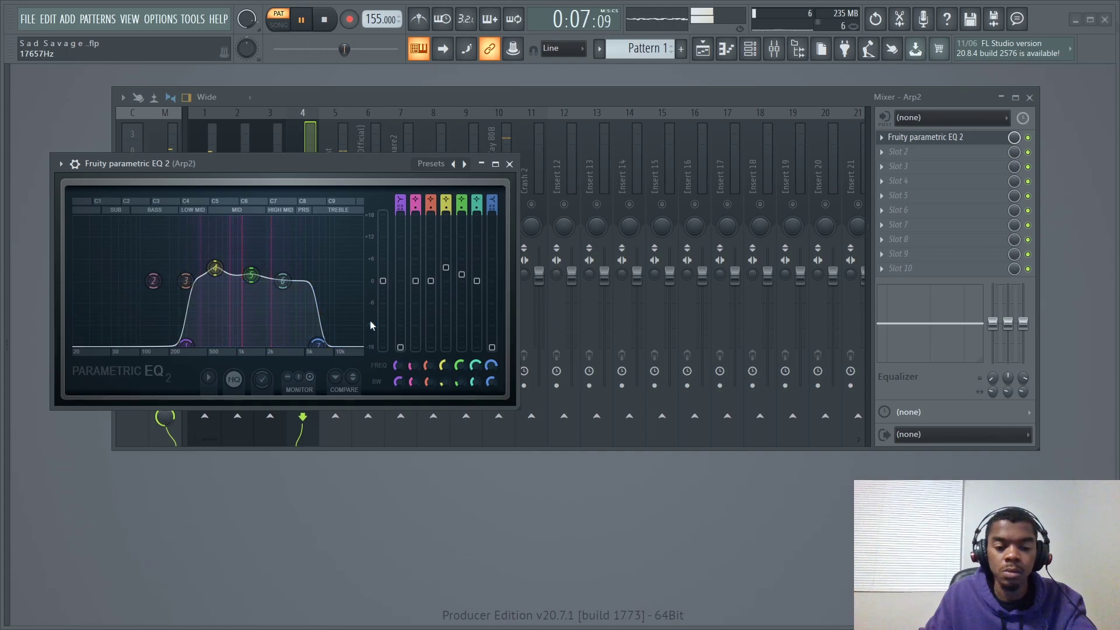
{"action": "left_click", "coordinate": [509, 164]}
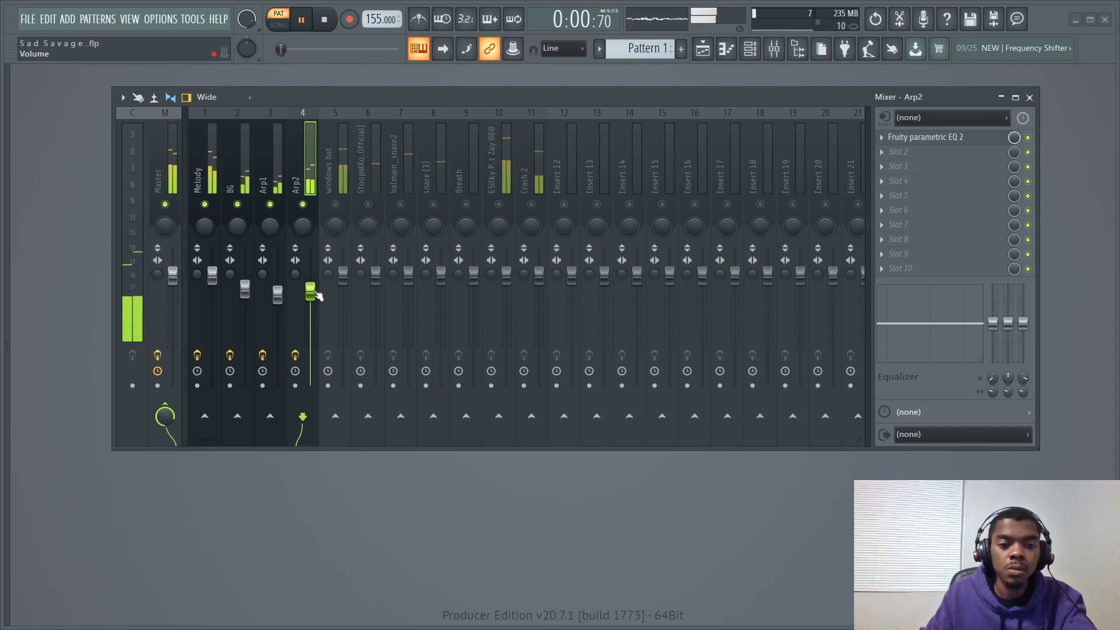
{"action": "left_click_drag", "start_coordinate": [310, 291], "coordinate": [313, 295]}
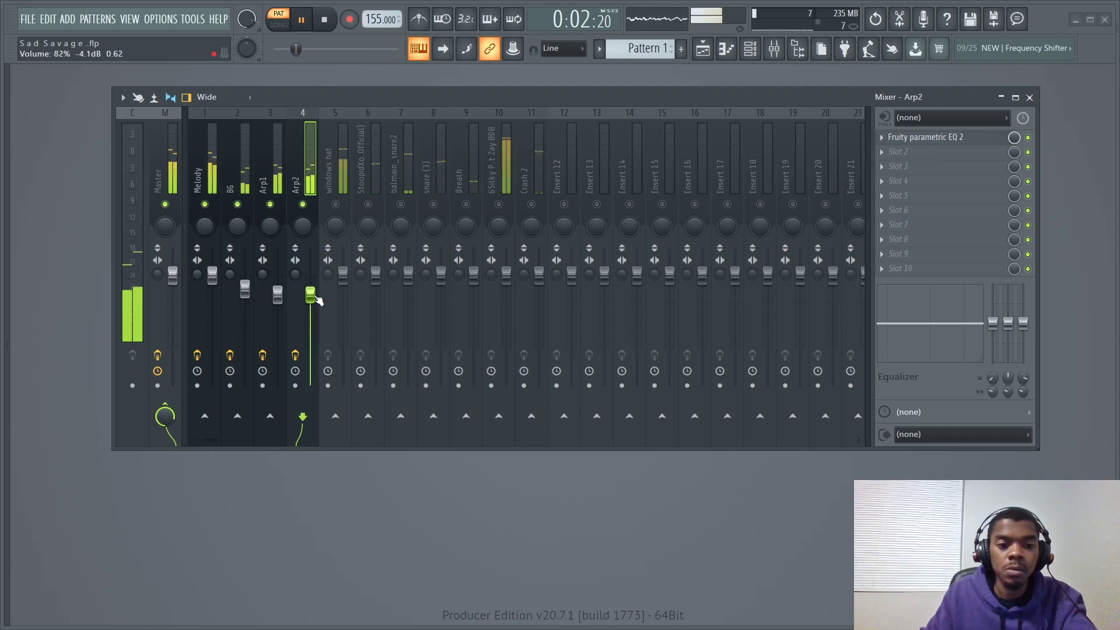
Unmute the windows hat track and lower its fader
{"action": "left_click", "coordinate": [336, 205]}
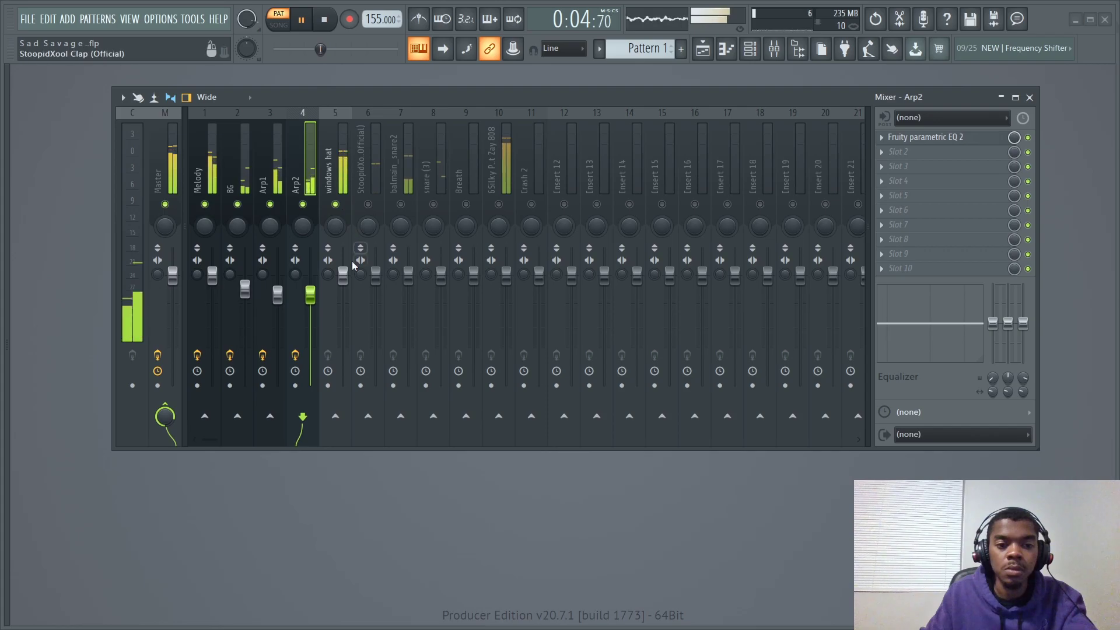
{"action": "left_click_drag", "start_coordinate": [343, 275], "coordinate": [343, 296]}
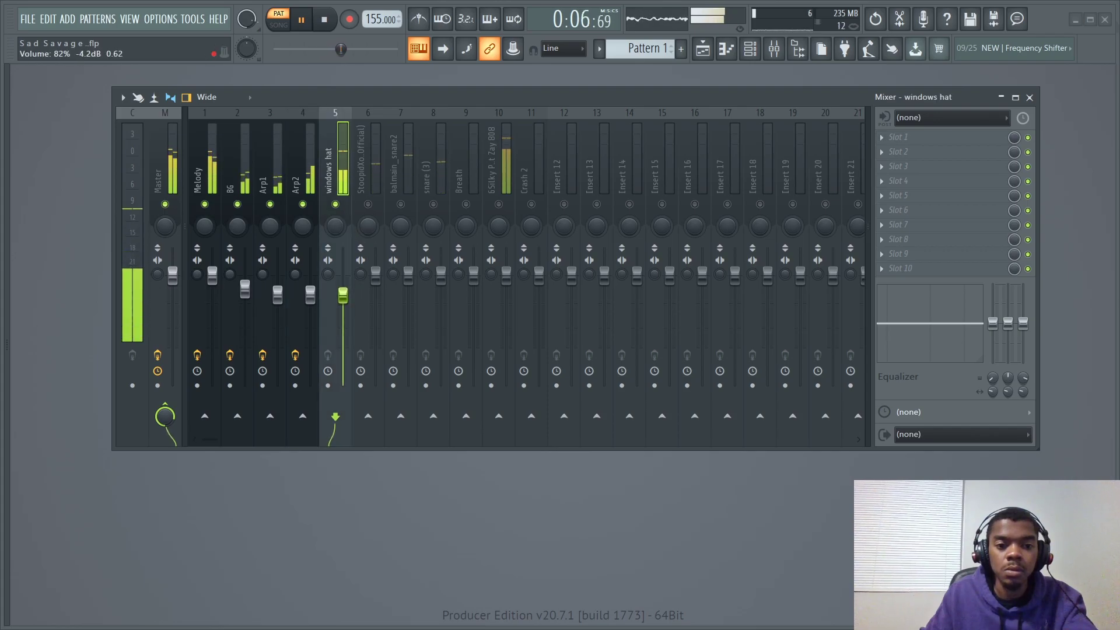
{"action": "left_click", "coordinate": [368, 204]}
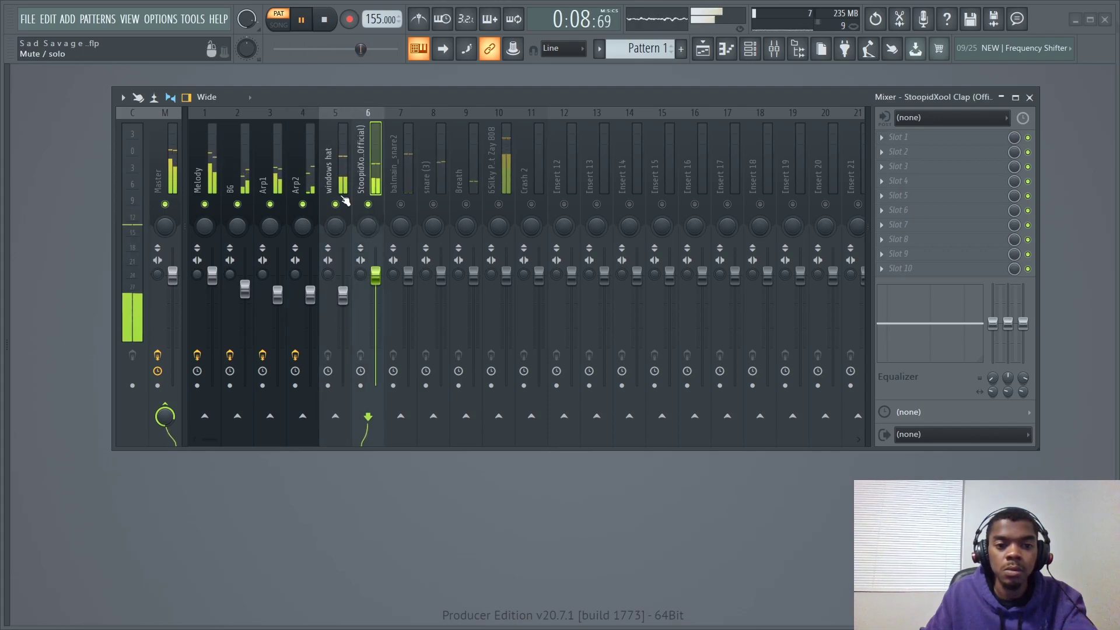
{"action": "left_click", "coordinate": [329, 169]}
Load Fruity Parametric EQ 2 into windows hat's first slot and bring its window forward
{"action": "left_click", "coordinate": [1000, 139]}
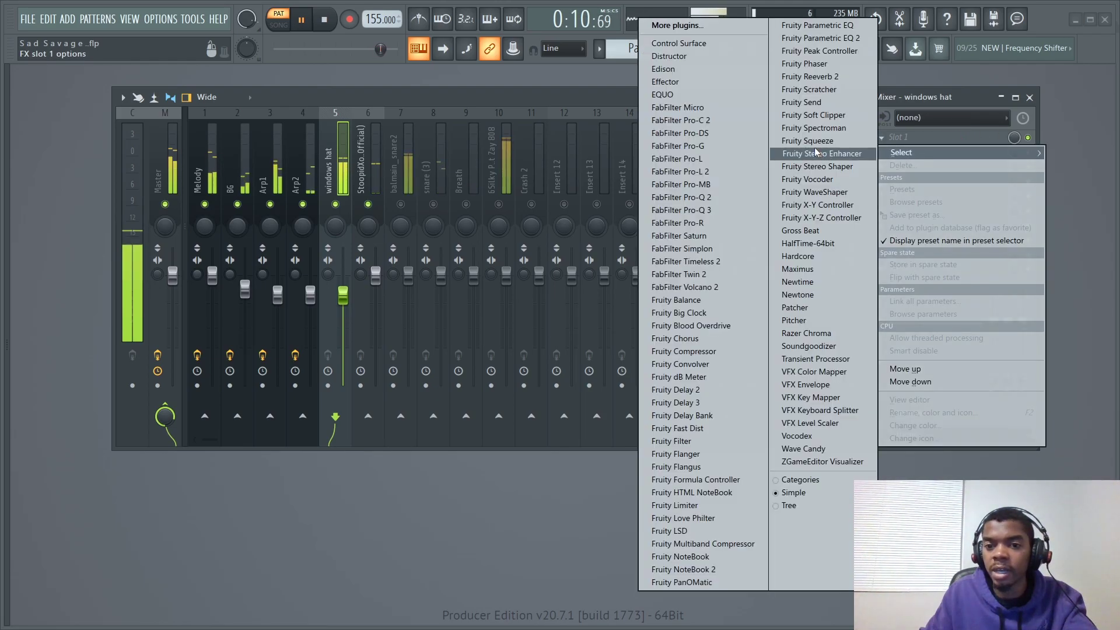
{"action": "left_click", "coordinate": [847, 38]}
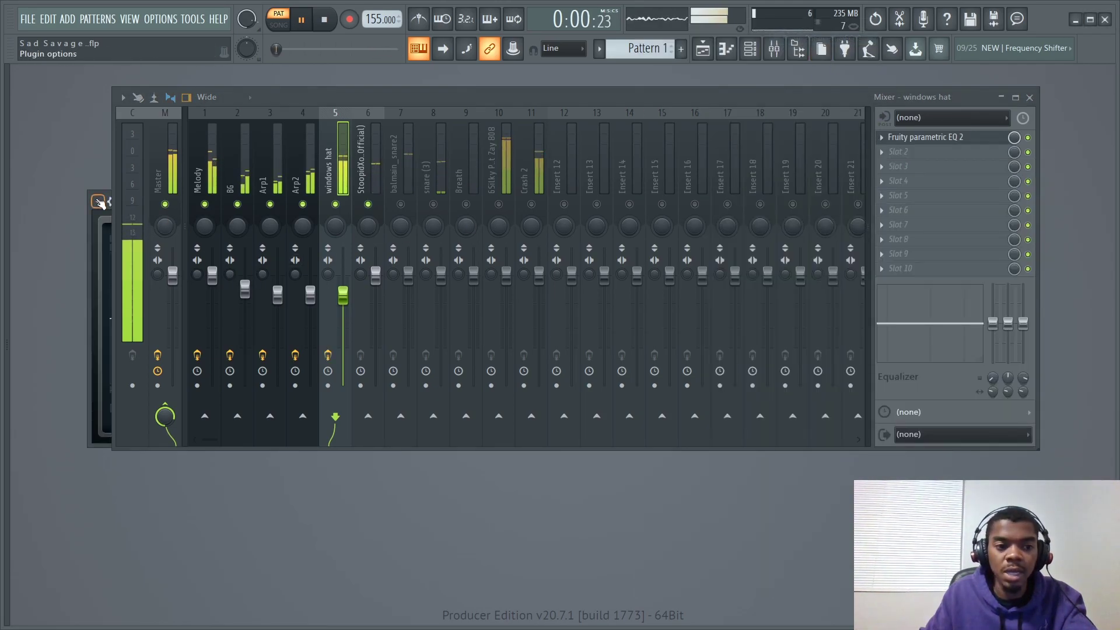
{"action": "left_click", "coordinate": [97, 201]}
{"action": "mouse_move", "coordinate": [140, 258]}
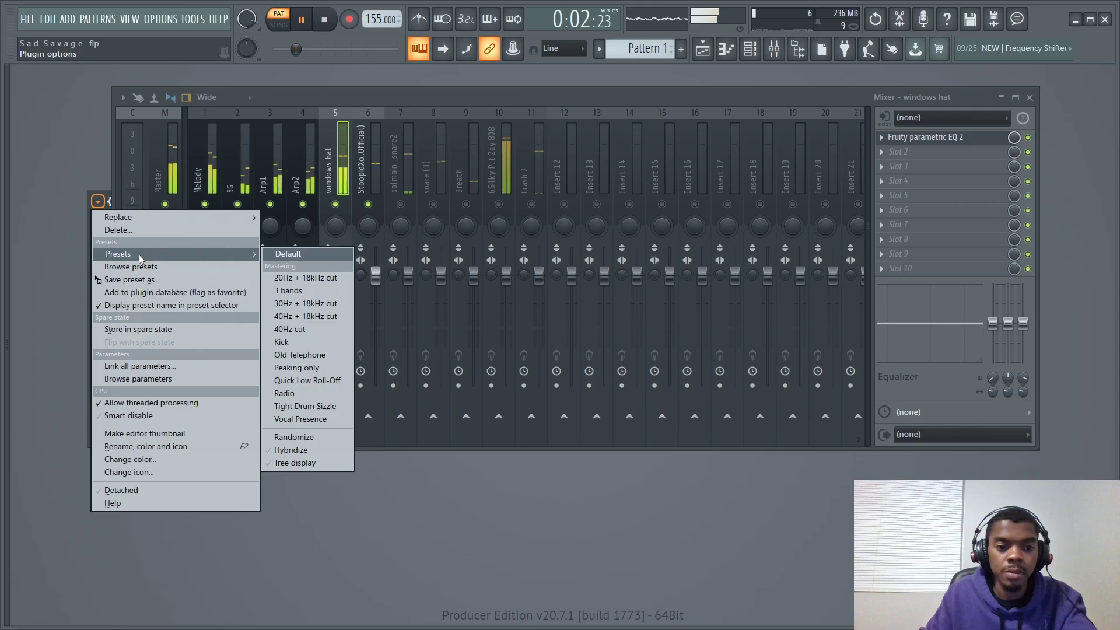
{"action": "left_click", "coordinate": [268, 418]}
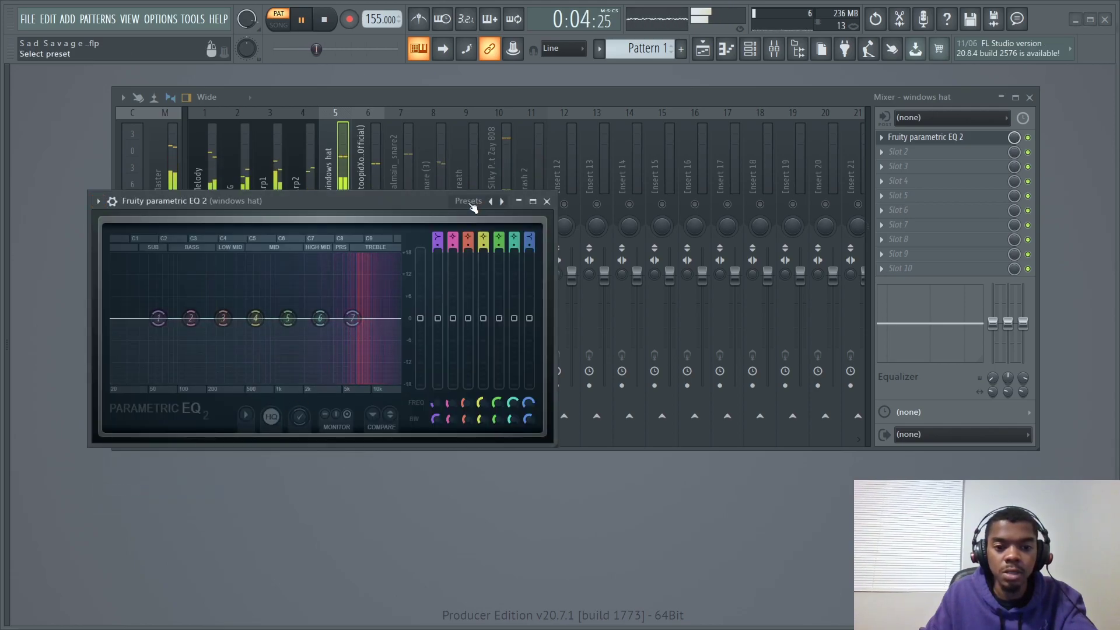
Cut windows hat lows and highs with -18 dB shelves, then set its fader to -7.5 dB
{"action": "left_click_drag", "start_coordinate": [159, 318], "coordinate": [336, 380]}
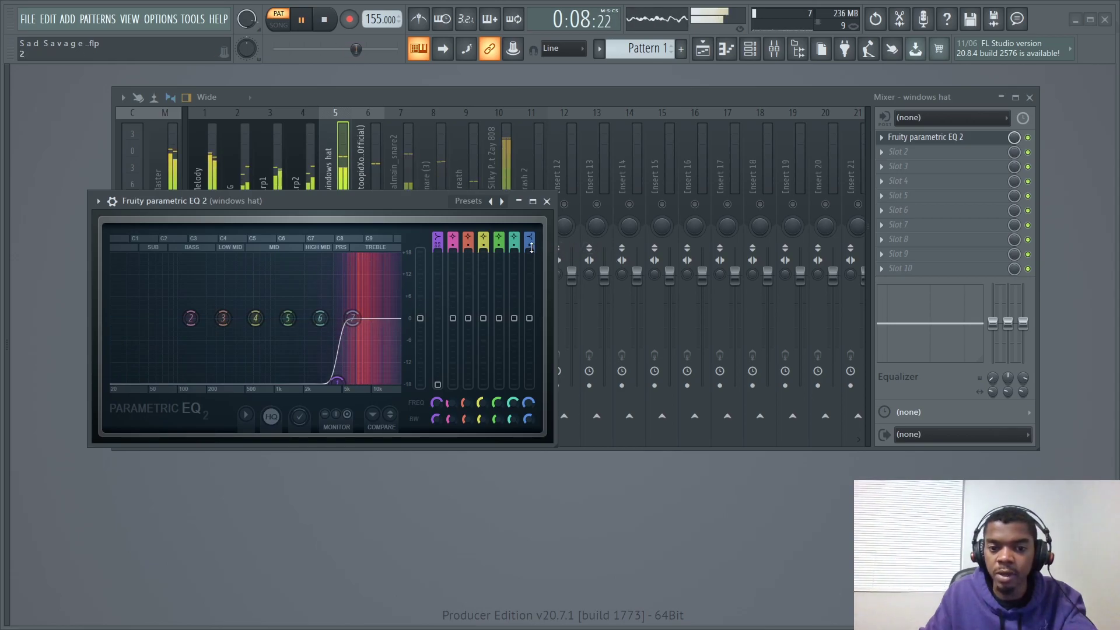
{"action": "left_click_drag", "start_coordinate": [352, 318], "coordinate": [340, 380]}
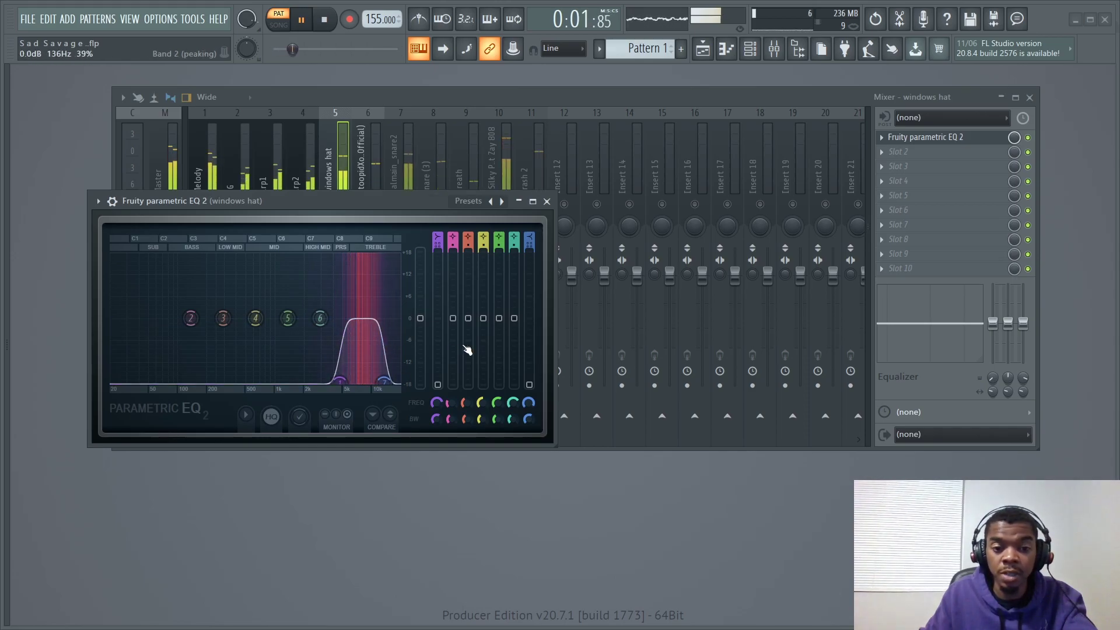
{"action": "left_click", "coordinate": [547, 201]}
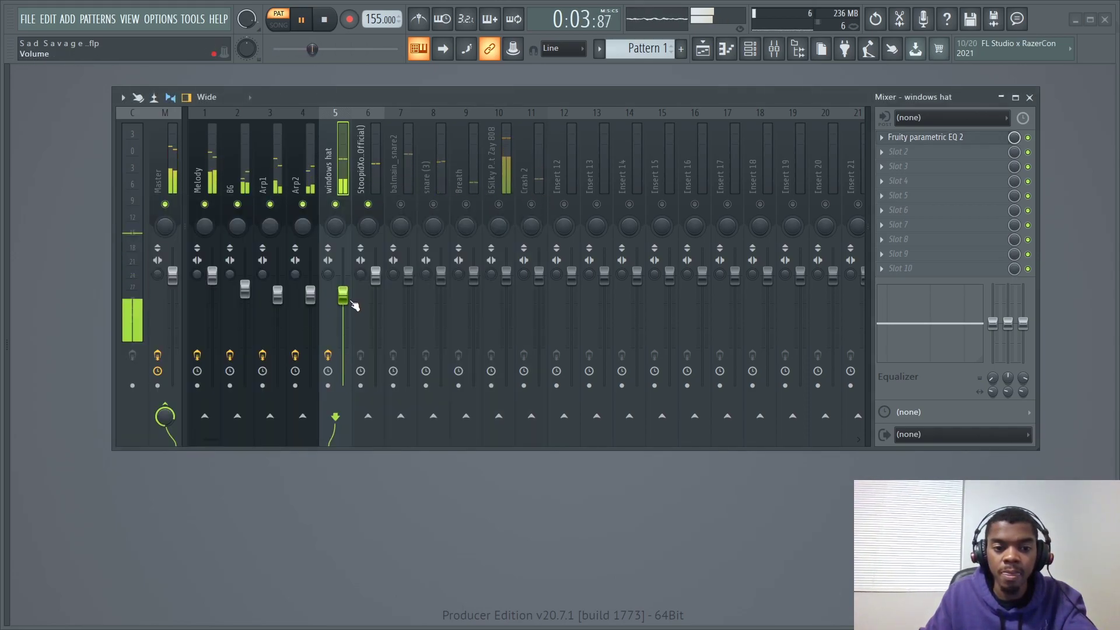
{"action": "left_click_drag", "start_coordinate": [352, 301], "coordinate": [352, 316]}
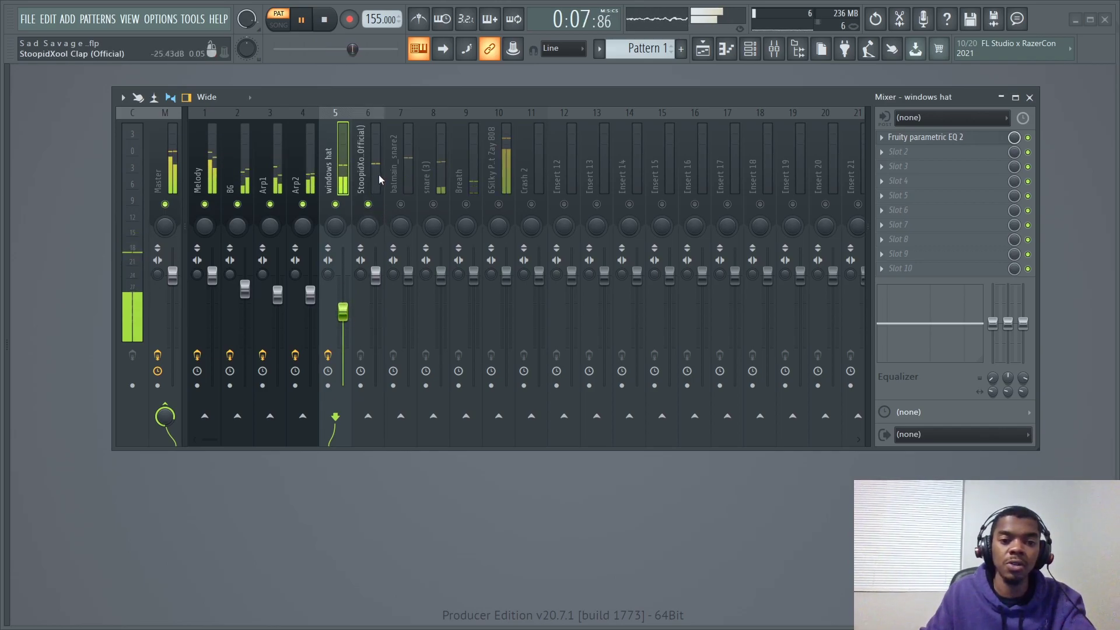
Load Fruity parametric EQ 2 into StoopidXool Clap's first slot, its window in front of the mixer
{"action": "left_click", "coordinate": [362, 163]}
{"action": "left_click", "coordinate": [901, 138]}
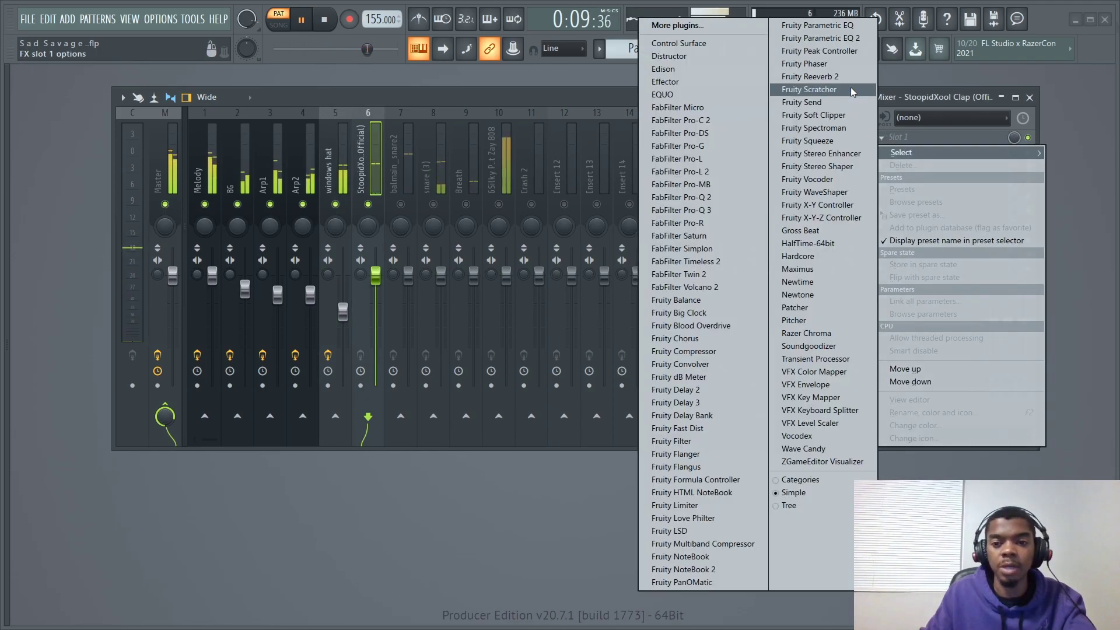
{"action": "left_click", "coordinate": [846, 38]}
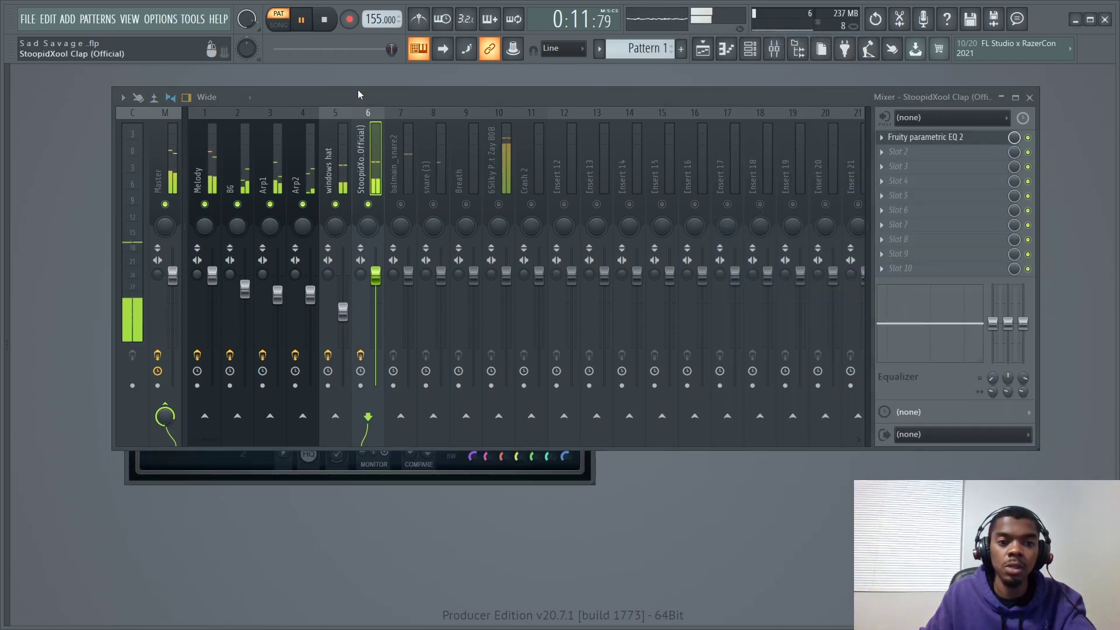
{"action": "left_click_drag", "start_coordinate": [360, 96], "coordinate": [416, 108]}
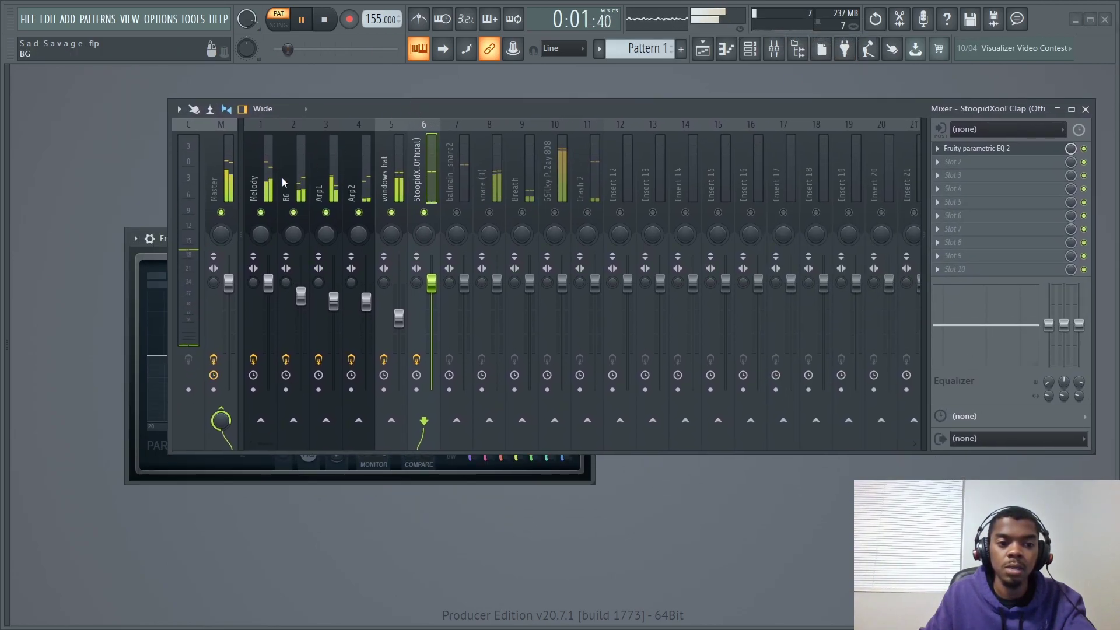
{"action": "left_click", "coordinate": [145, 239]}
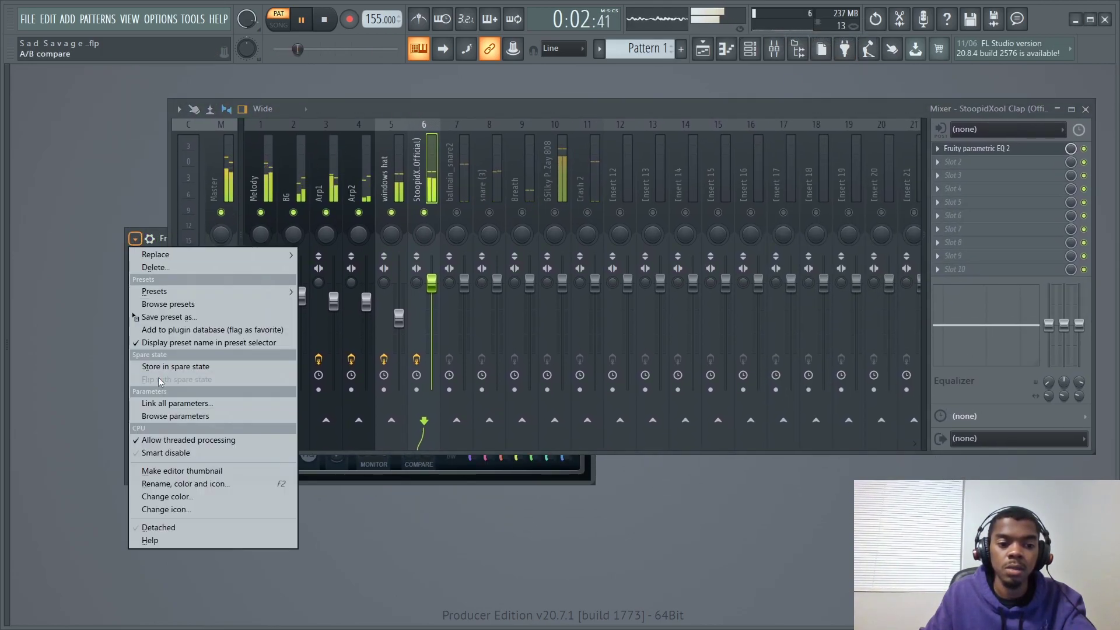
{"action": "left_click", "coordinate": [159, 527]}
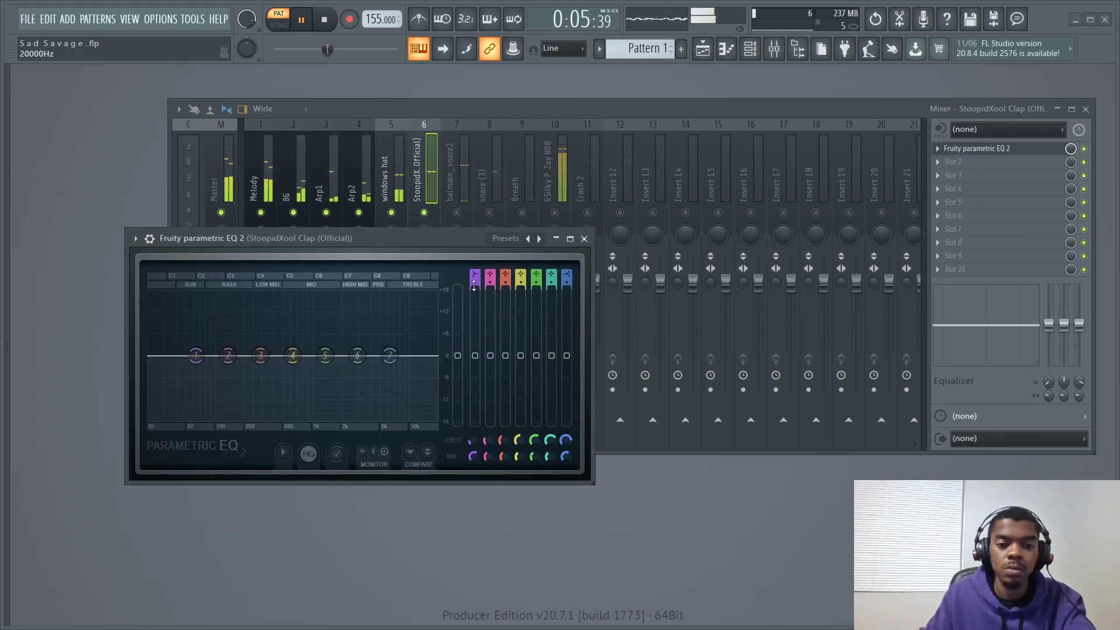
Cut clap lows below ~500 Hz, boost 1.4 kHz, roll off above 13 kHz; fader to -4.1 dB
{"action": "left_click_drag", "start_coordinate": [196, 355], "coordinate": [293, 419]}
{"action": "left_click_drag", "start_coordinate": [328, 360], "coordinate": [322, 339]}
{"action": "left_click_drag", "start_coordinate": [390, 355], "coordinate": [415, 419]}
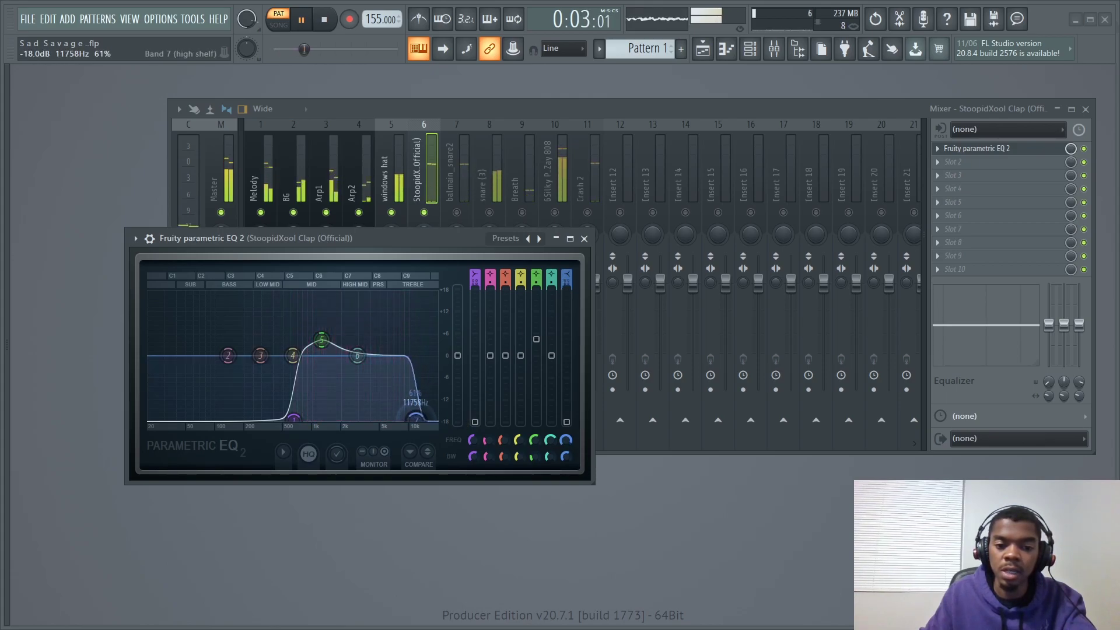
{"action": "left_click", "coordinate": [584, 238]}
{"action": "left_click_drag", "start_coordinate": [432, 283], "coordinate": [431, 301]}
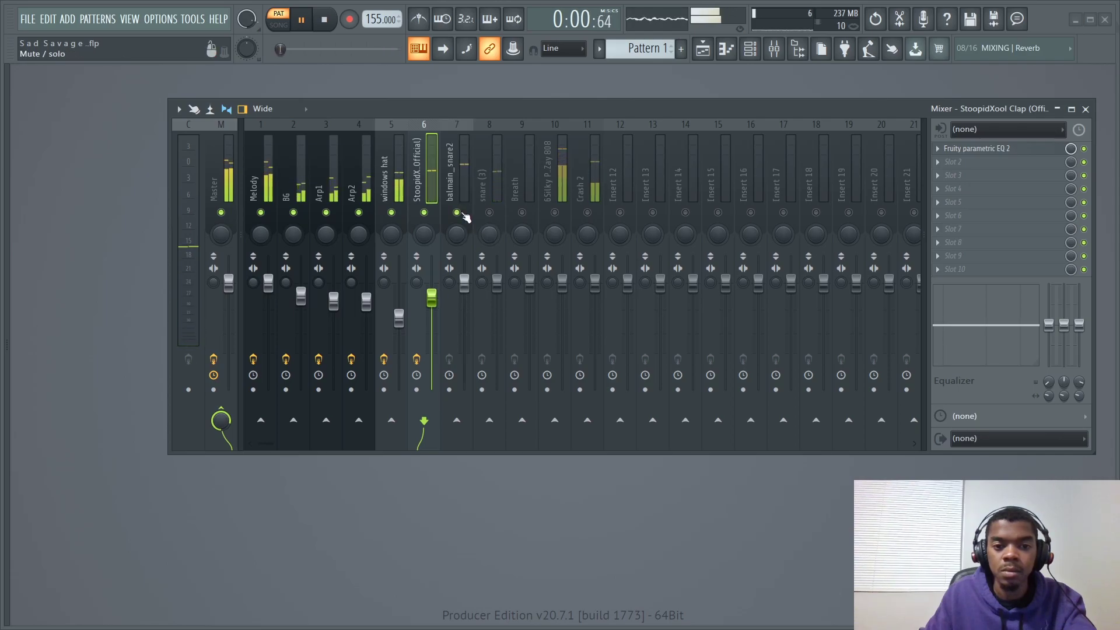
{"action": "left_click", "coordinate": [461, 185]}
Load Fruity parametric EQ 2 onto balmain_snare2 and bring its window in front
{"action": "left_click", "coordinate": [964, 141]}
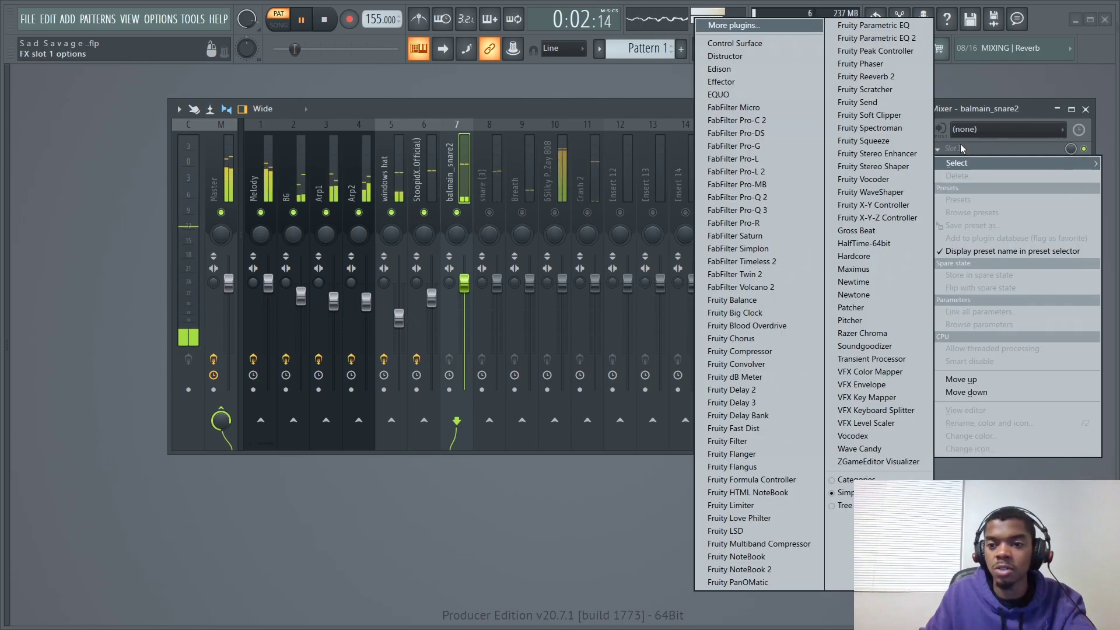
{"action": "left_click", "coordinate": [911, 49]}
{"action": "left_click", "coordinate": [23, 126]}
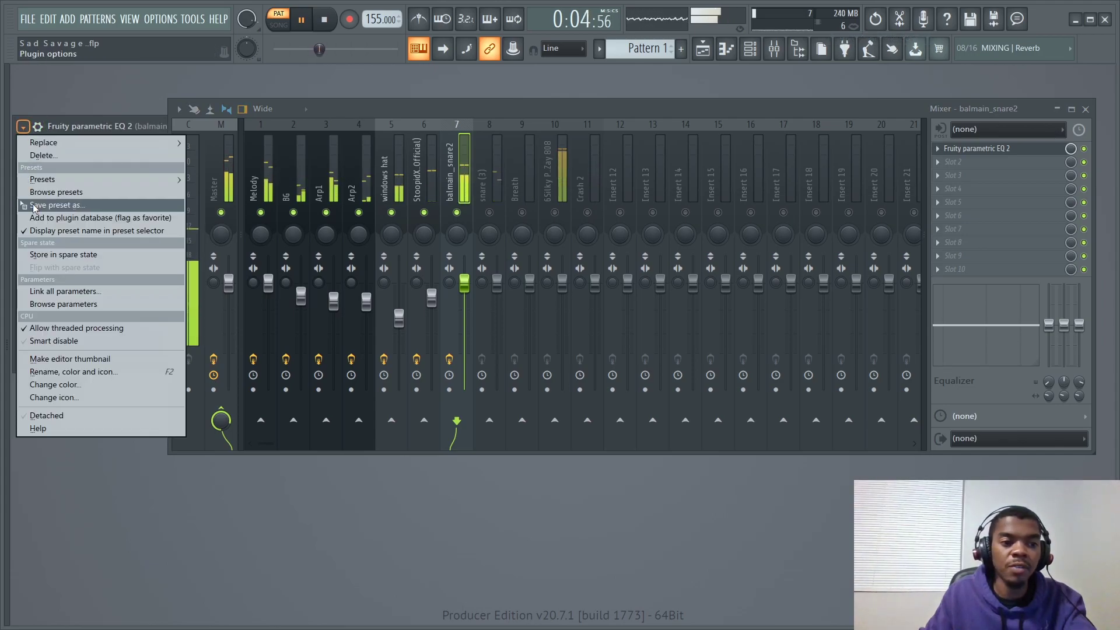
{"action": "mouse_move", "coordinate": [146, 179]}
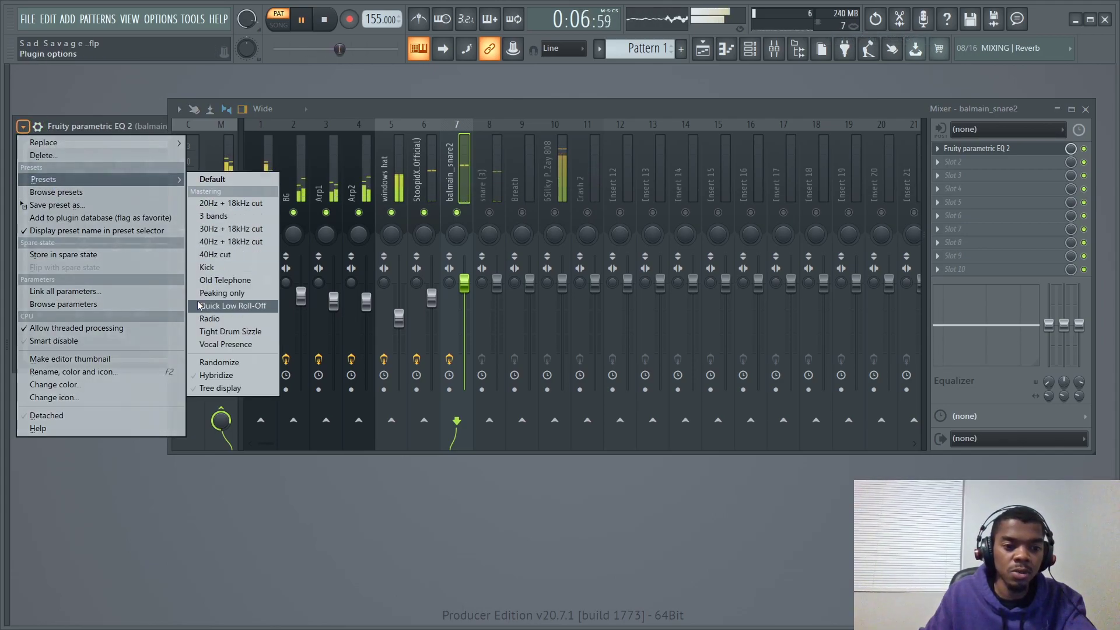
{"action": "left_click", "coordinate": [67, 413]}
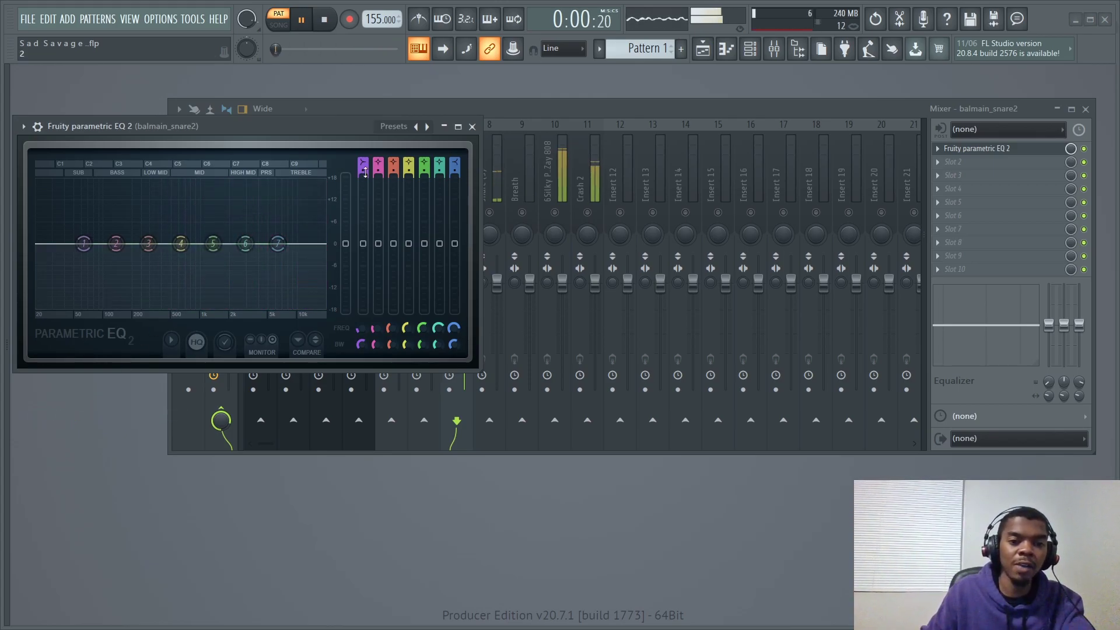
Cut balmain_snare2 lows below ~490 Hz, lift 3.4 kHz slightly, and set the fader to -8.1 dB
{"action": "left_click_drag", "start_coordinate": [83, 244], "coordinate": [169, 306]}
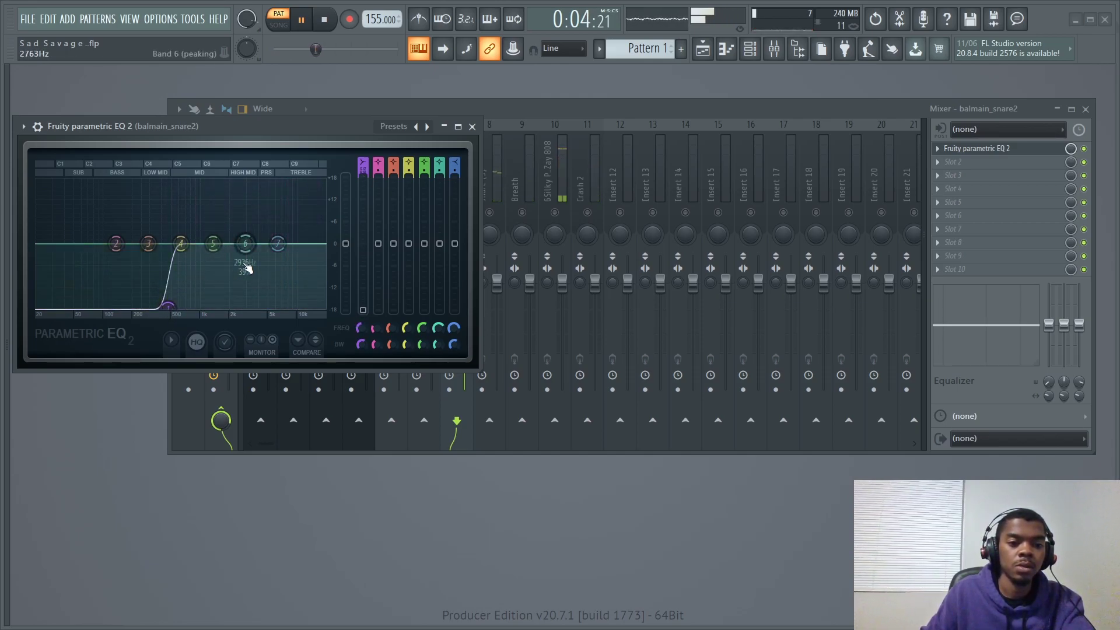
{"action": "left_click_drag", "start_coordinate": [245, 244], "coordinate": [311, 307]}
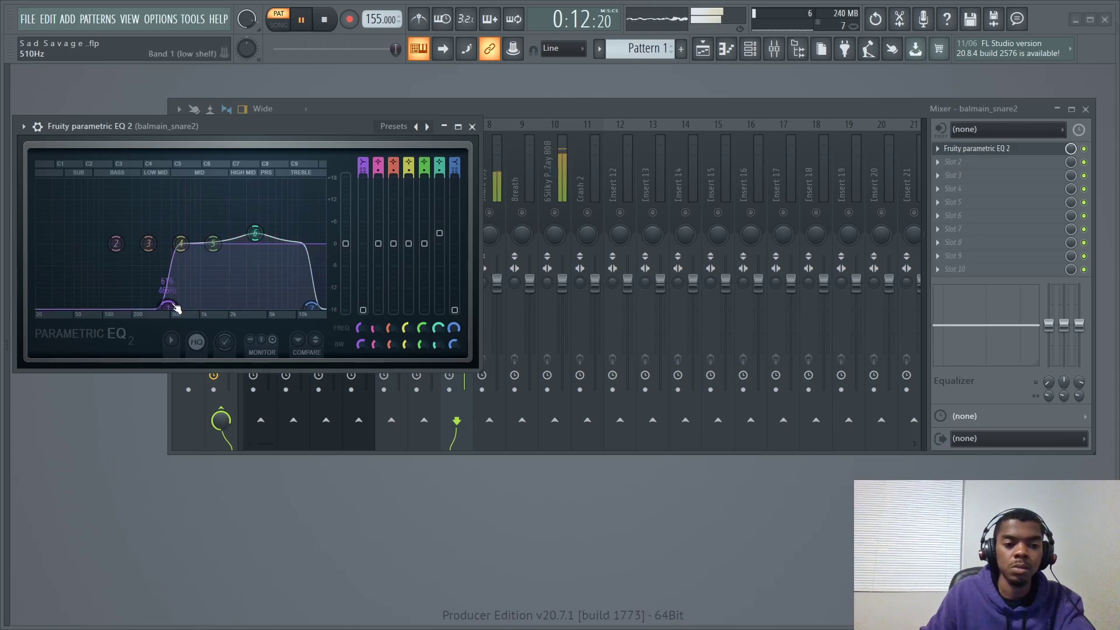
{"action": "left_click_drag", "start_coordinate": [168, 307], "coordinate": [171, 307]}
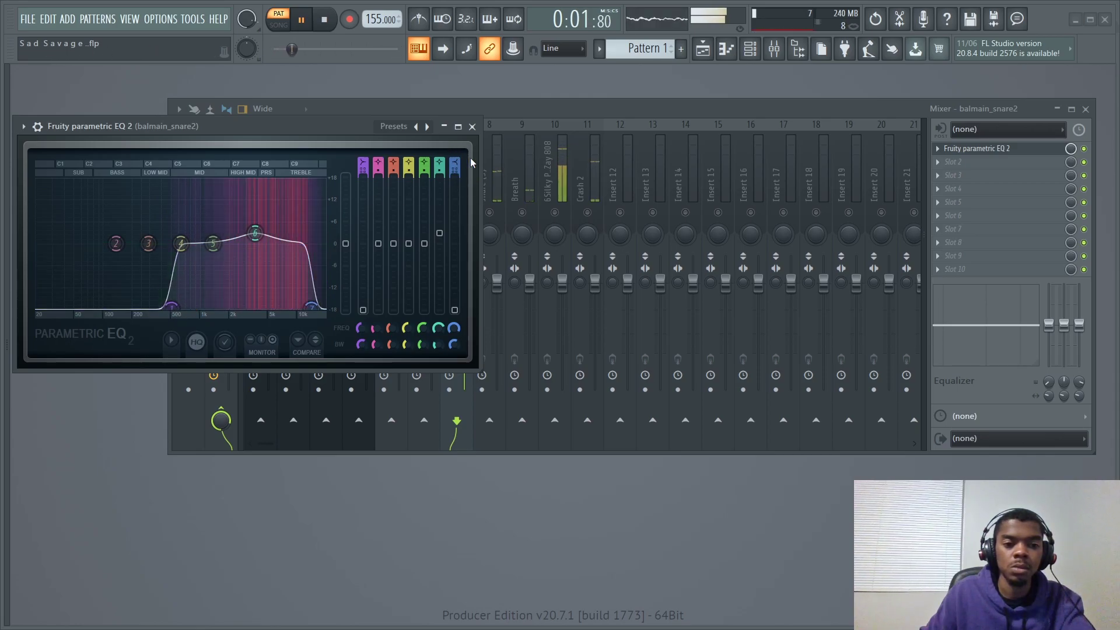
{"action": "left_click", "coordinate": [472, 127]}
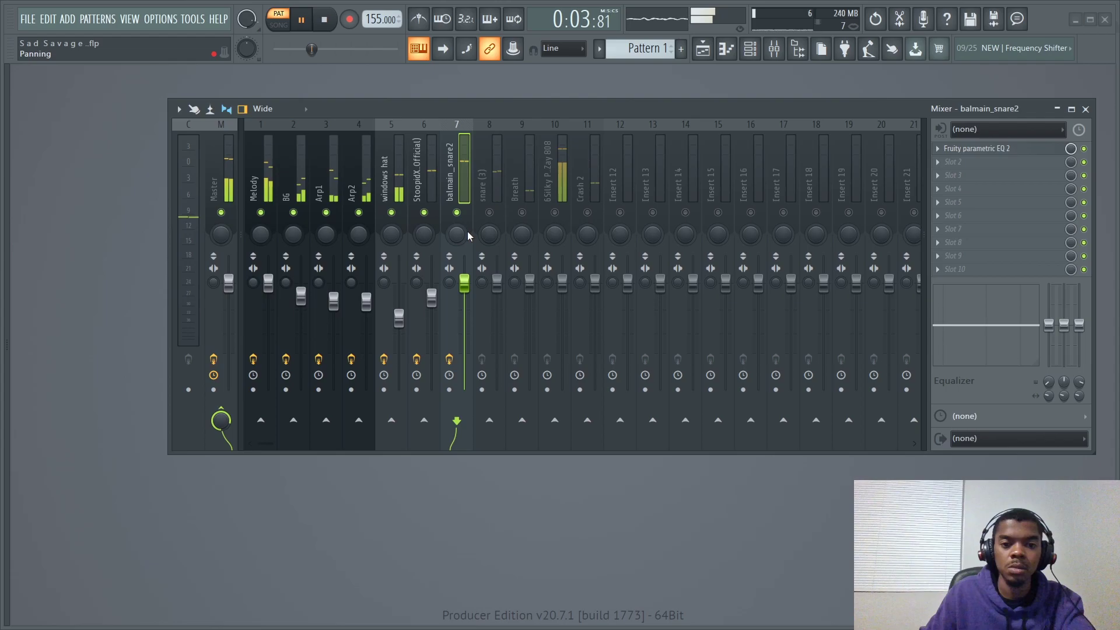
{"action": "left_click_drag", "start_coordinate": [465, 283], "coordinate": [464, 304]}
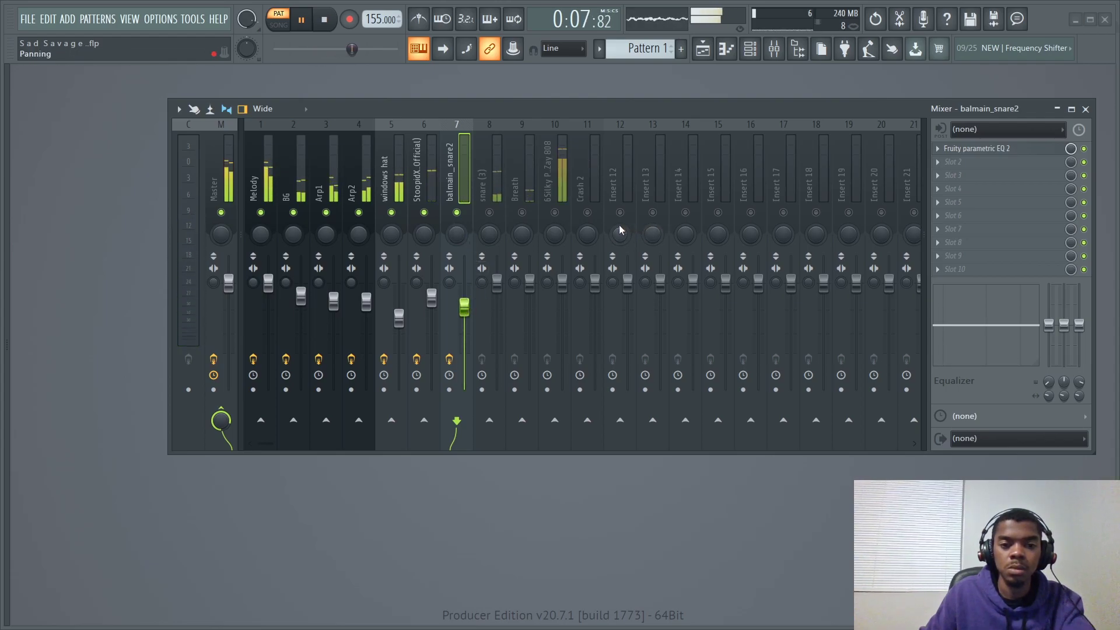
{"action": "left_click_drag", "start_coordinate": [468, 310], "coordinate": [468, 324]}
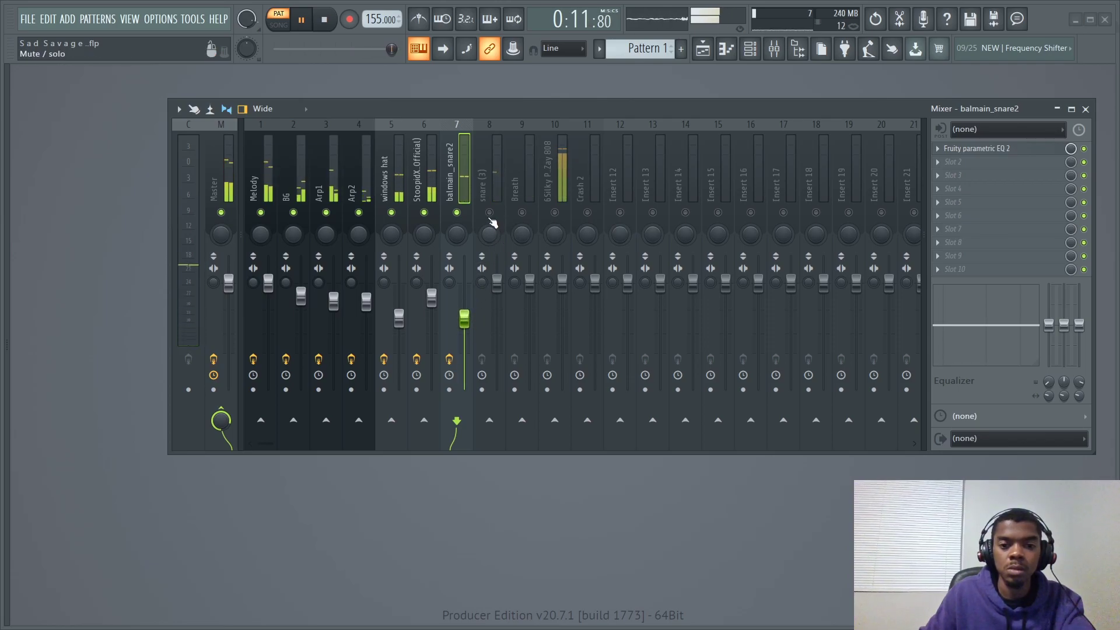
Load Fruity Parametric EQ 2 into snare (3)'s first slot and bring its window forward
{"action": "left_click", "coordinate": [491, 200]}
{"action": "left_click", "coordinate": [956, 149]}
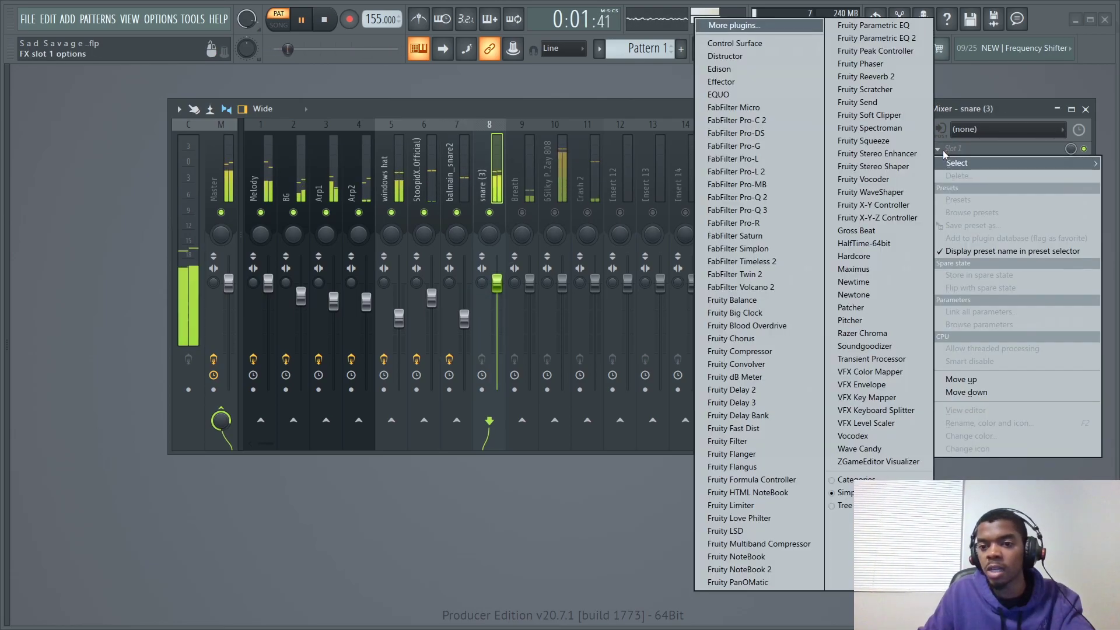
{"action": "left_click", "coordinate": [876, 38]}
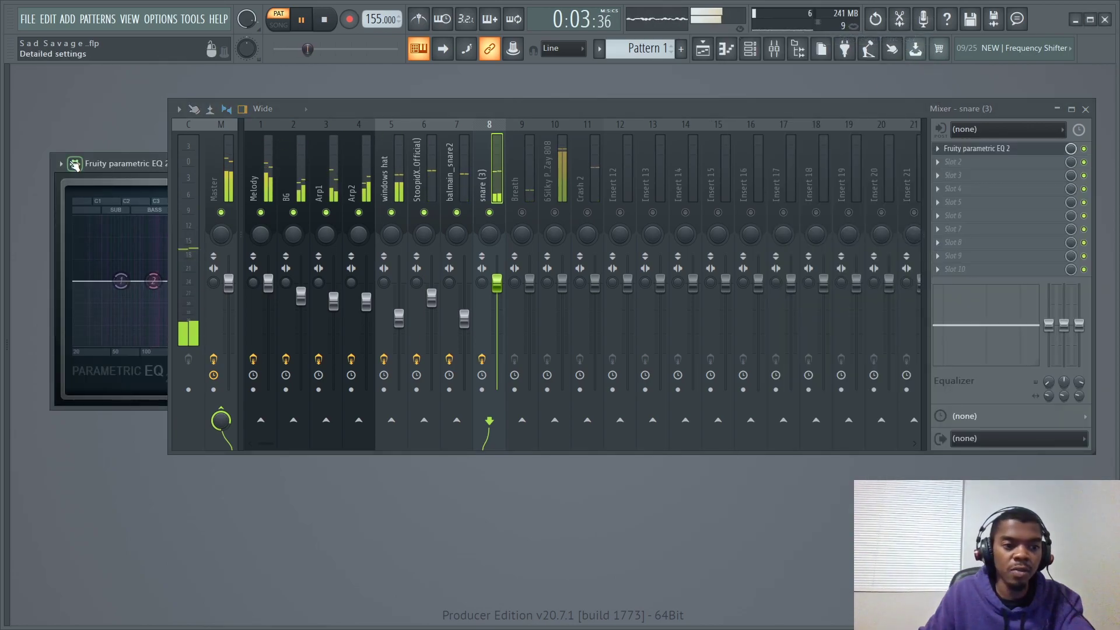
{"action": "left_click", "coordinate": [61, 164]}
{"action": "mouse_move", "coordinate": [128, 215]}
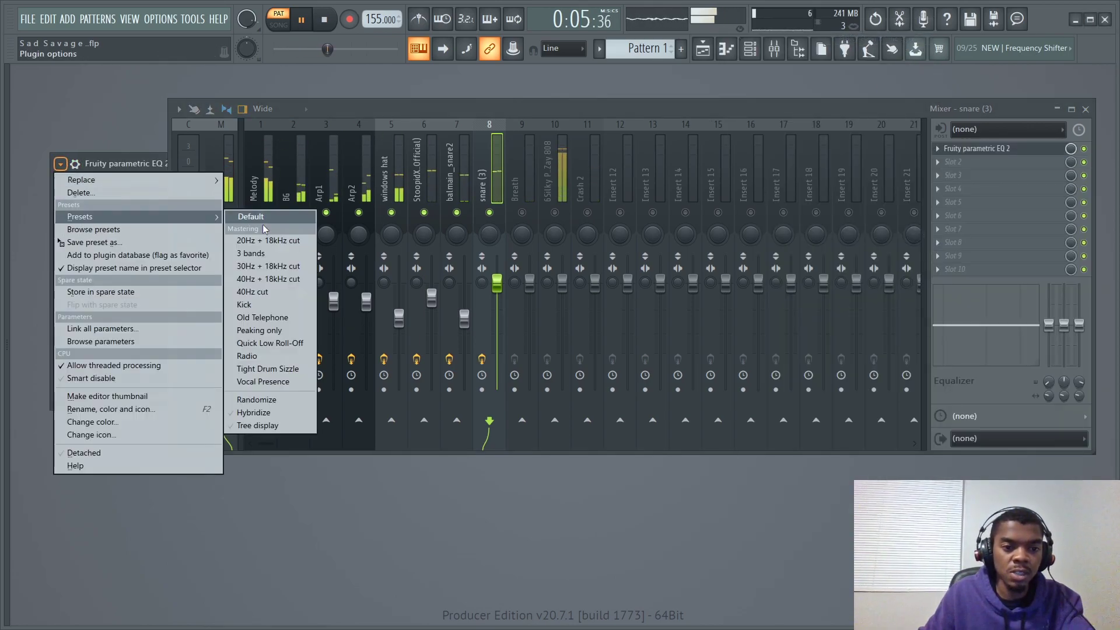
{"action": "left_click", "coordinate": [94, 453]}
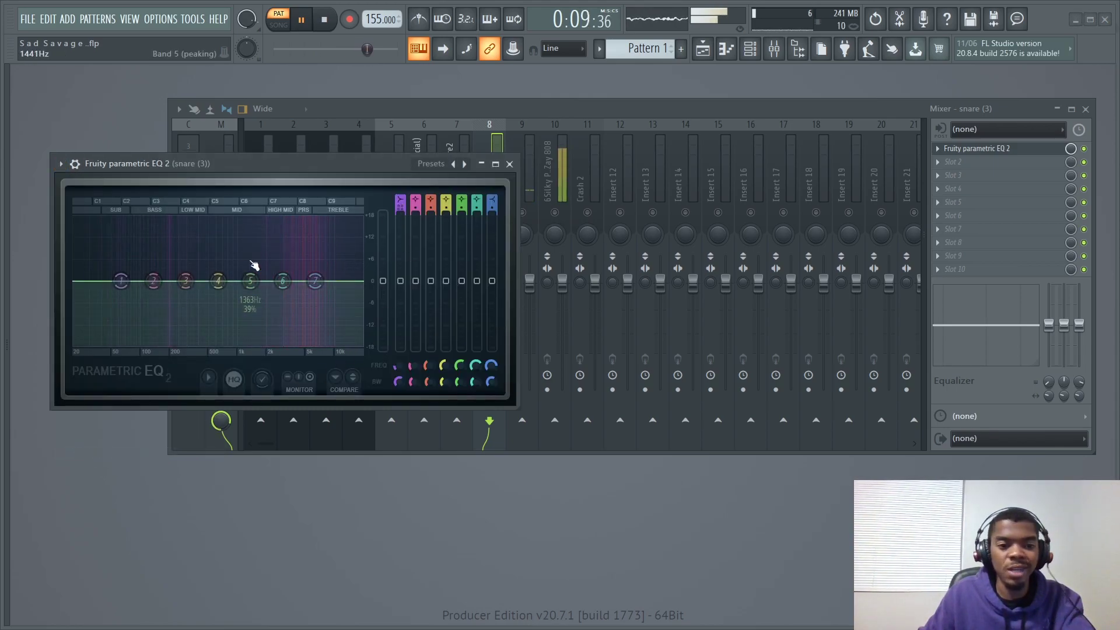
EQ snare (3): low cut at 75 Hz, low-mid bump at 179 Hz, boost around 3.3 kHz
{"action": "left_click_drag", "start_coordinate": [122, 281], "coordinate": [138, 343]}
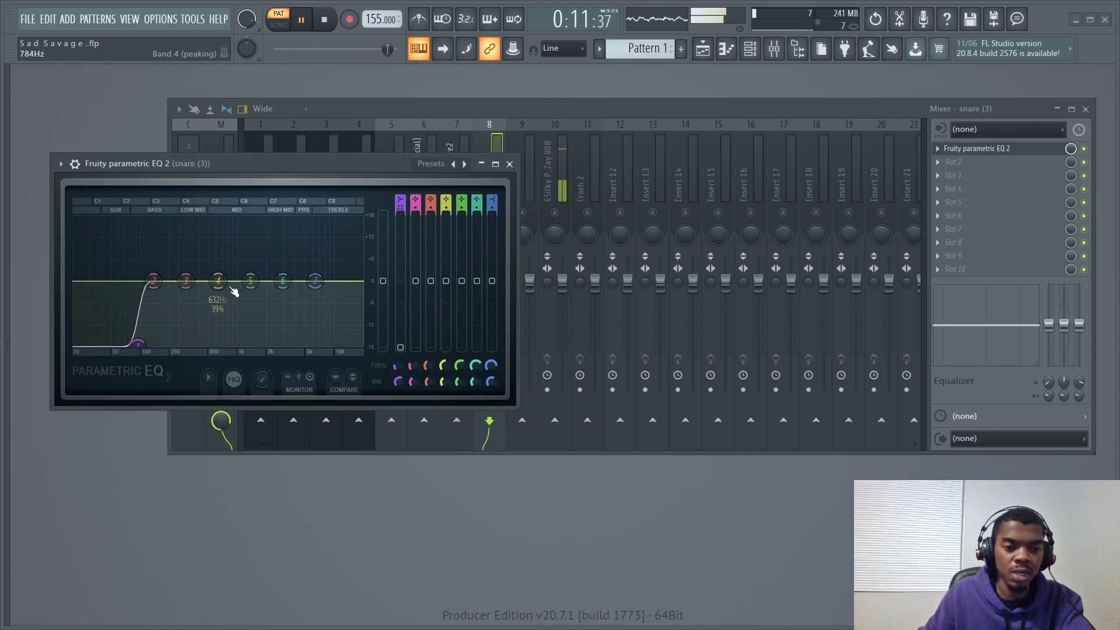
{"action": "left_click_drag", "start_coordinate": [218, 286], "coordinate": [183, 267]}
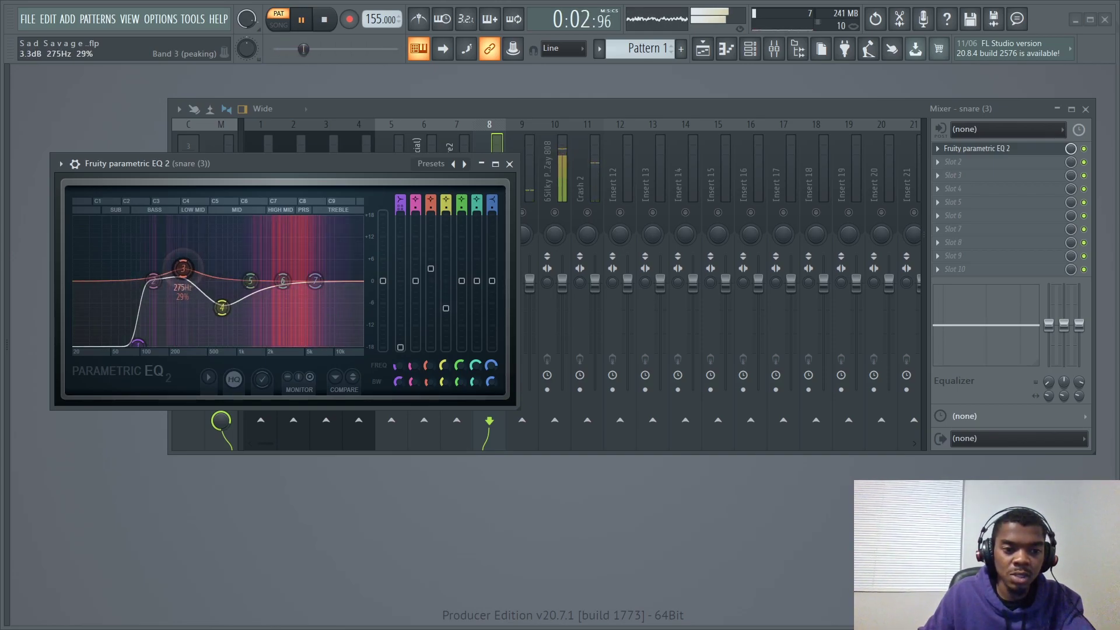
{"action": "left_click_drag", "start_coordinate": [283, 281], "coordinate": [336, 344]}
{"action": "scroll", "coordinate": [356, 333], "scroll_direction": "up", "scroll_amount": 2}
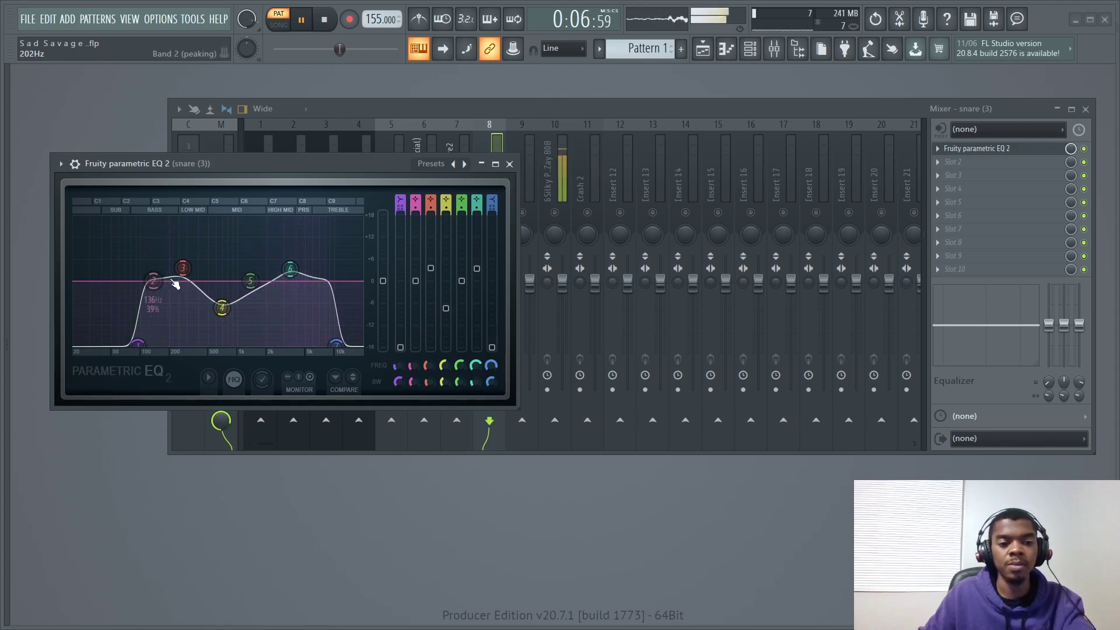
{"action": "left_click_drag", "start_coordinate": [183, 268], "coordinate": [165, 267]}
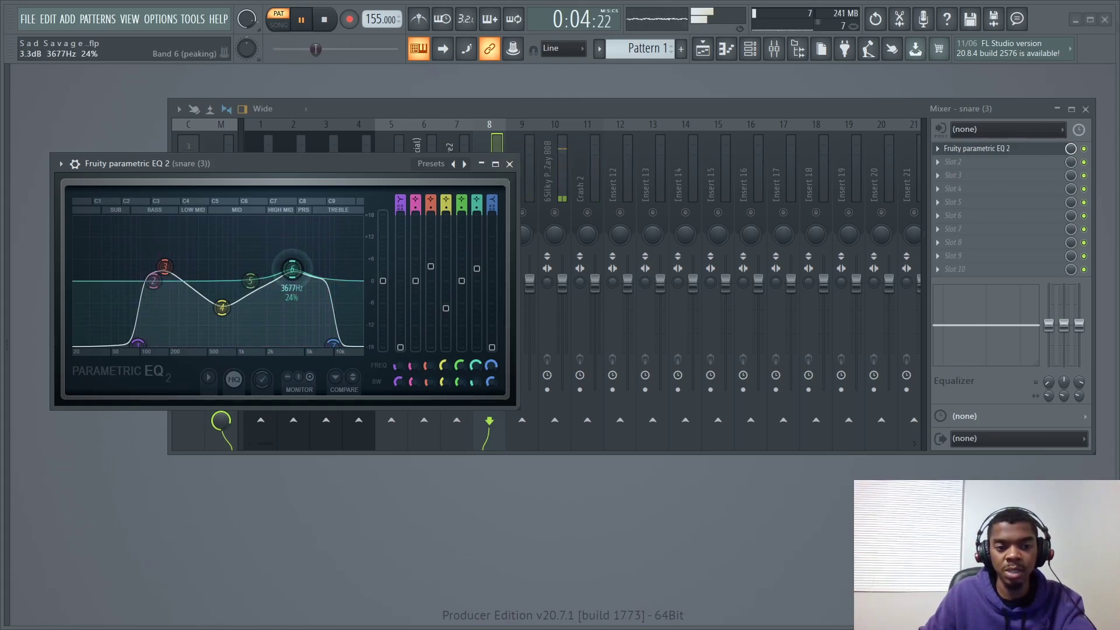
{"action": "left_click", "coordinate": [509, 163]}
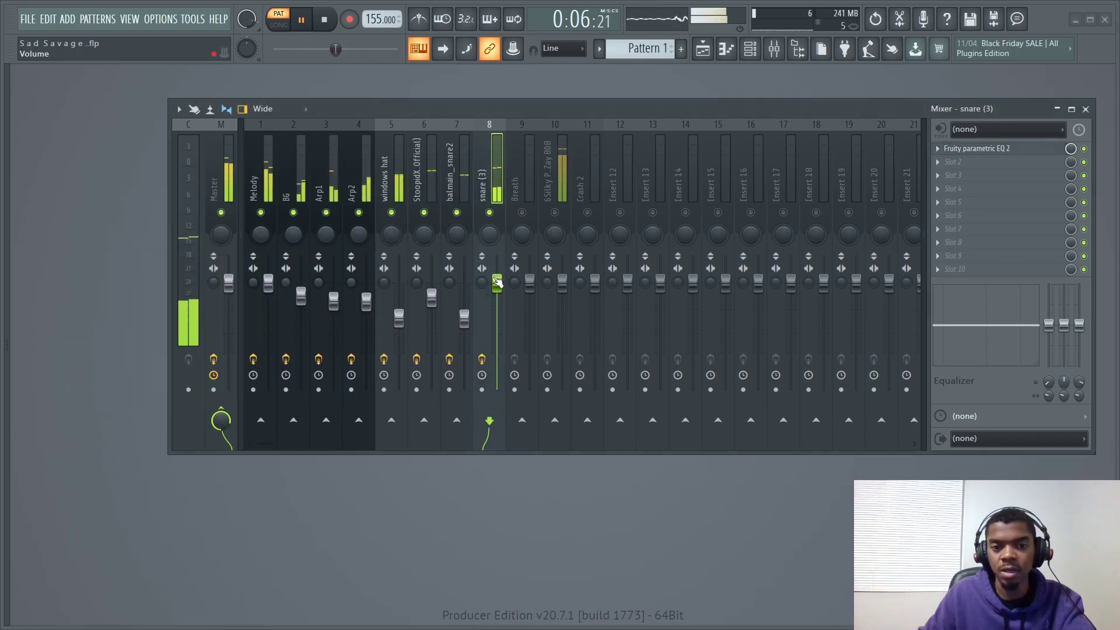
{"action": "scroll", "coordinate": [496, 310], "scroll_direction": "down", "scroll_amount": 1}
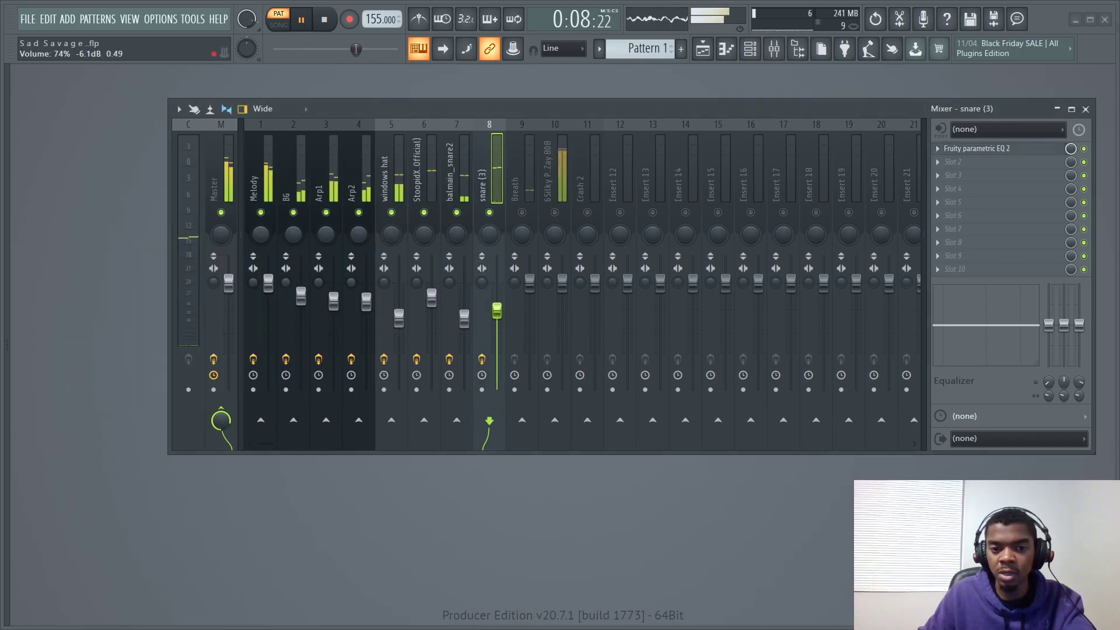
{"action": "scroll", "coordinate": [497, 310], "scroll_direction": "down", "scroll_amount": 1}
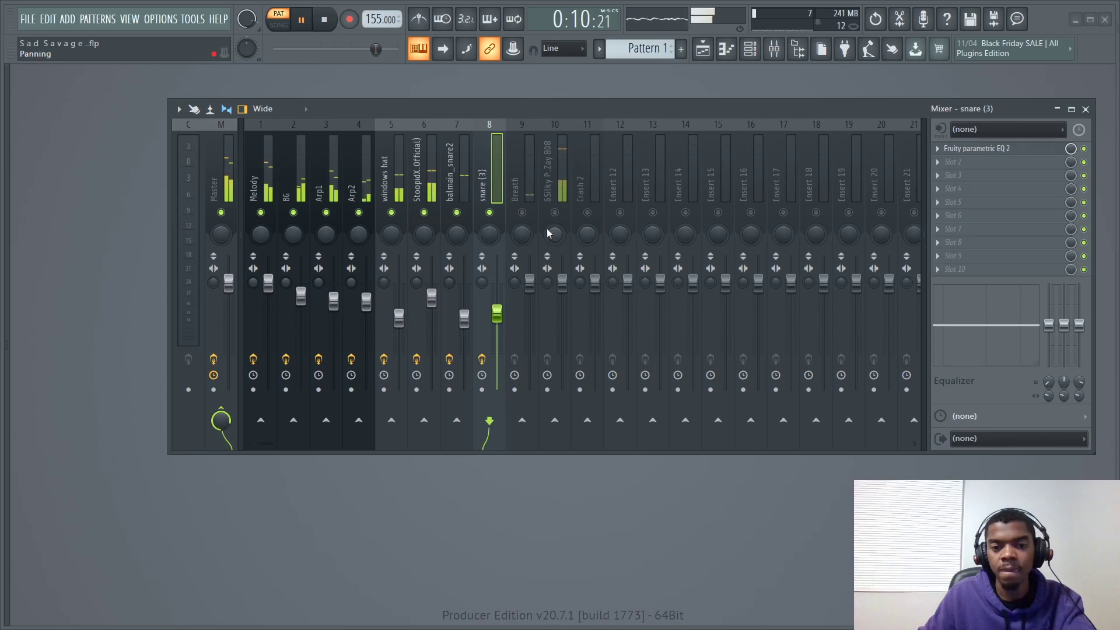
{"action": "left_click", "coordinate": [533, 192]}
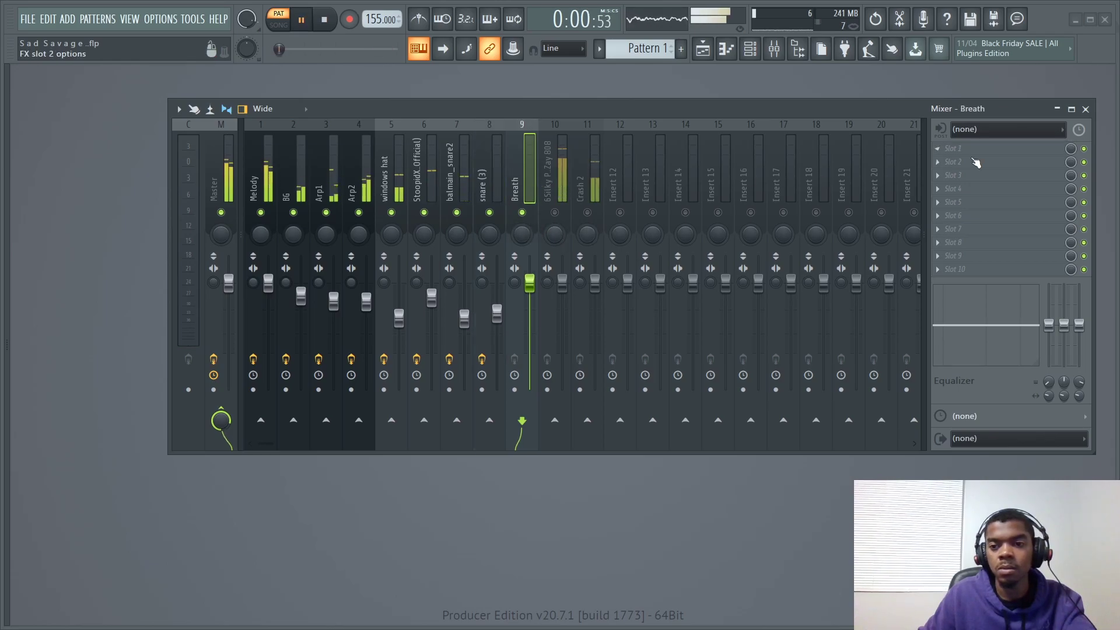
Load Fruity Parametric EQ 2 onto the Breath track as a detached window
{"action": "left_click", "coordinate": [959, 147]}
{"action": "left_click", "coordinate": [863, 38]}
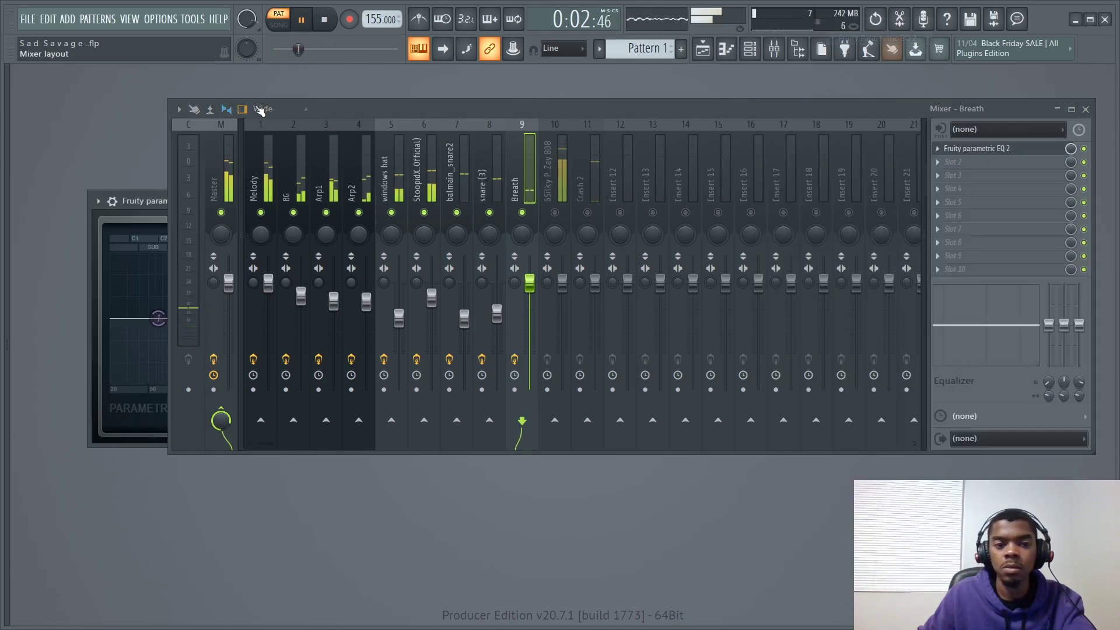
{"action": "left_click", "coordinate": [98, 201]}
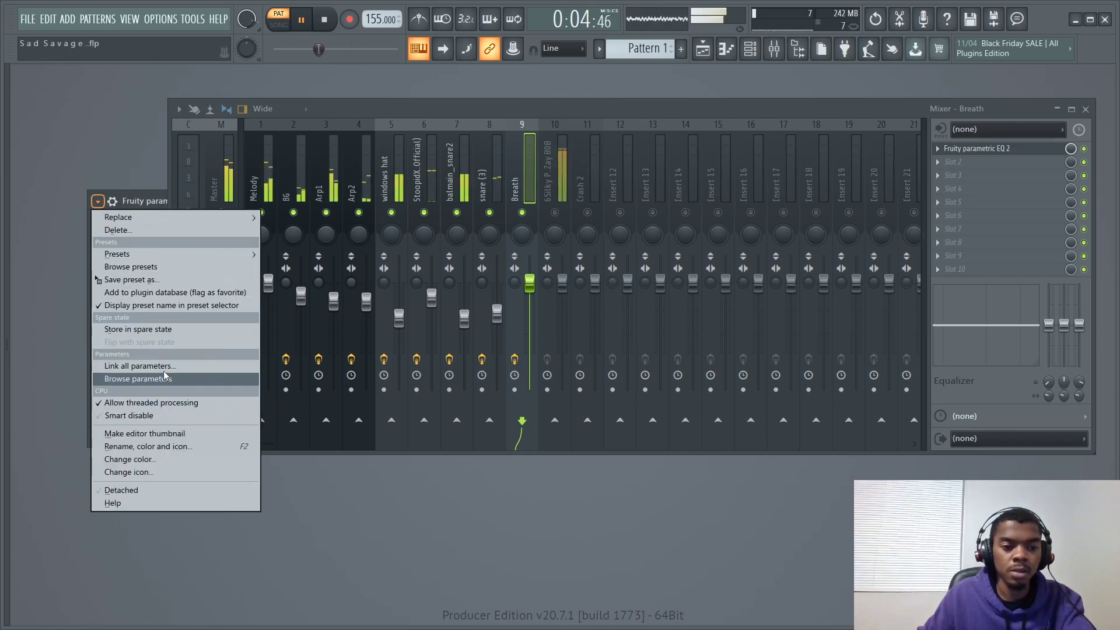
{"action": "left_click", "coordinate": [121, 489]}
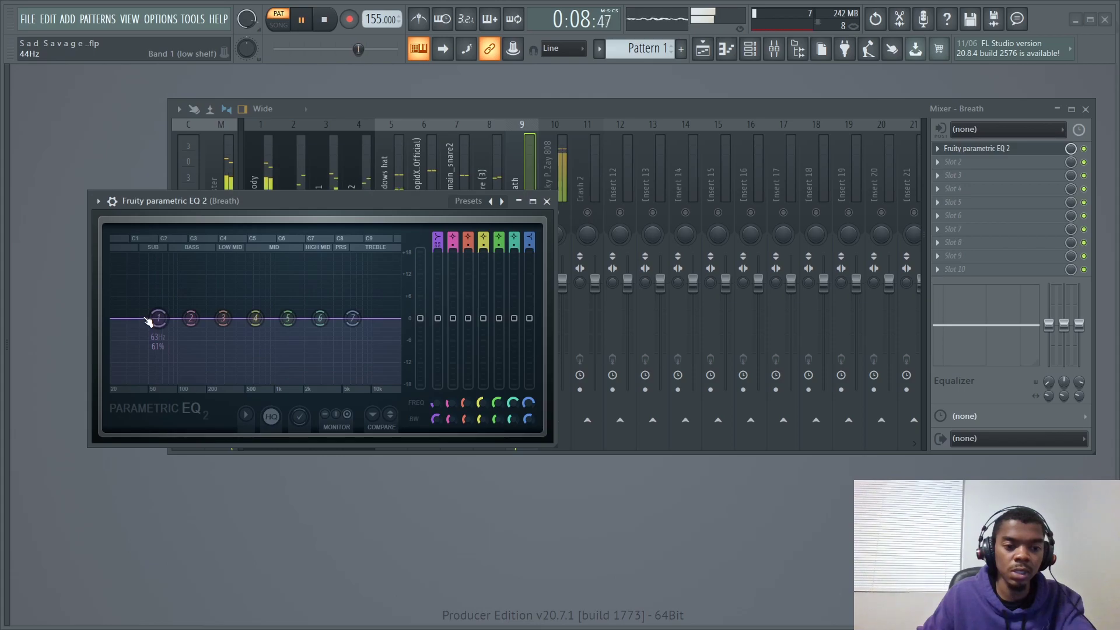
Cut Breath's lows below about 1 kHz and highs above about 13 kHz, then close the EQ
{"action": "left_click_drag", "start_coordinate": [154, 319], "coordinate": [292, 380]}
{"action": "left_click_drag", "start_coordinate": [352, 318], "coordinate": [407, 366]}
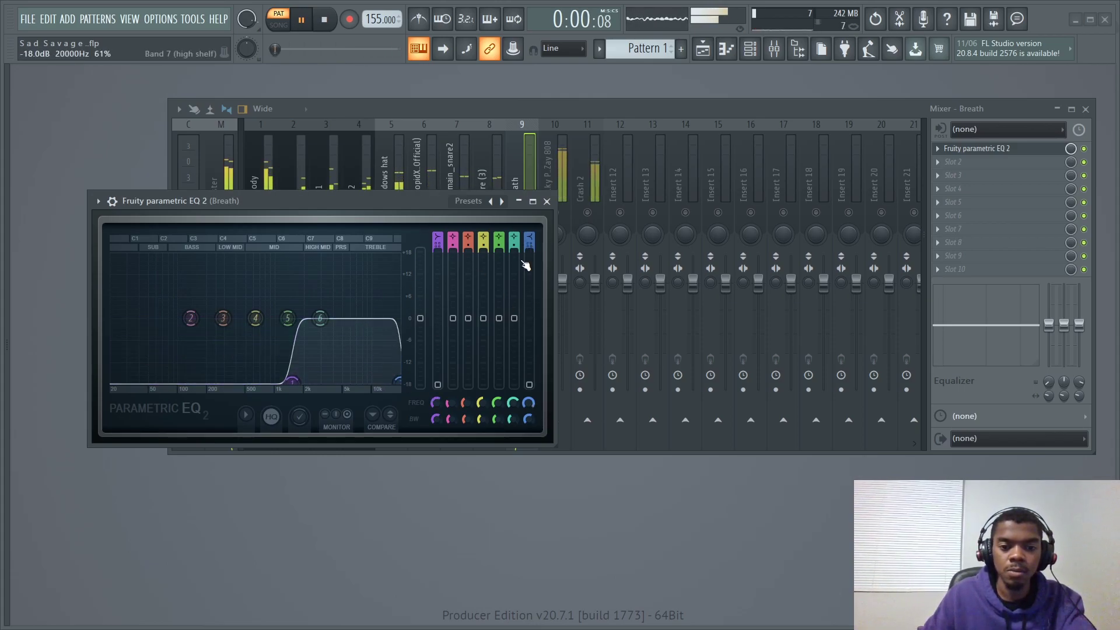
{"action": "left_click_drag", "start_coordinate": [397, 380], "coordinate": [388, 382]}
{"action": "left_click_drag", "start_coordinate": [287, 378], "coordinate": [282, 380]}
{"action": "left_click", "coordinate": [546, 200]}
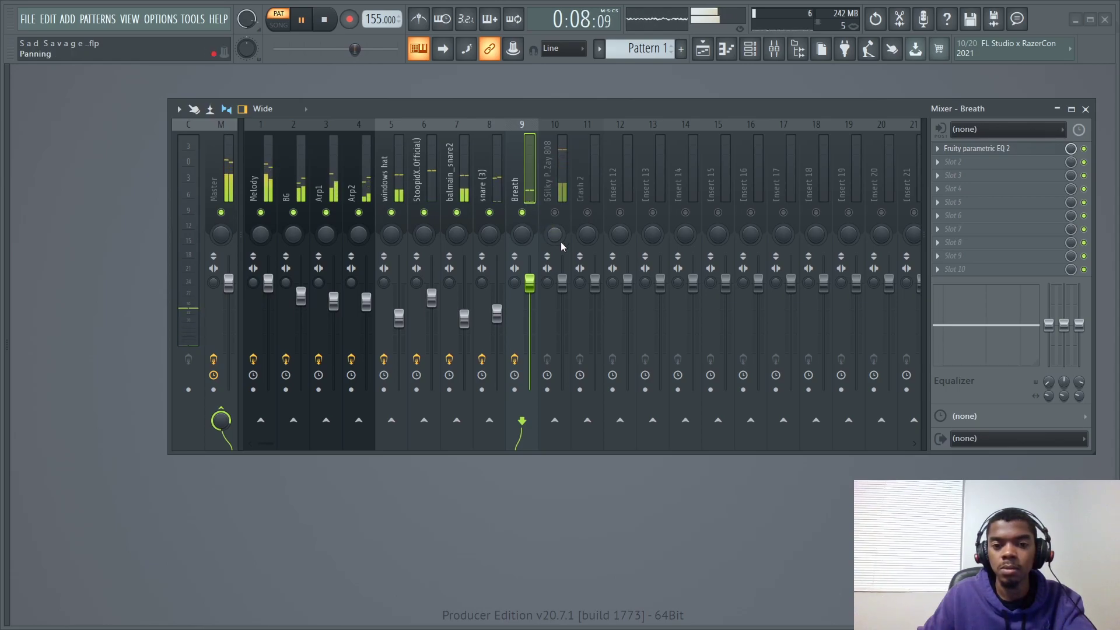
Load Fruity parametric EQ 2 onto the 6Silky Phat Zay 808 track, detached
{"action": "left_click", "coordinate": [564, 198]}
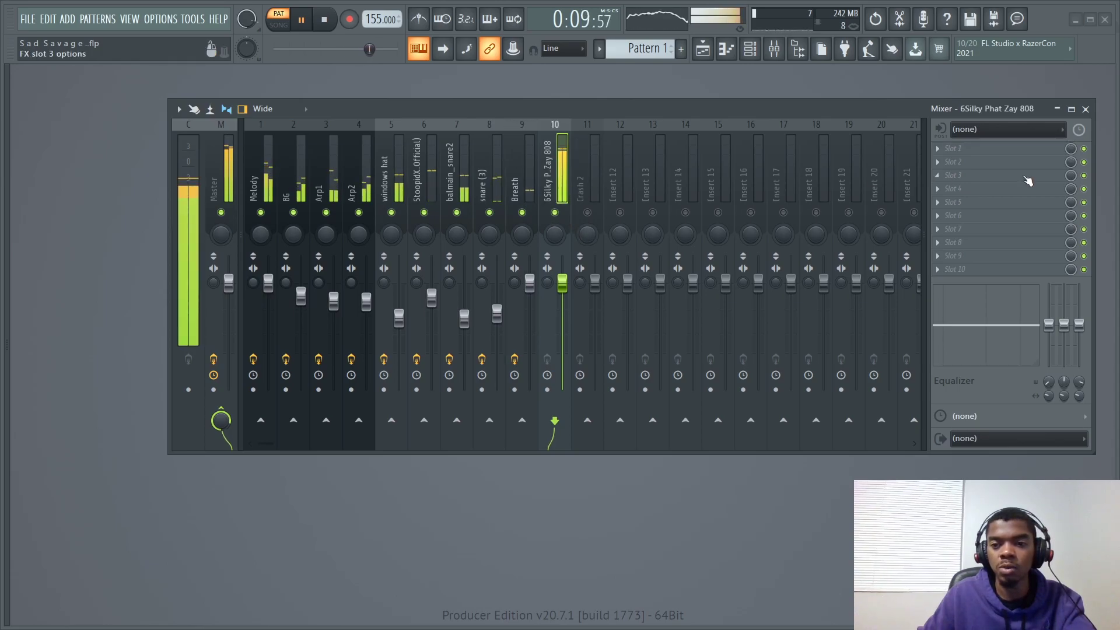
{"action": "left_click", "coordinate": [967, 150]}
{"action": "left_click", "coordinate": [875, 36]}
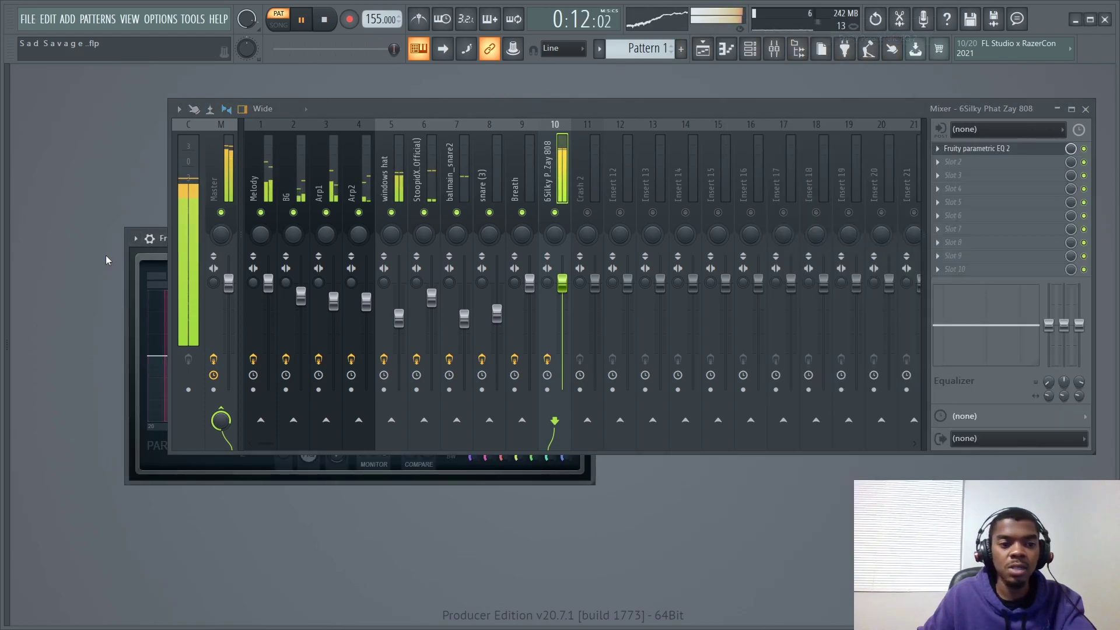
{"action": "left_click", "coordinate": [135, 238]}
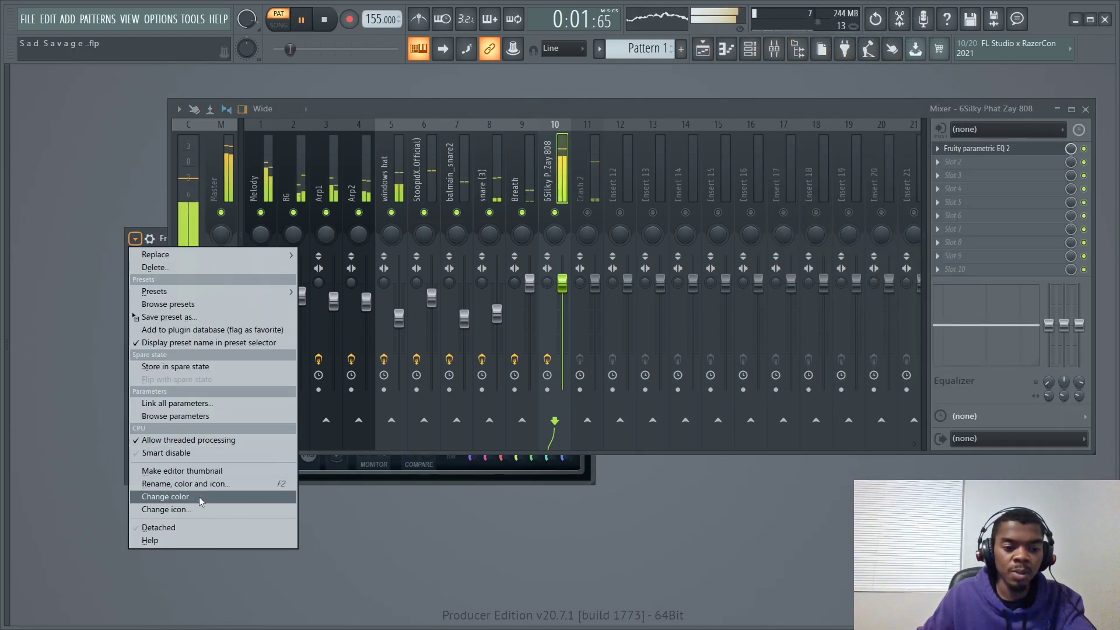
{"action": "left_click", "coordinate": [173, 526]}
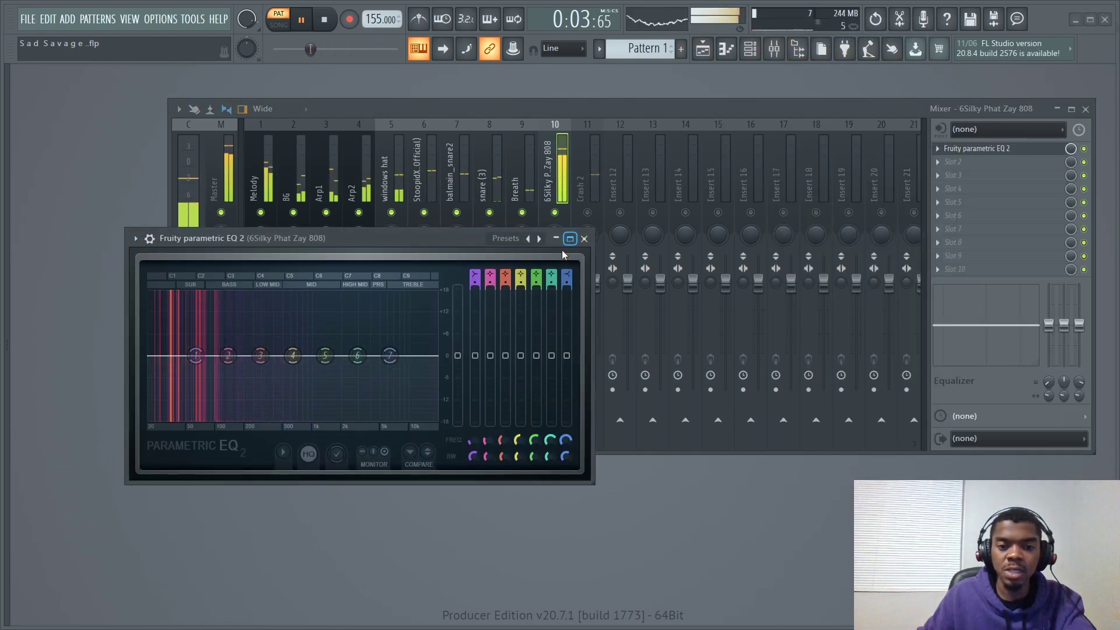
Low-pass the 808 at 231 Hz with a small boost near 123 Hz, then close the EQ
{"action": "left_click_drag", "start_coordinate": [389, 355], "coordinate": [284, 418]}
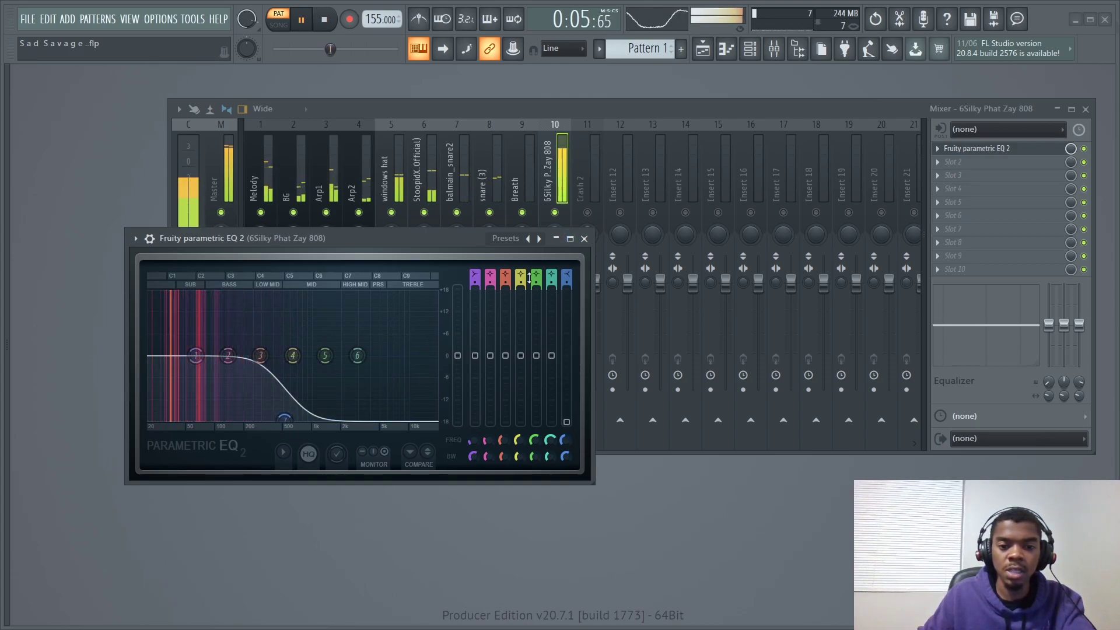
{"action": "scroll", "coordinate": [284, 417], "scroll_direction": "up", "scroll_amount": 3}
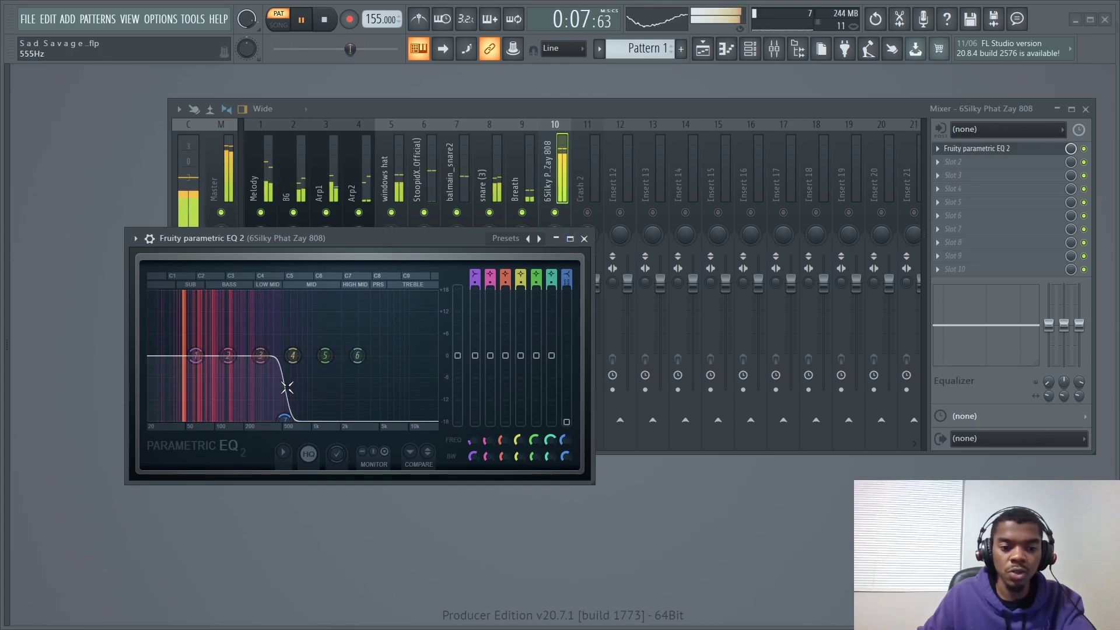
{"action": "left_click_drag", "start_coordinate": [284, 417], "coordinate": [250, 417]}
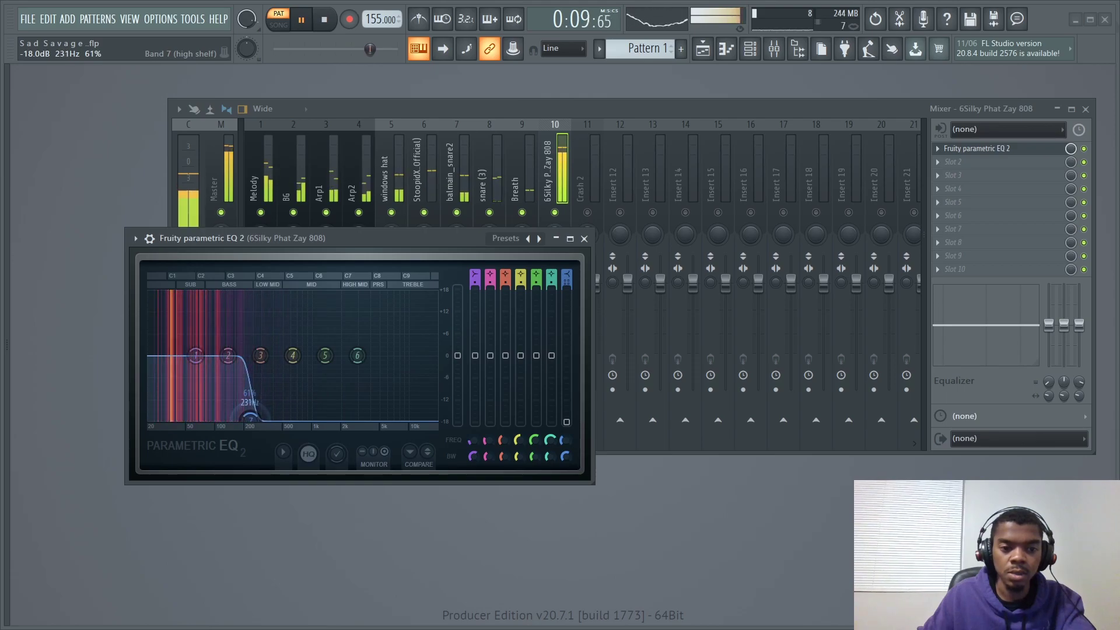
{"action": "left_click_drag", "start_coordinate": [228, 357], "coordinate": [227, 329]}
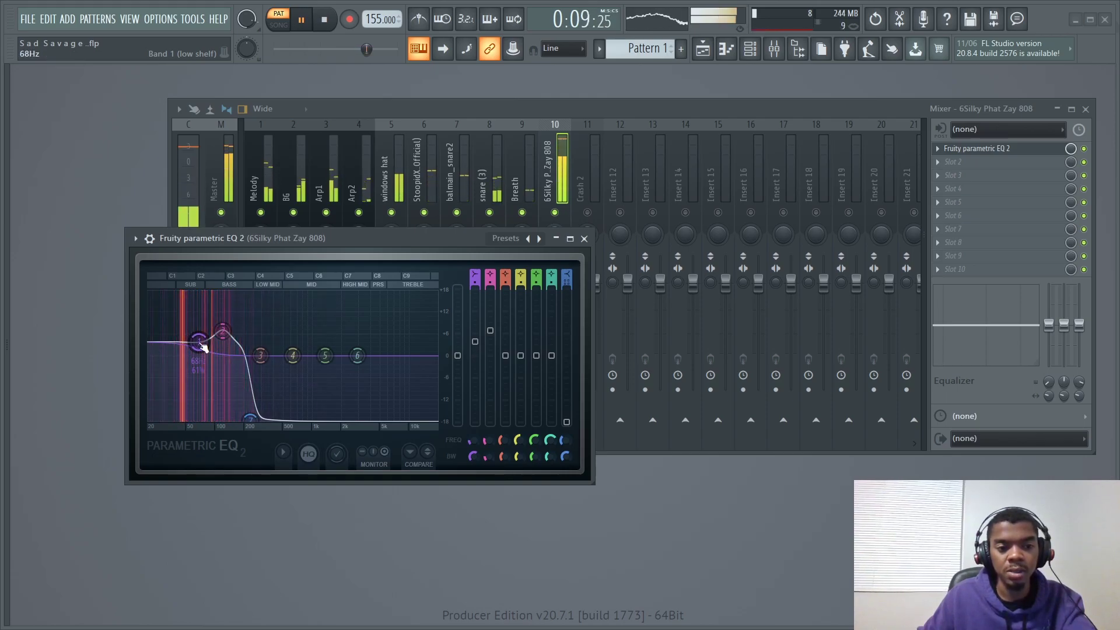
{"action": "left_click", "coordinate": [584, 238]}
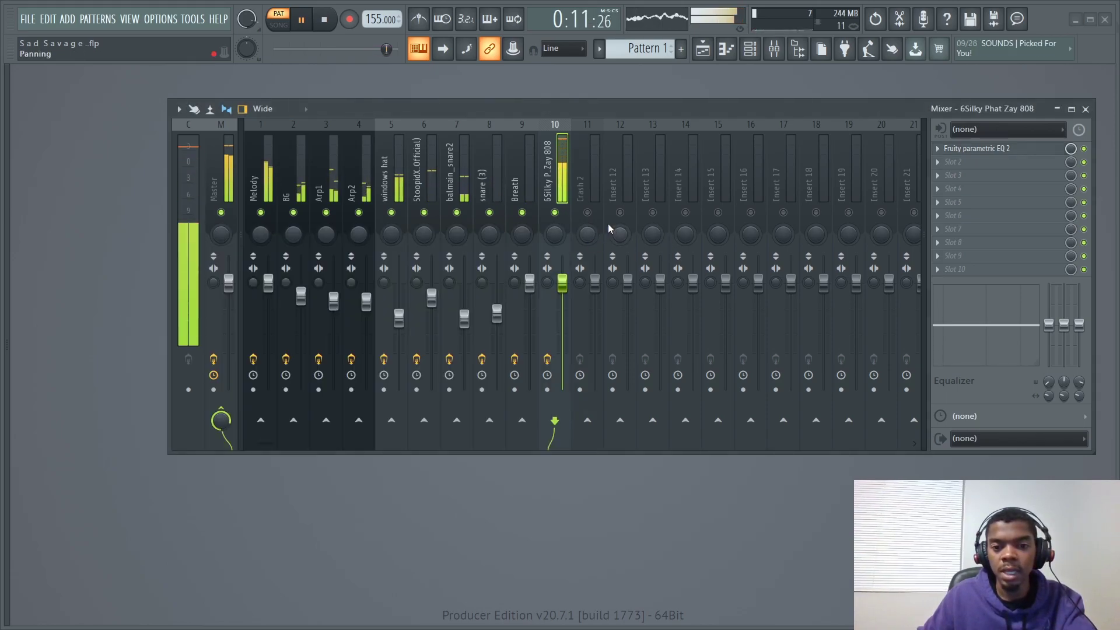
Set the 808's stereo separation to 42% and its fader to -3.4 dB (85%)
{"action": "left_click_drag", "start_coordinate": [547, 283], "coordinate": [547, 294]}
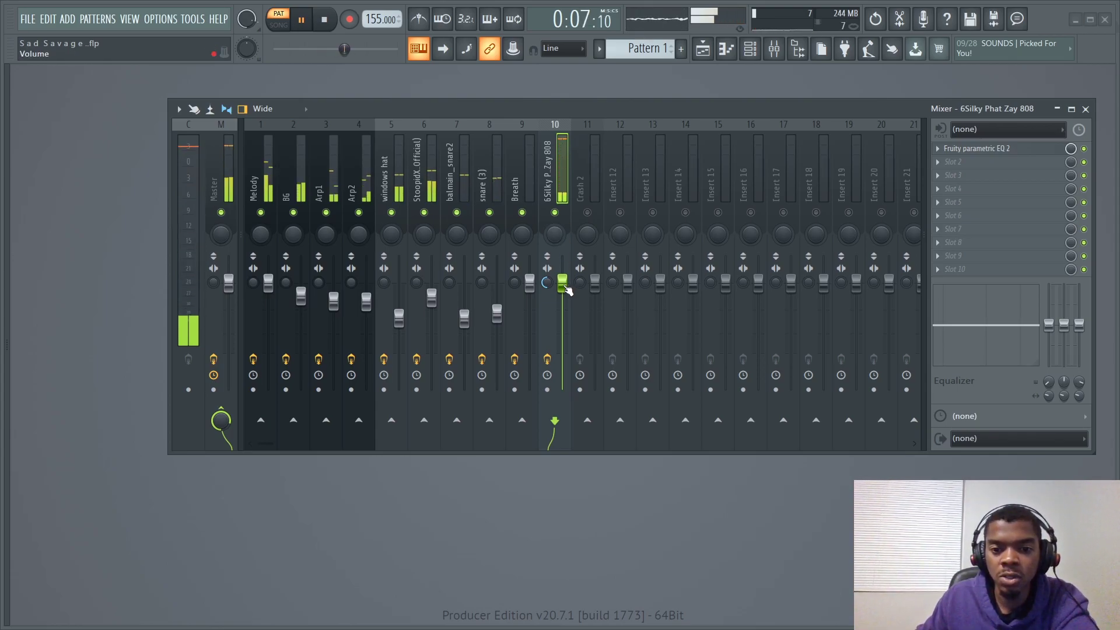
{"action": "left_click_drag", "start_coordinate": [561, 283], "coordinate": [562, 298]}
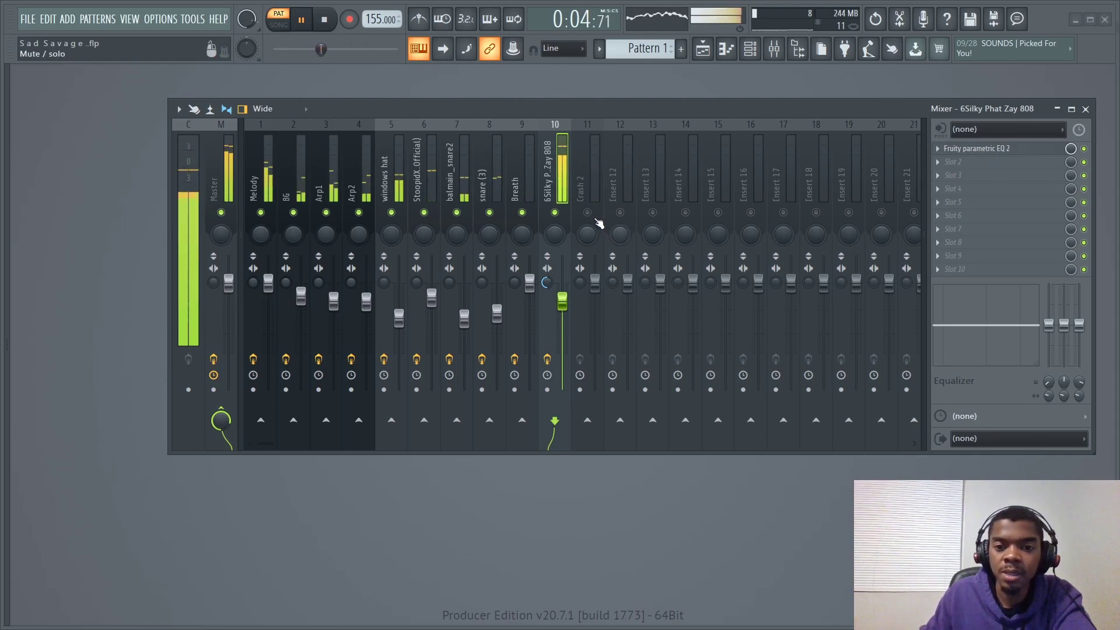
Load Fruity parametric EQ 2 onto the Crash 2 track as a detached window
{"action": "left_click", "coordinate": [595, 194]}
{"action": "left_click", "coordinate": [951, 149]}
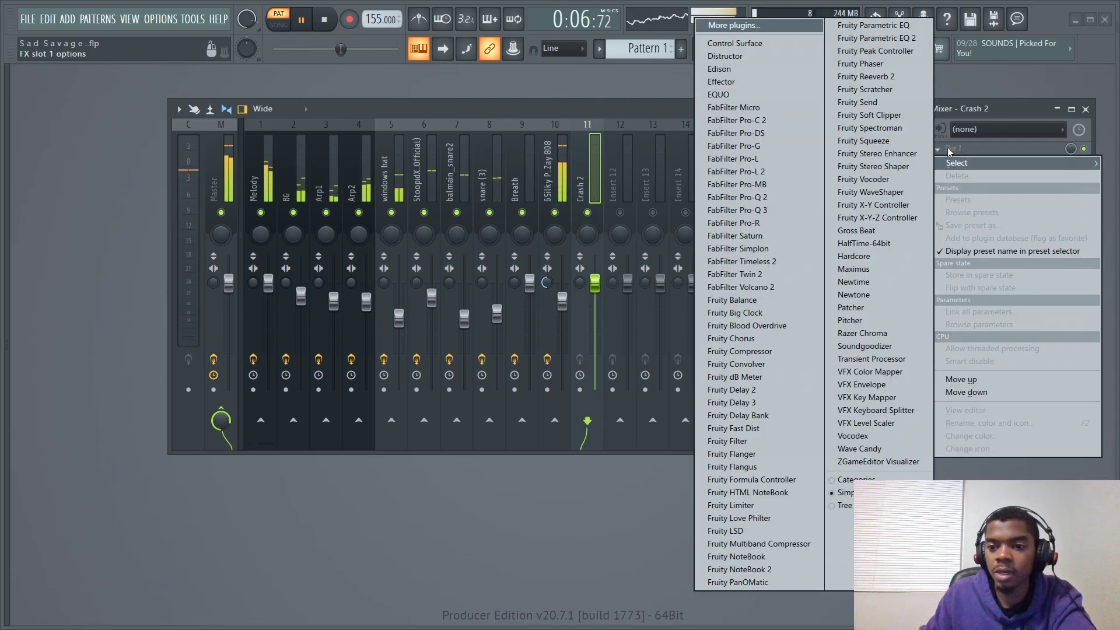
{"action": "left_click", "coordinate": [877, 38]}
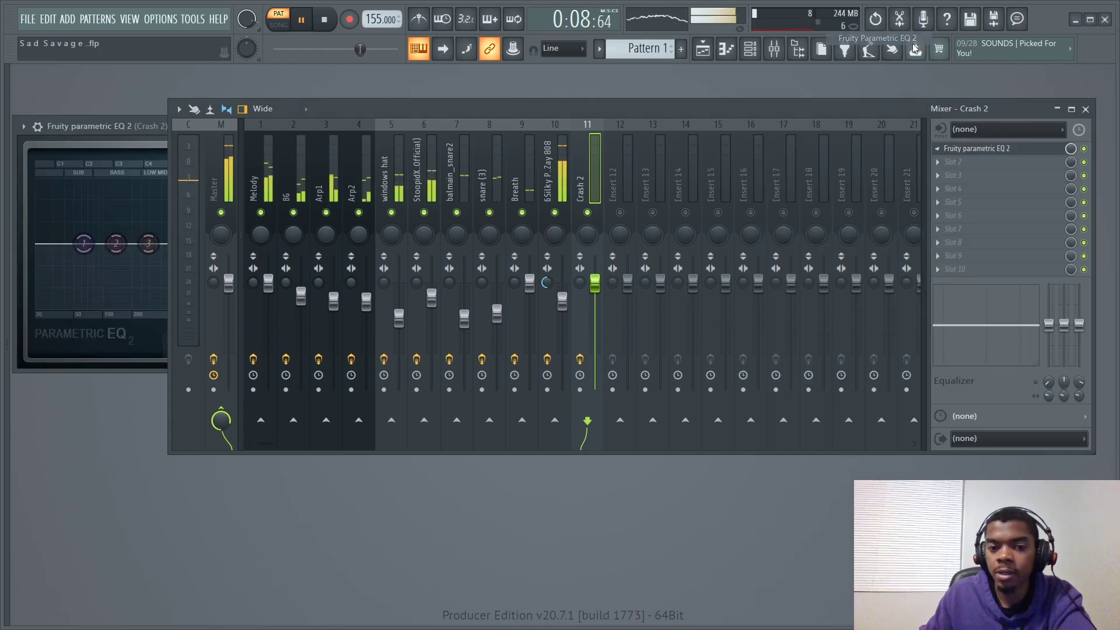
{"action": "left_click", "coordinate": [24, 126]}
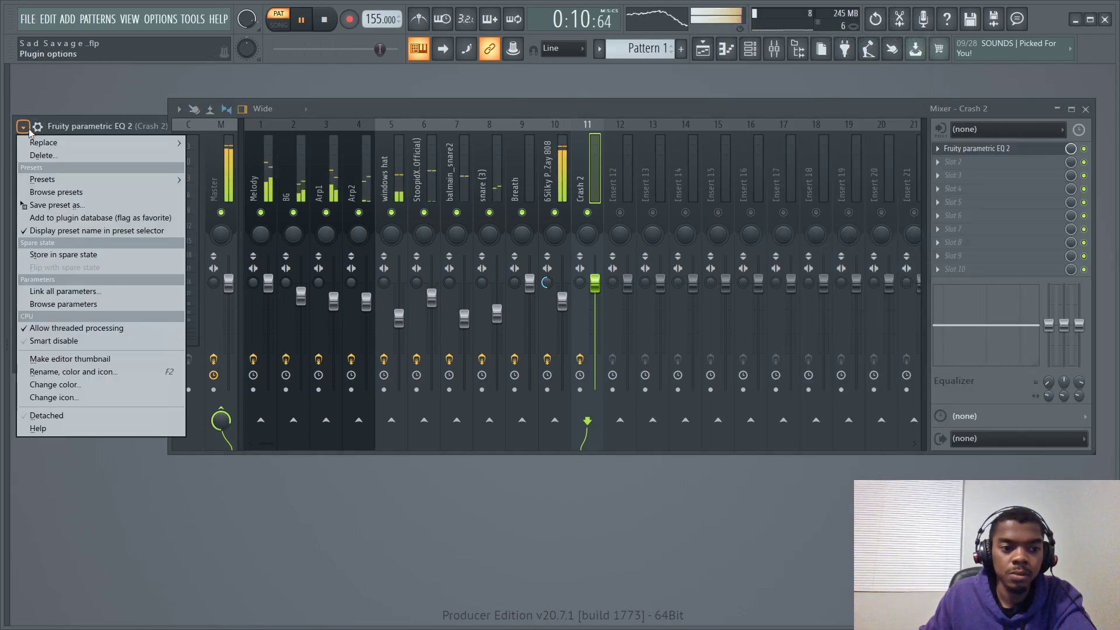
{"action": "left_click", "coordinate": [47, 416]}
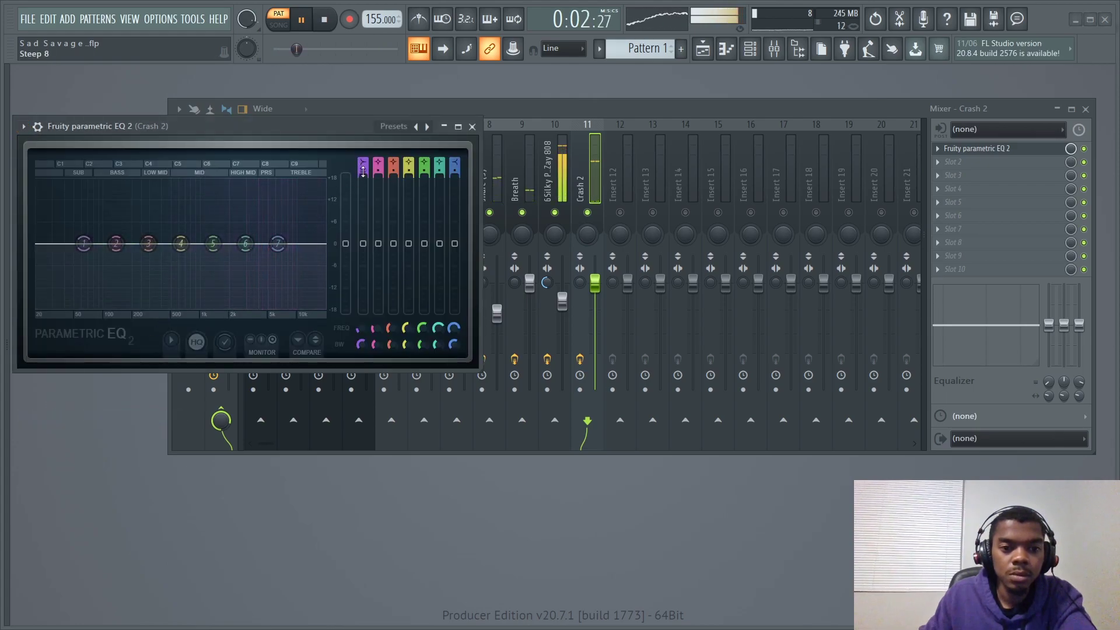
Shelve Crash 2's lows -18 dB near 1158 Hz, cut highs, and audition the mix
{"action": "left_click_drag", "start_coordinate": [83, 243], "coordinate": [220, 306]}
{"action": "left_click_drag", "start_coordinate": [245, 243], "coordinate": [306, 315]}
{"action": "key", "text": "space"}
{"action": "scroll", "coordinate": [456, 169], "scroll_direction": "down", "scroll_amount": 2}
{"action": "key", "text": "space"}
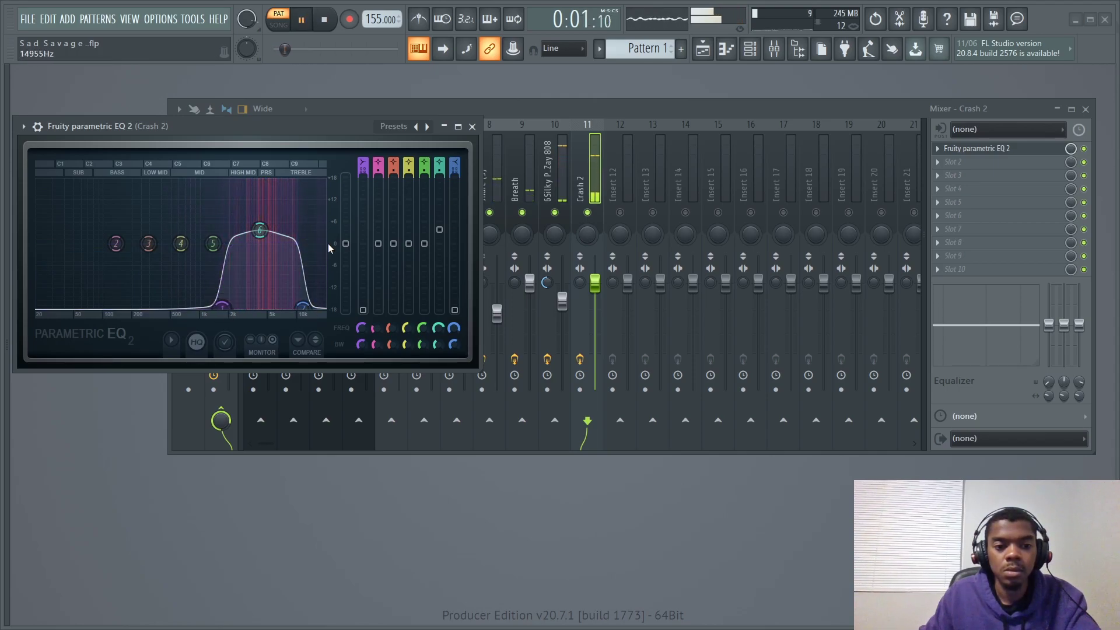
{"action": "left_click", "coordinate": [473, 126]}
{"action": "key", "text": "space"}
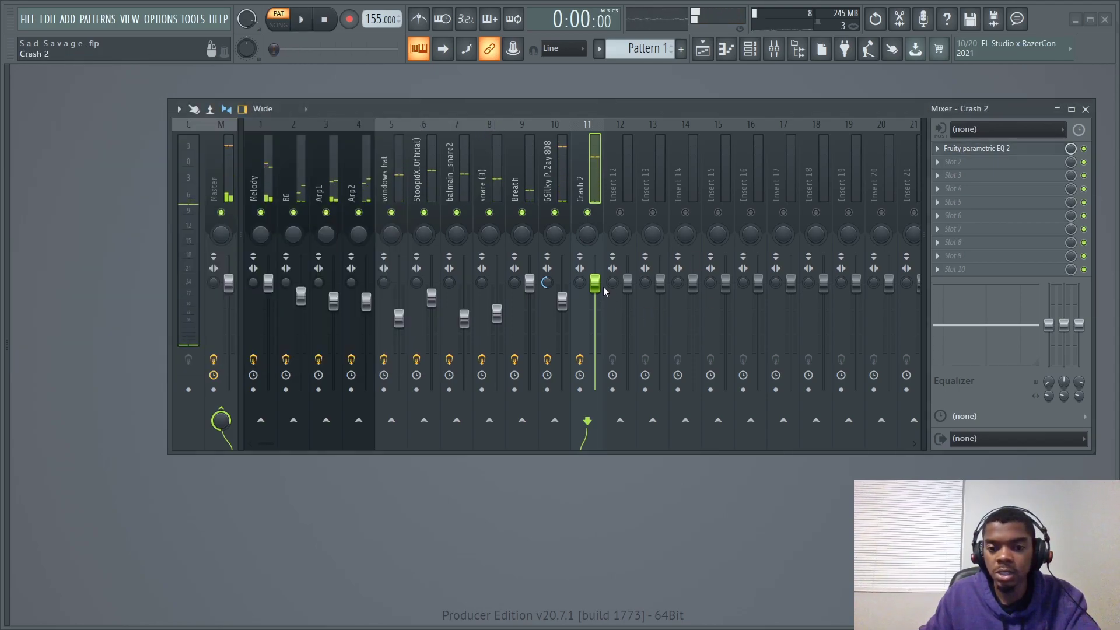
{"action": "key", "text": "space"}
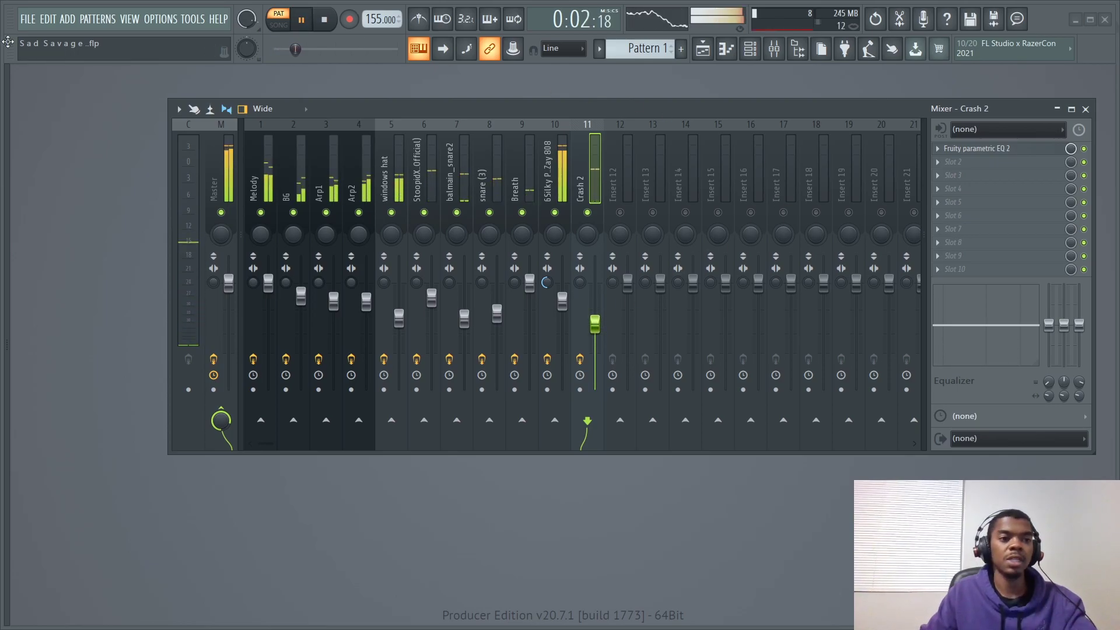
Save the Sad Savage project via File > Save, then stop playback at 0:00:00 after listening
{"action": "left_click", "coordinate": [28, 20]}
{"action": "left_click", "coordinate": [51, 79]}
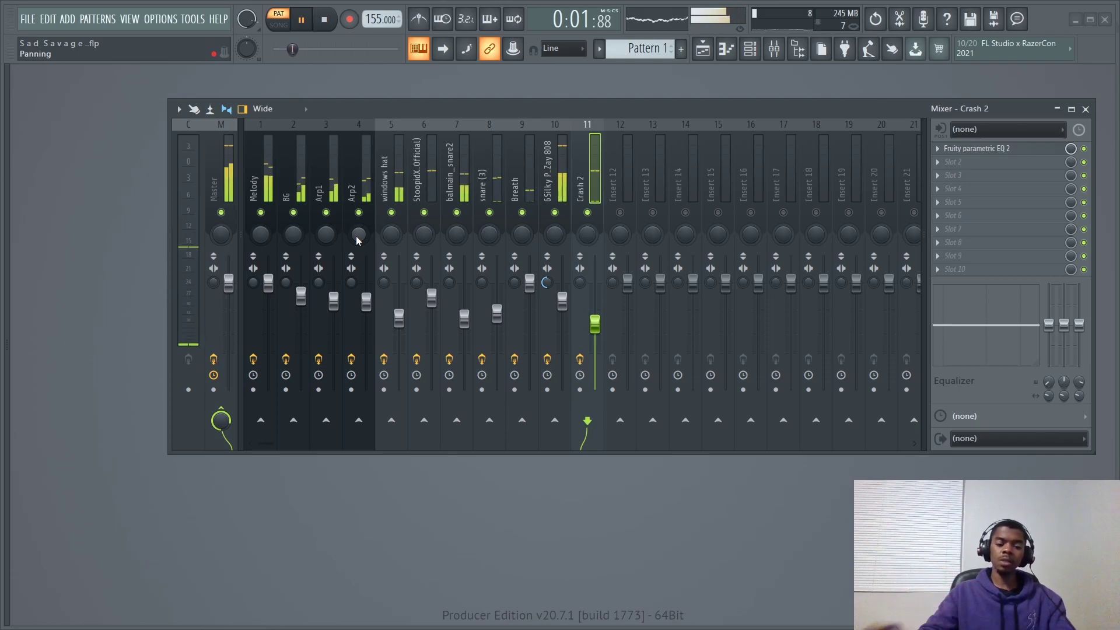
{"action": "key", "text": "space"}
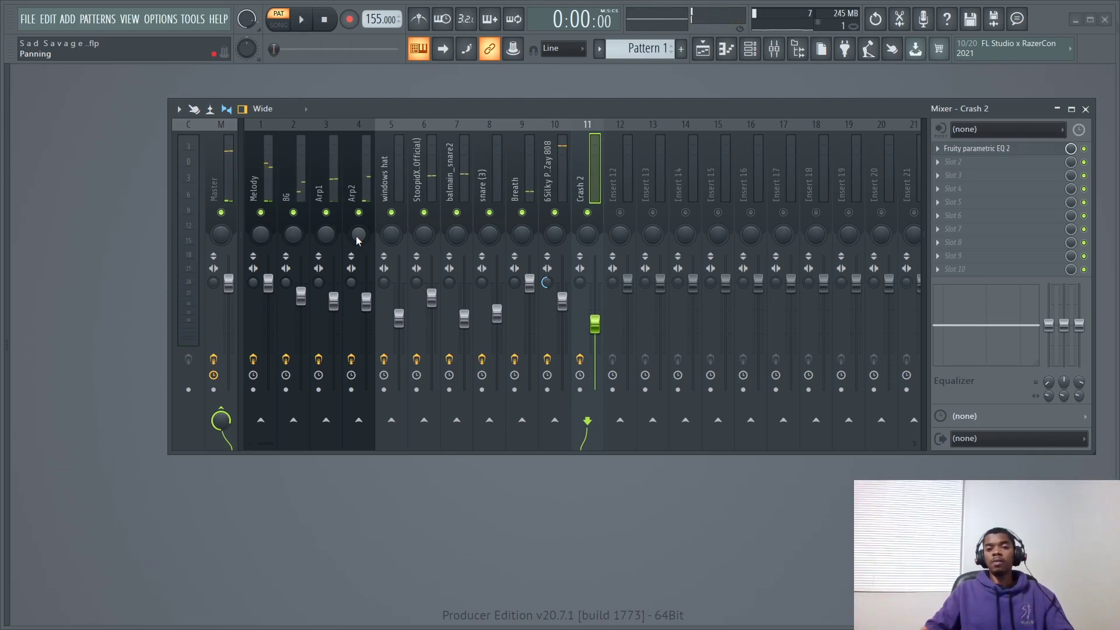